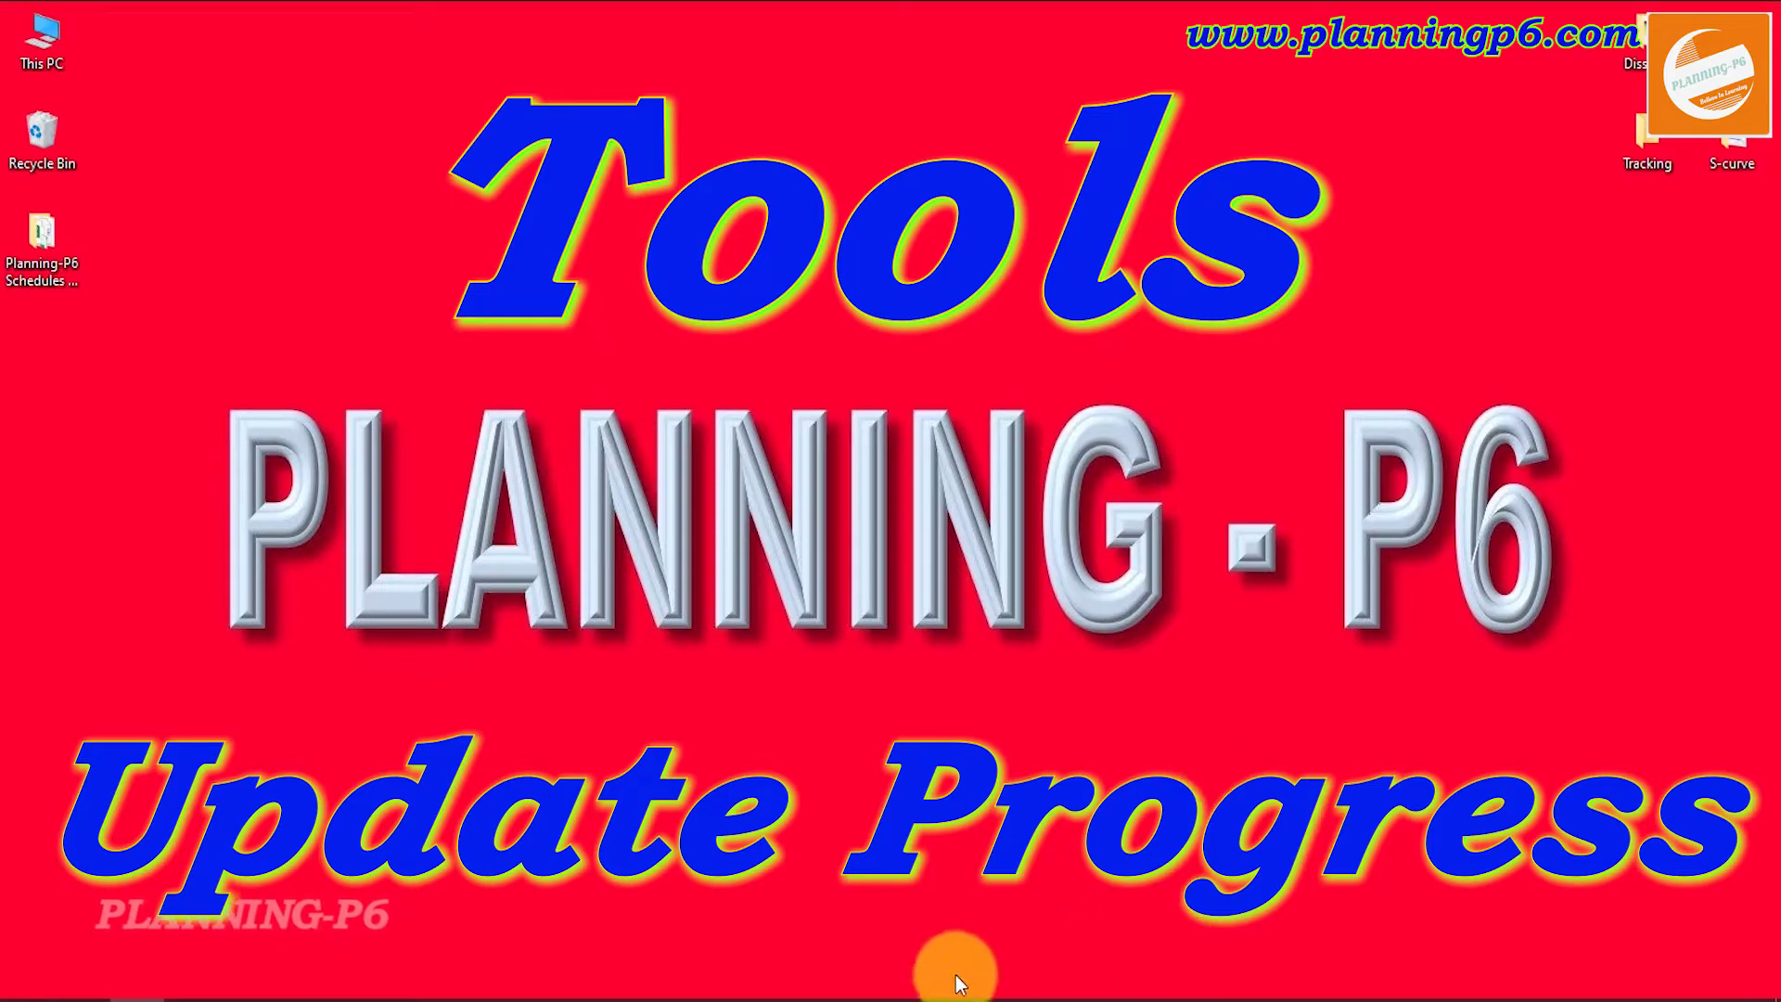
- Bring the Primavera P6 window with the UPDATE PROGRESS activities to the front
left_click(786, 998)
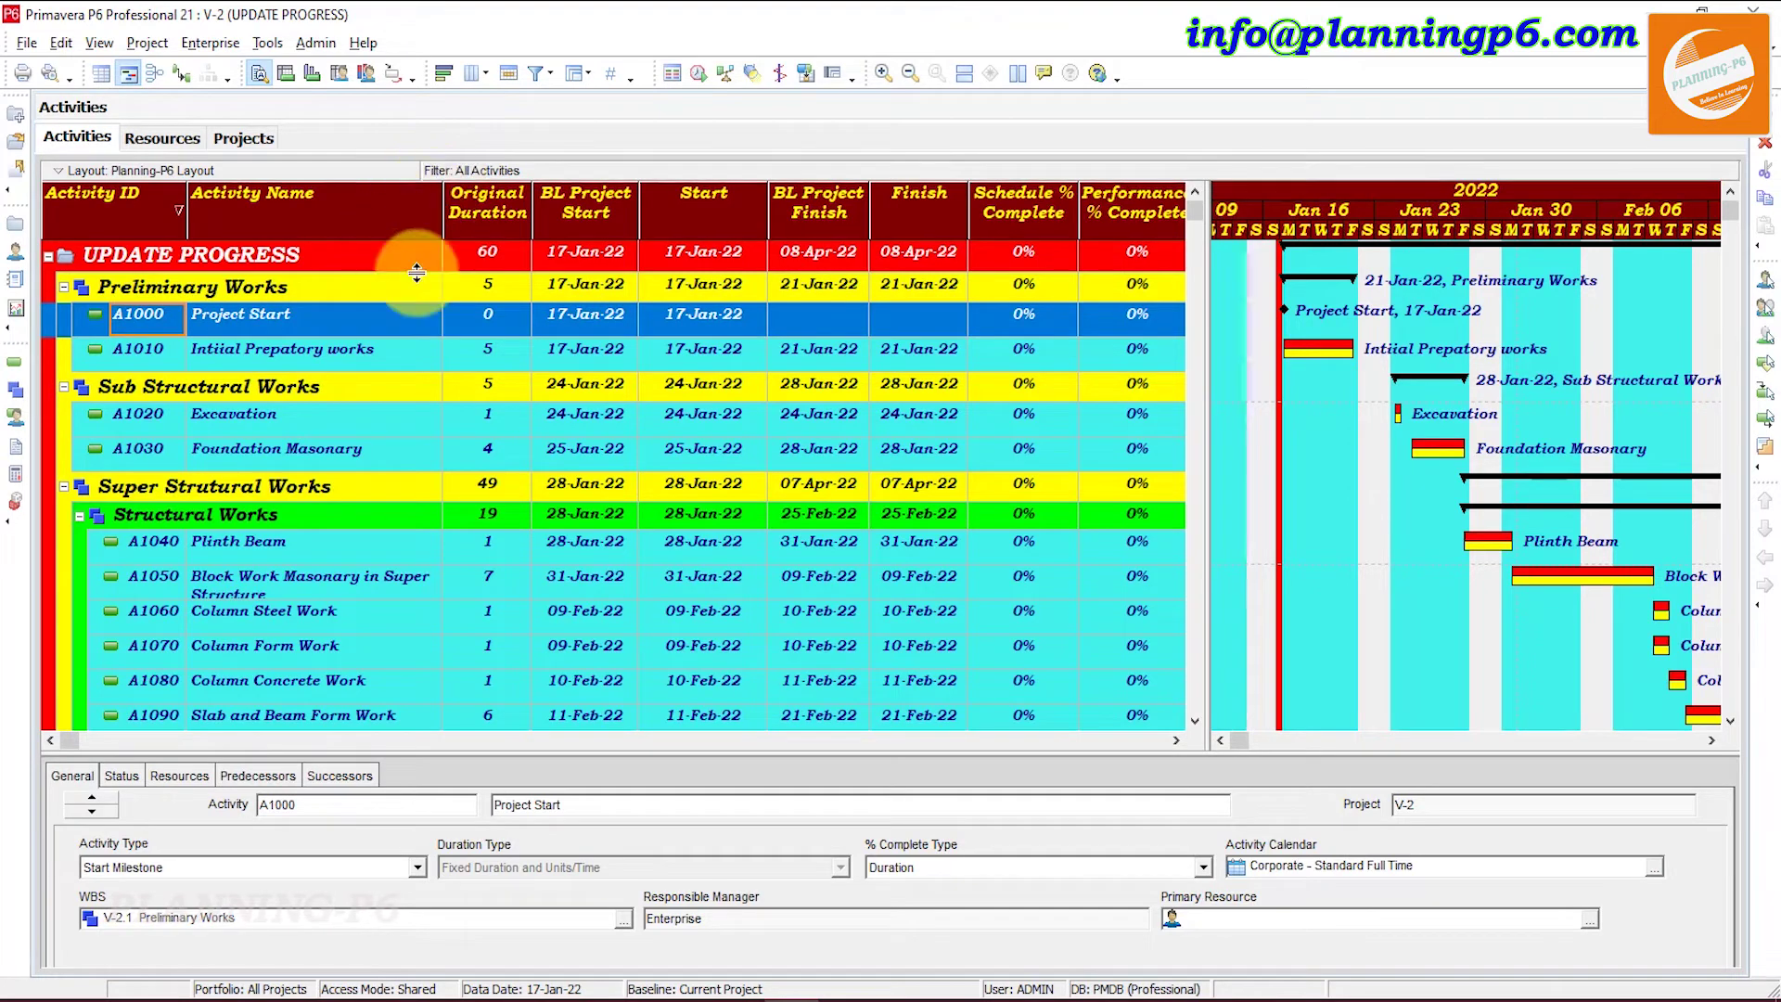
- Browse the View menu's Activity Critical Path submenu, then show the Tools progress commands
left_click(112, 47)
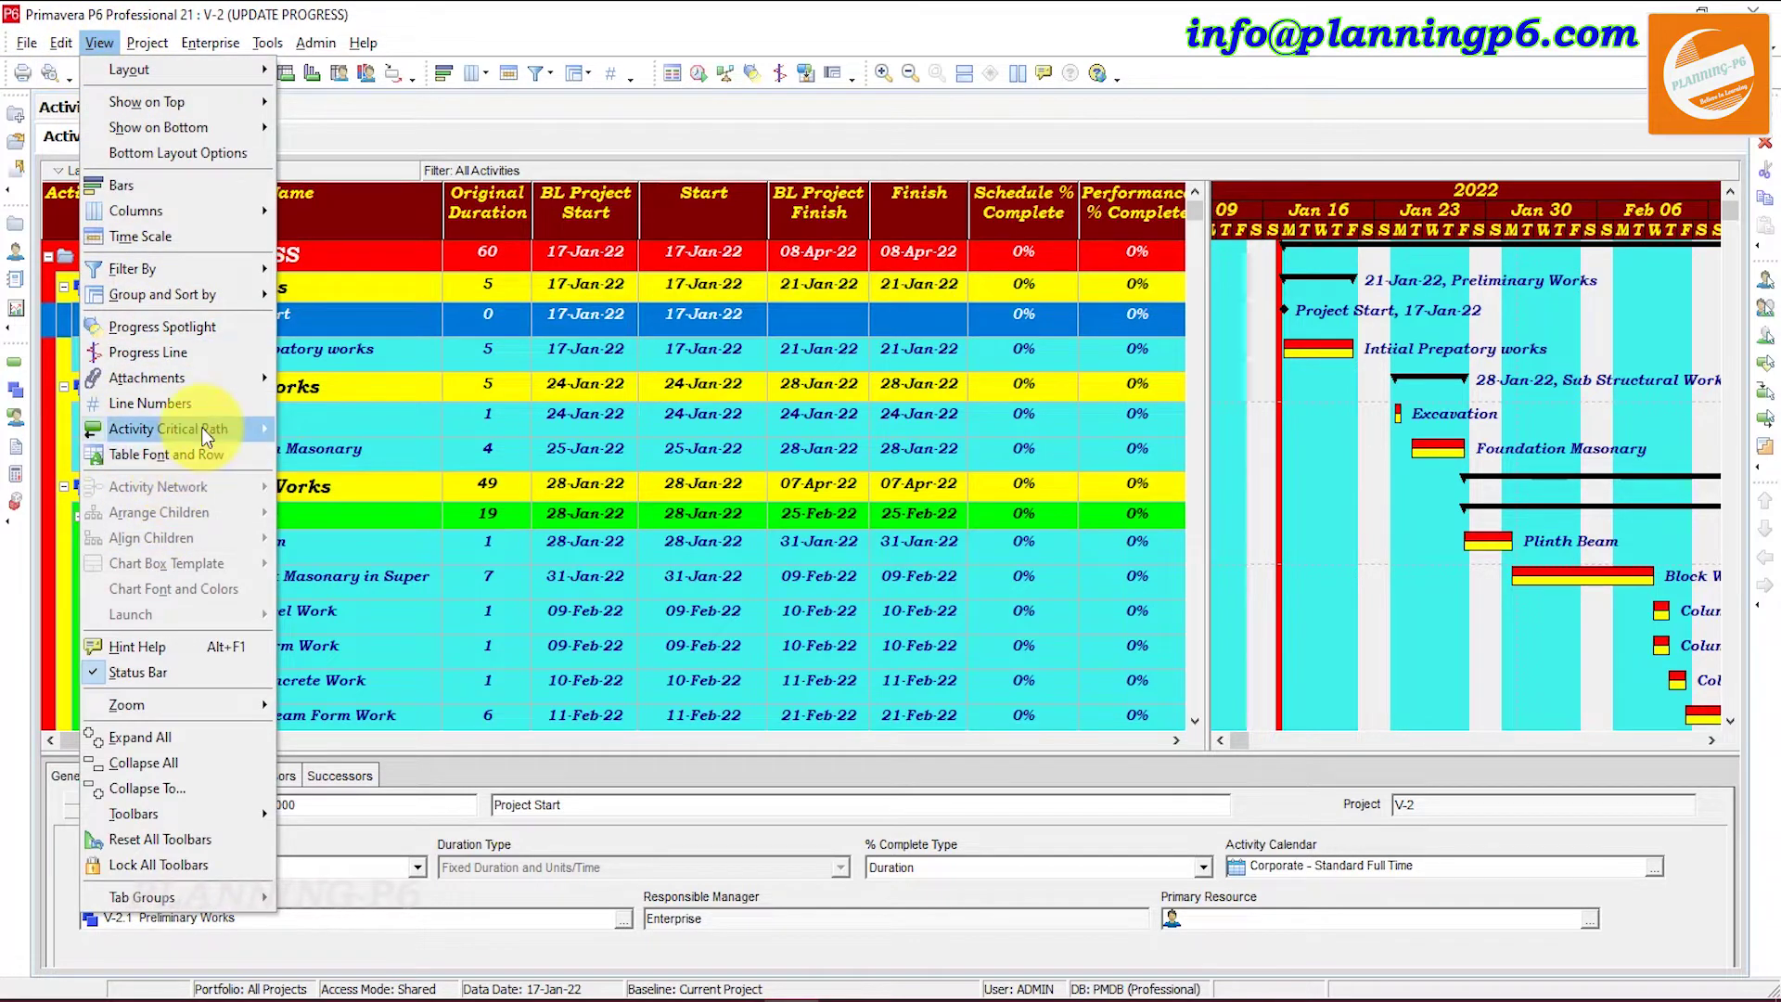
mouse_move(206, 436)
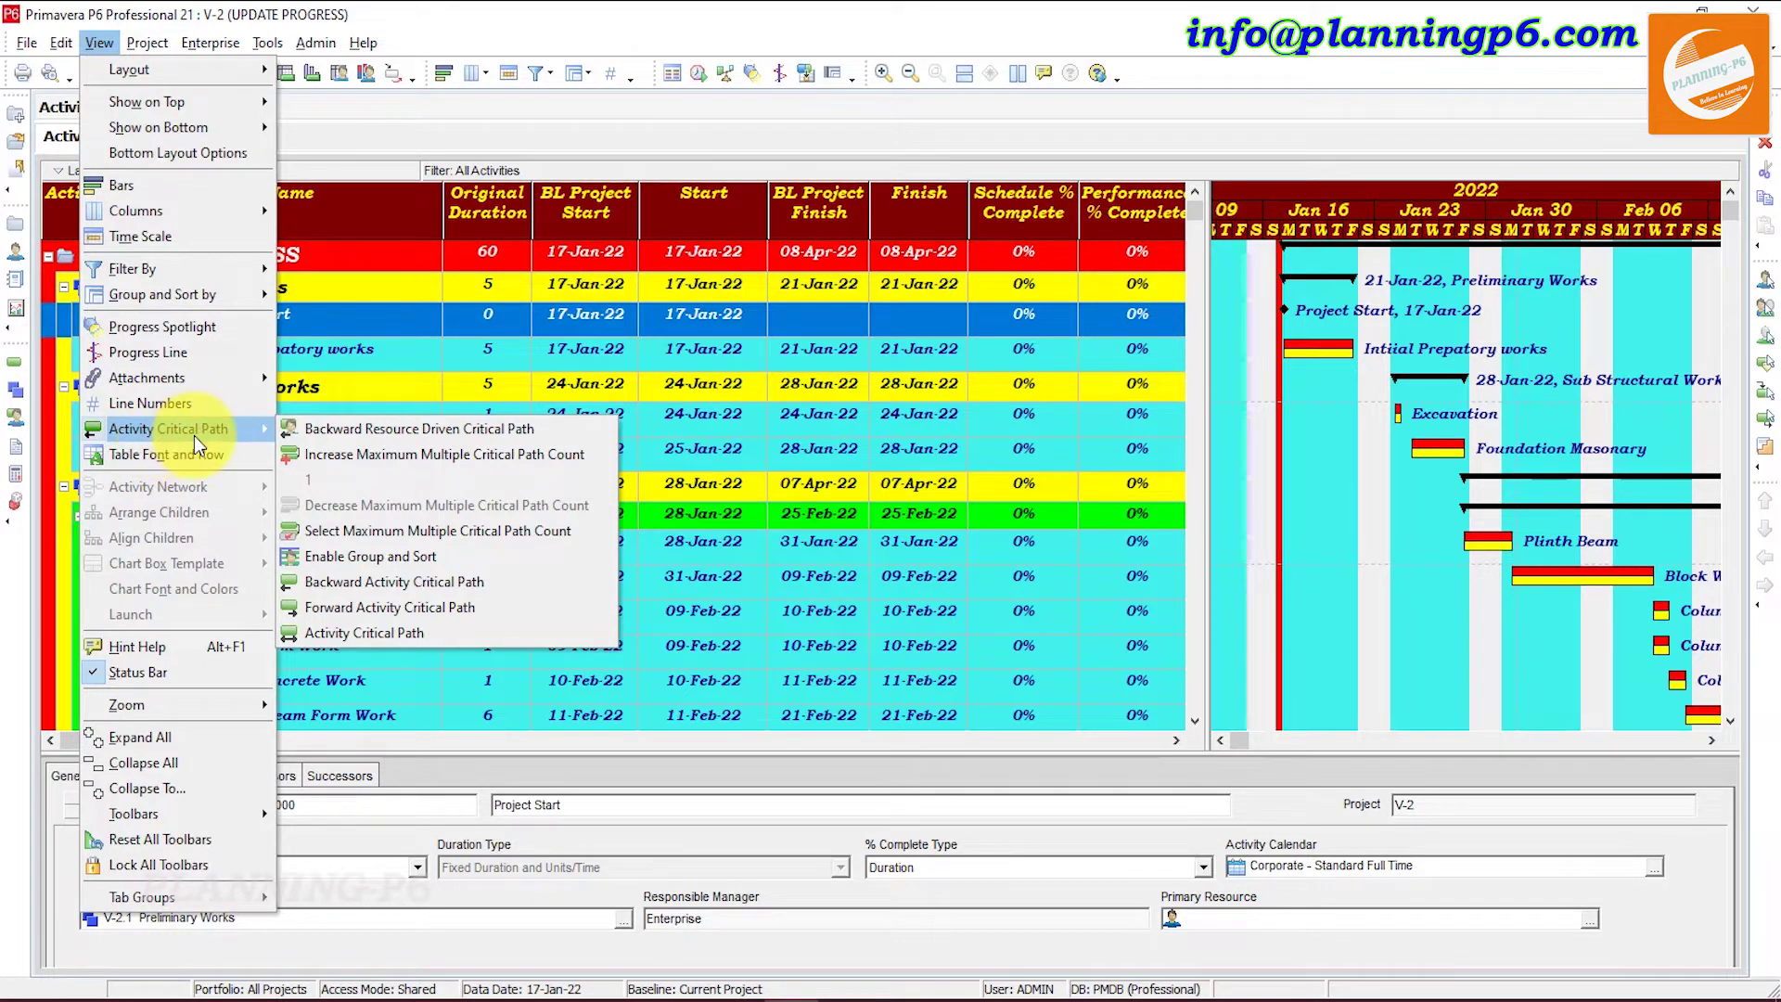
left_click(415, 550)
left_click(278, 42)
mouse_move(107, 42)
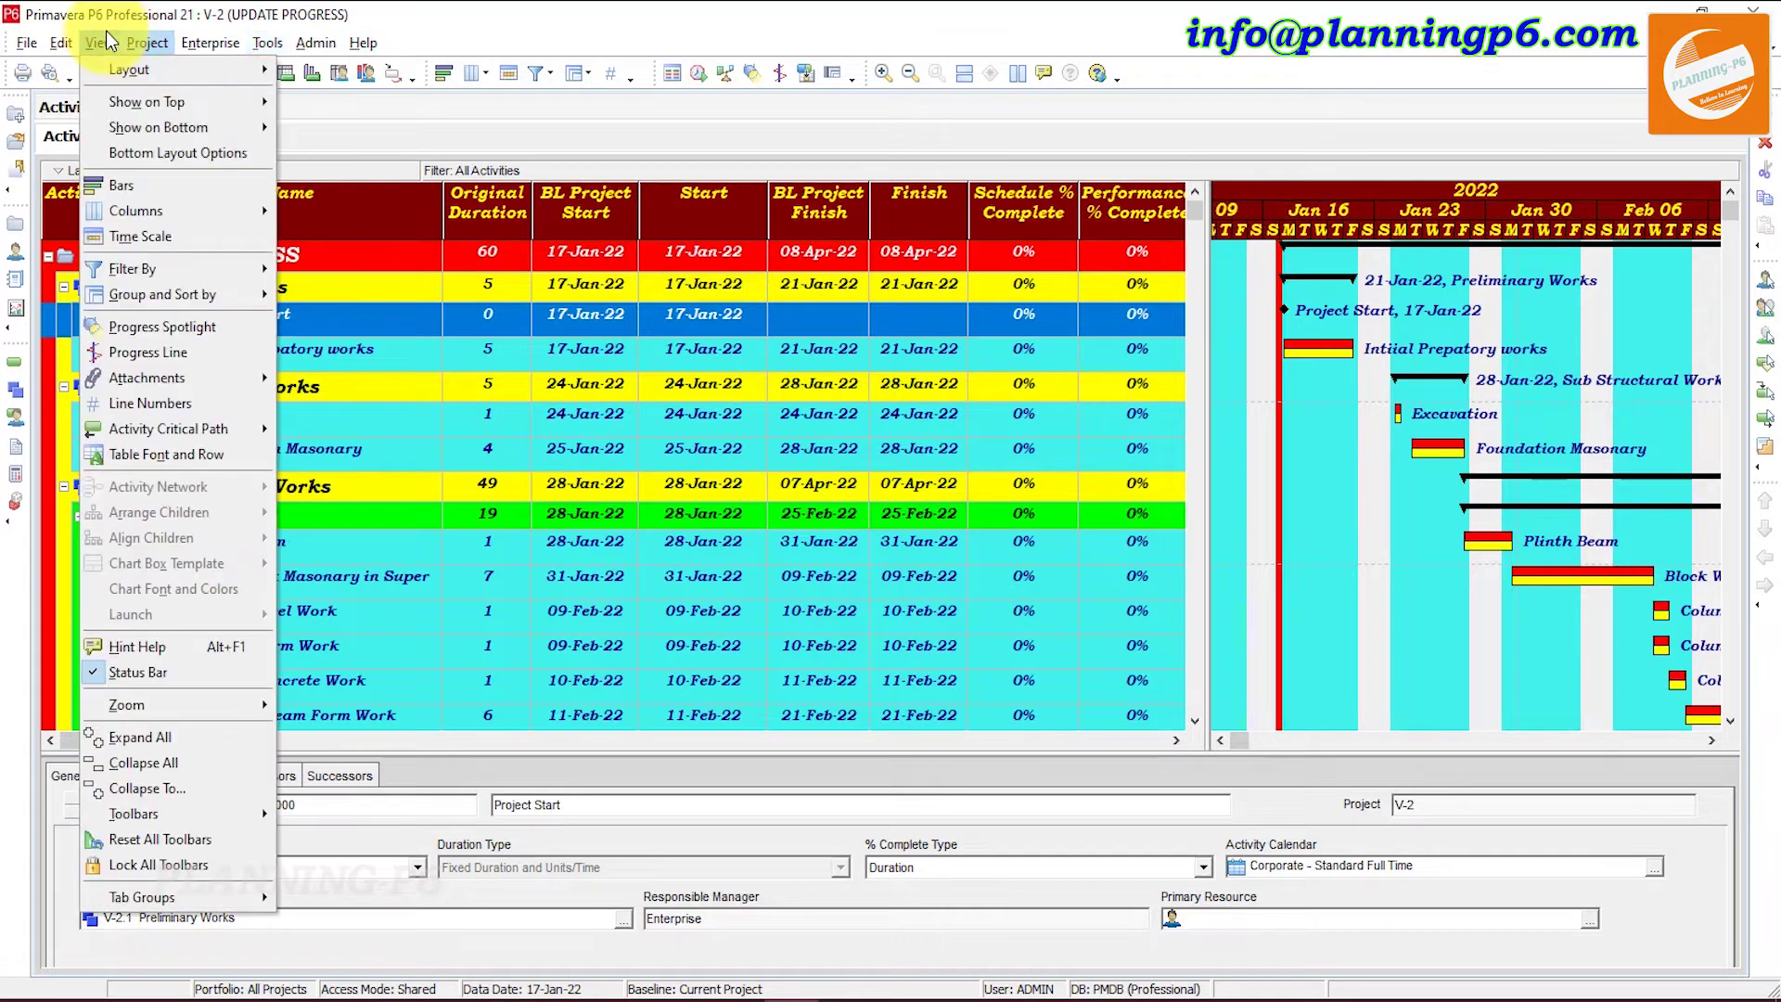
mouse_move(148, 433)
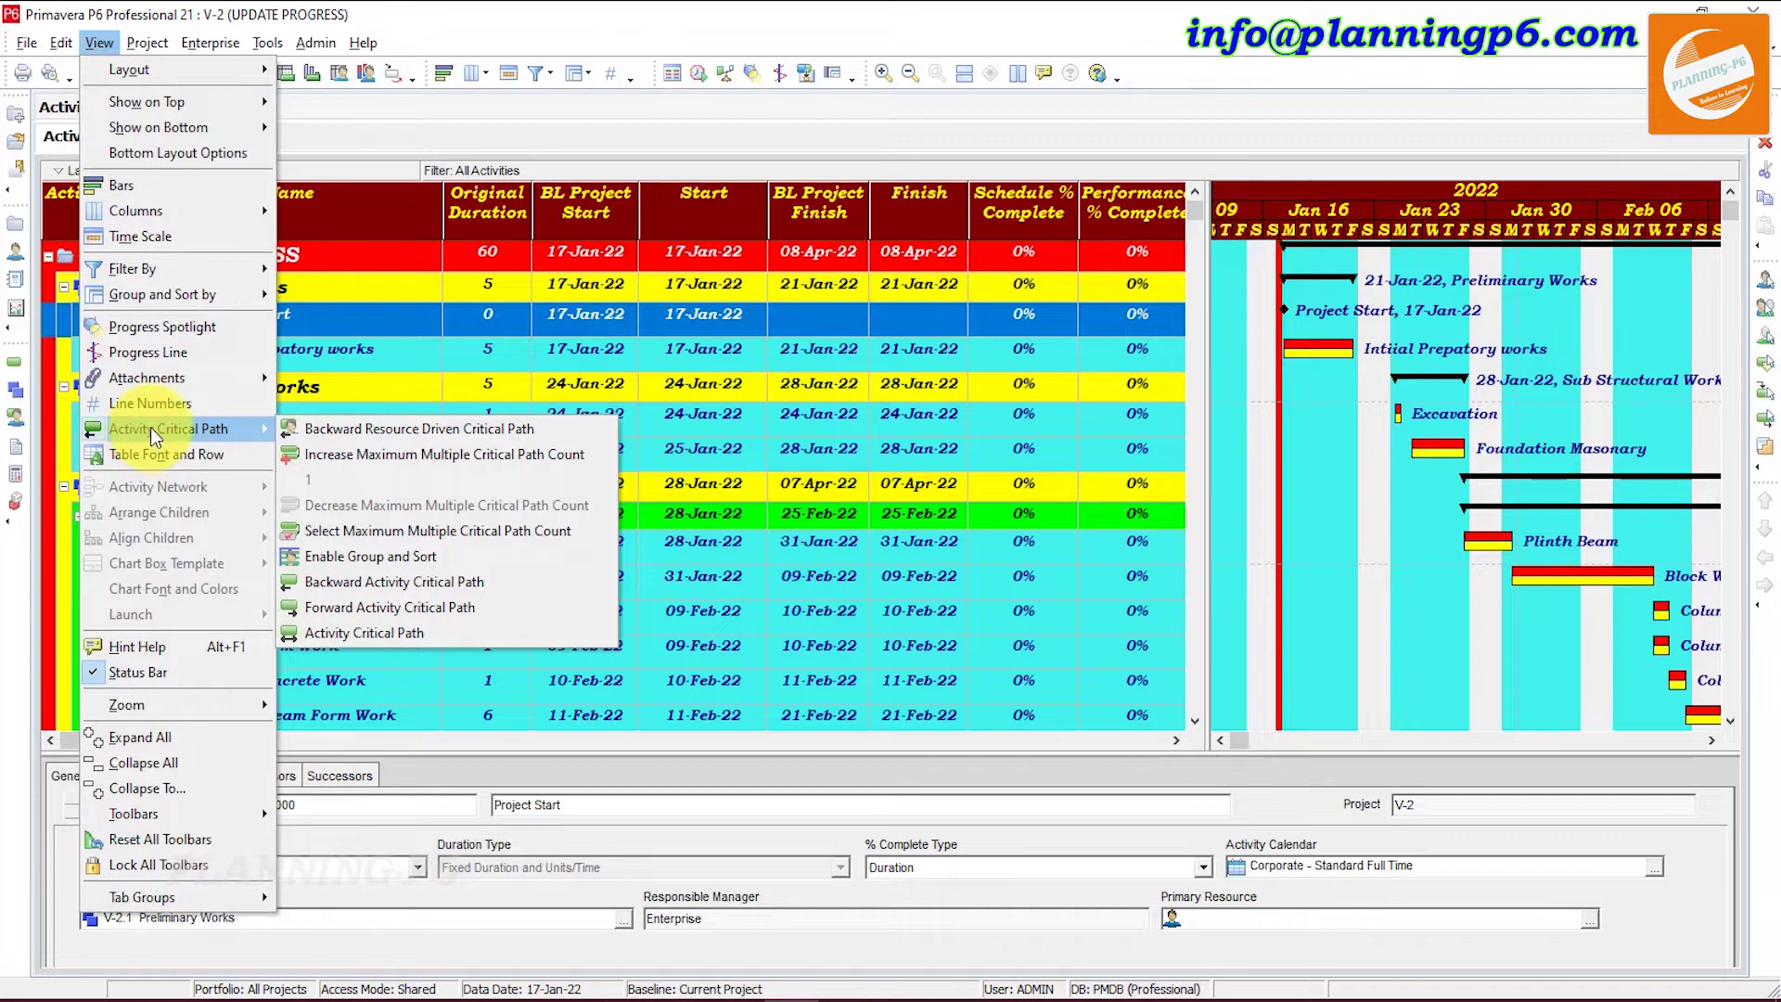
mouse_move(275, 46)
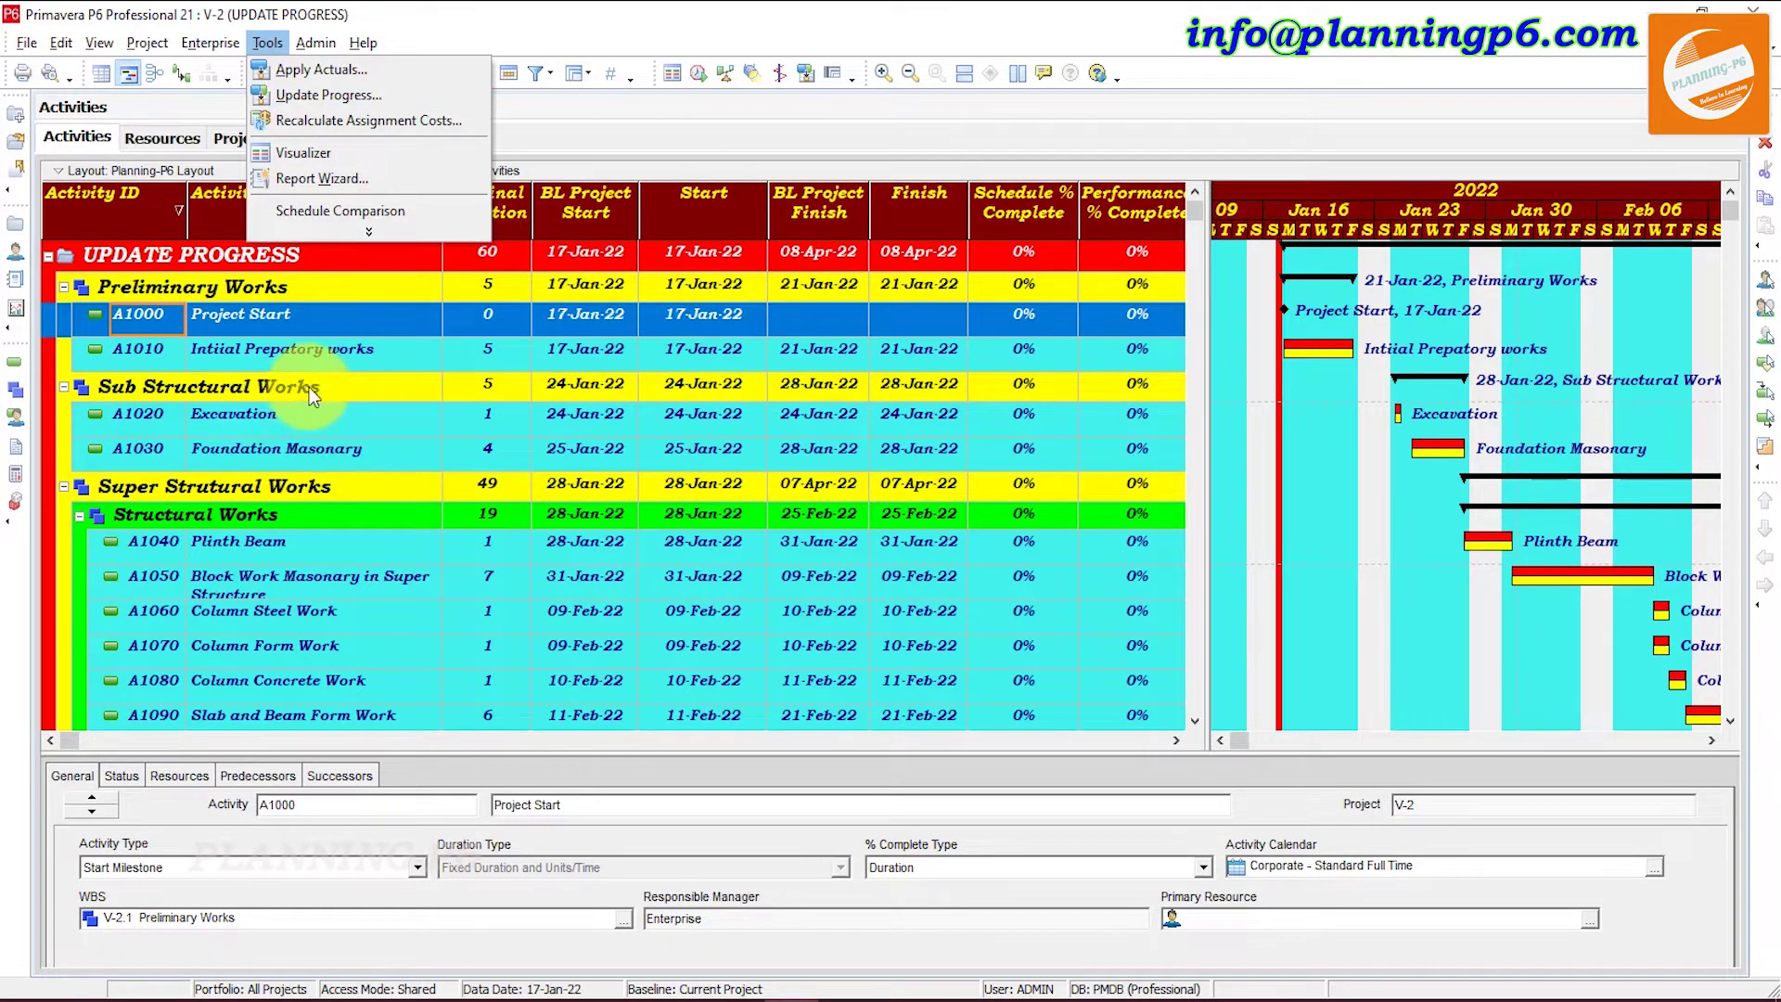
left_click(399, 285)
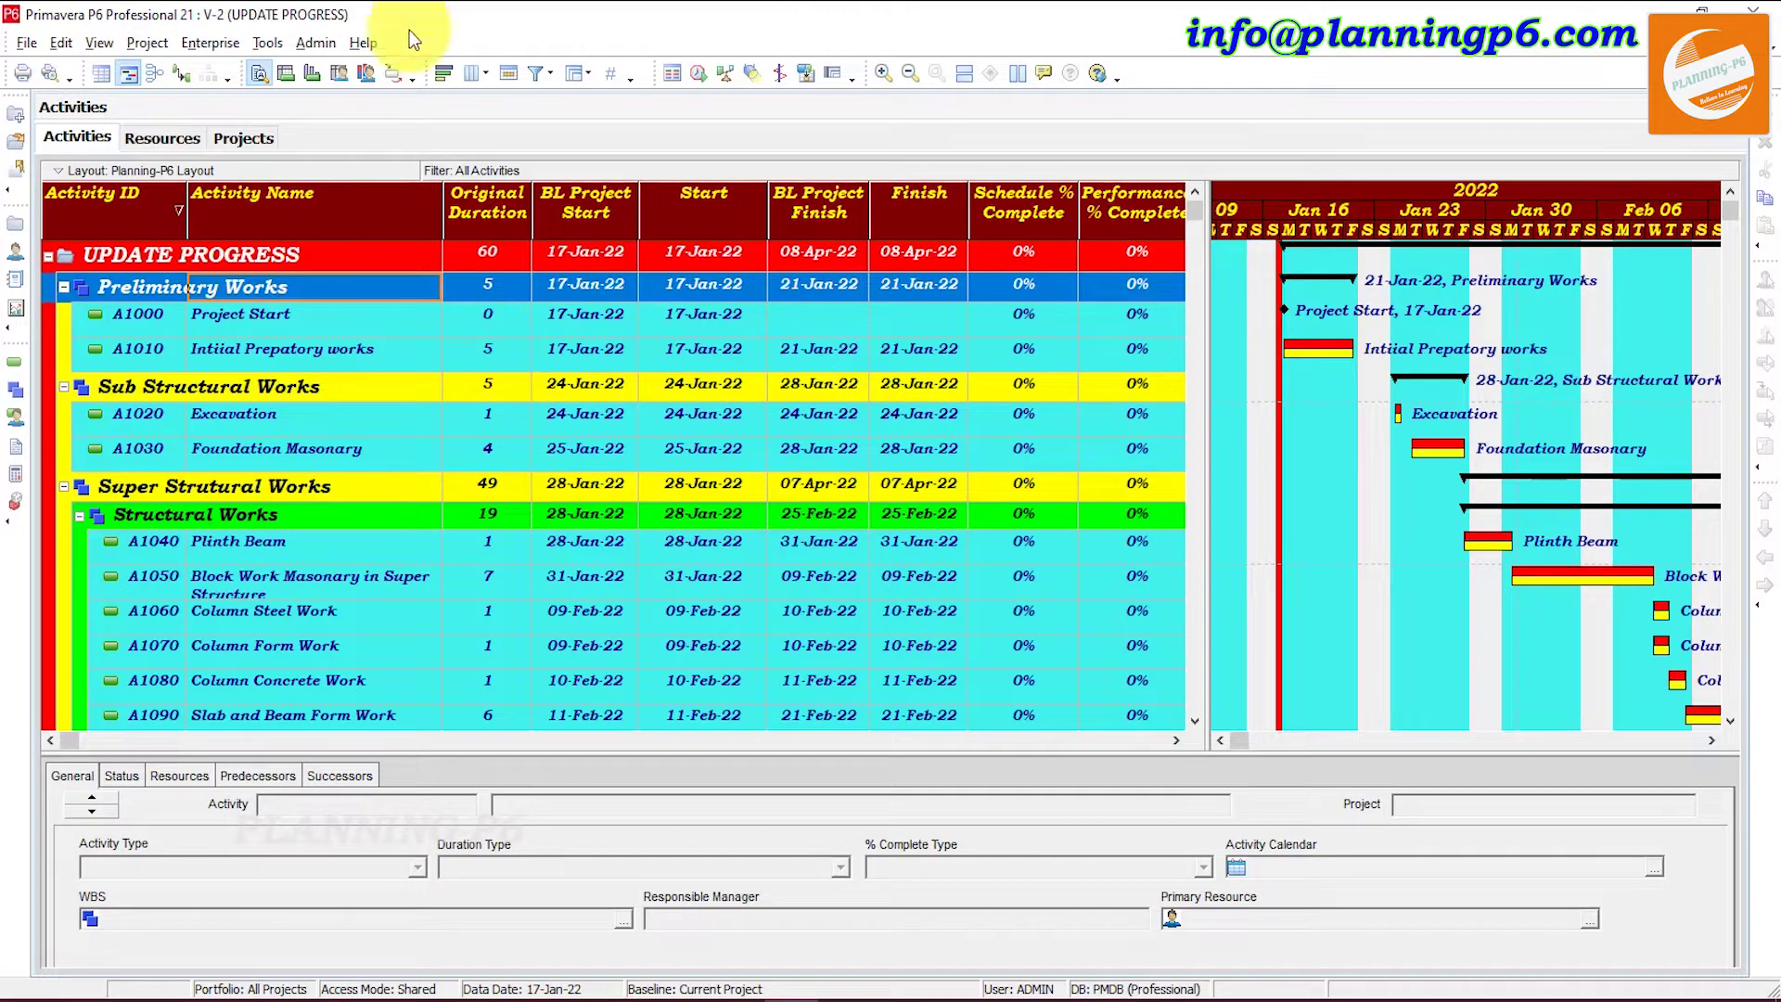
left_click(270, 42)
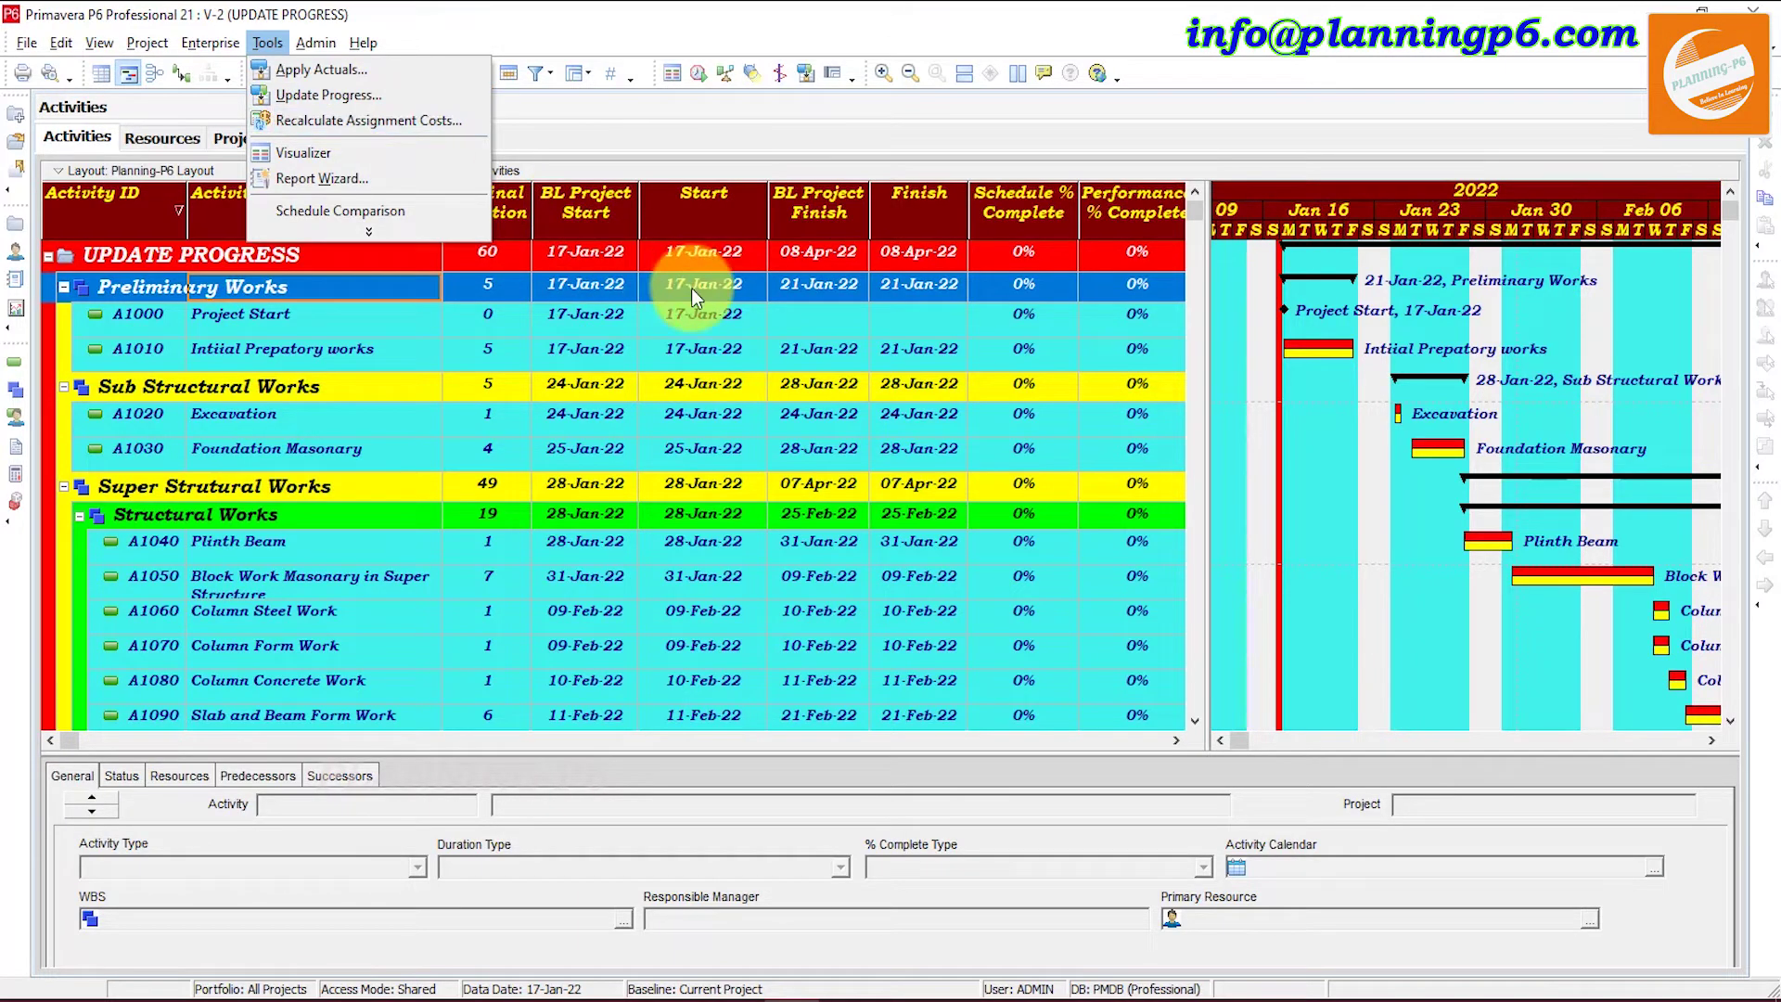
- Select the Project Start milestone A1000 to dismiss the Tools menu
left_click(698, 321)
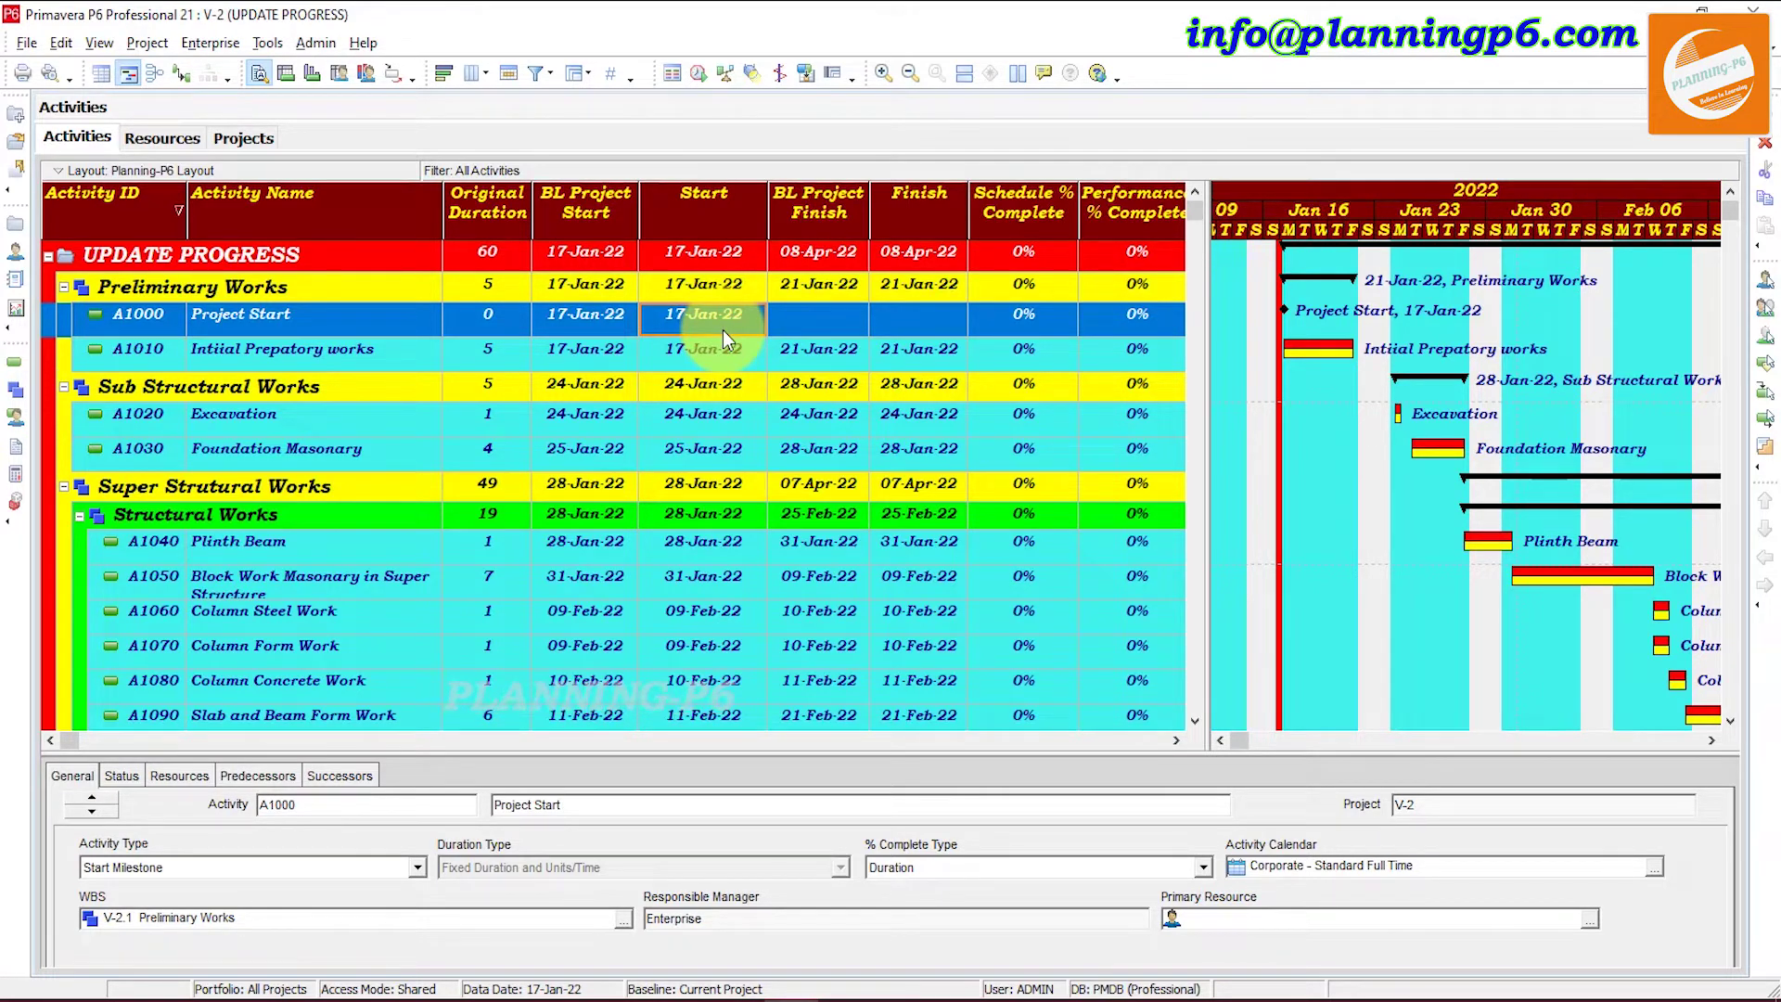
right_click(697, 359)
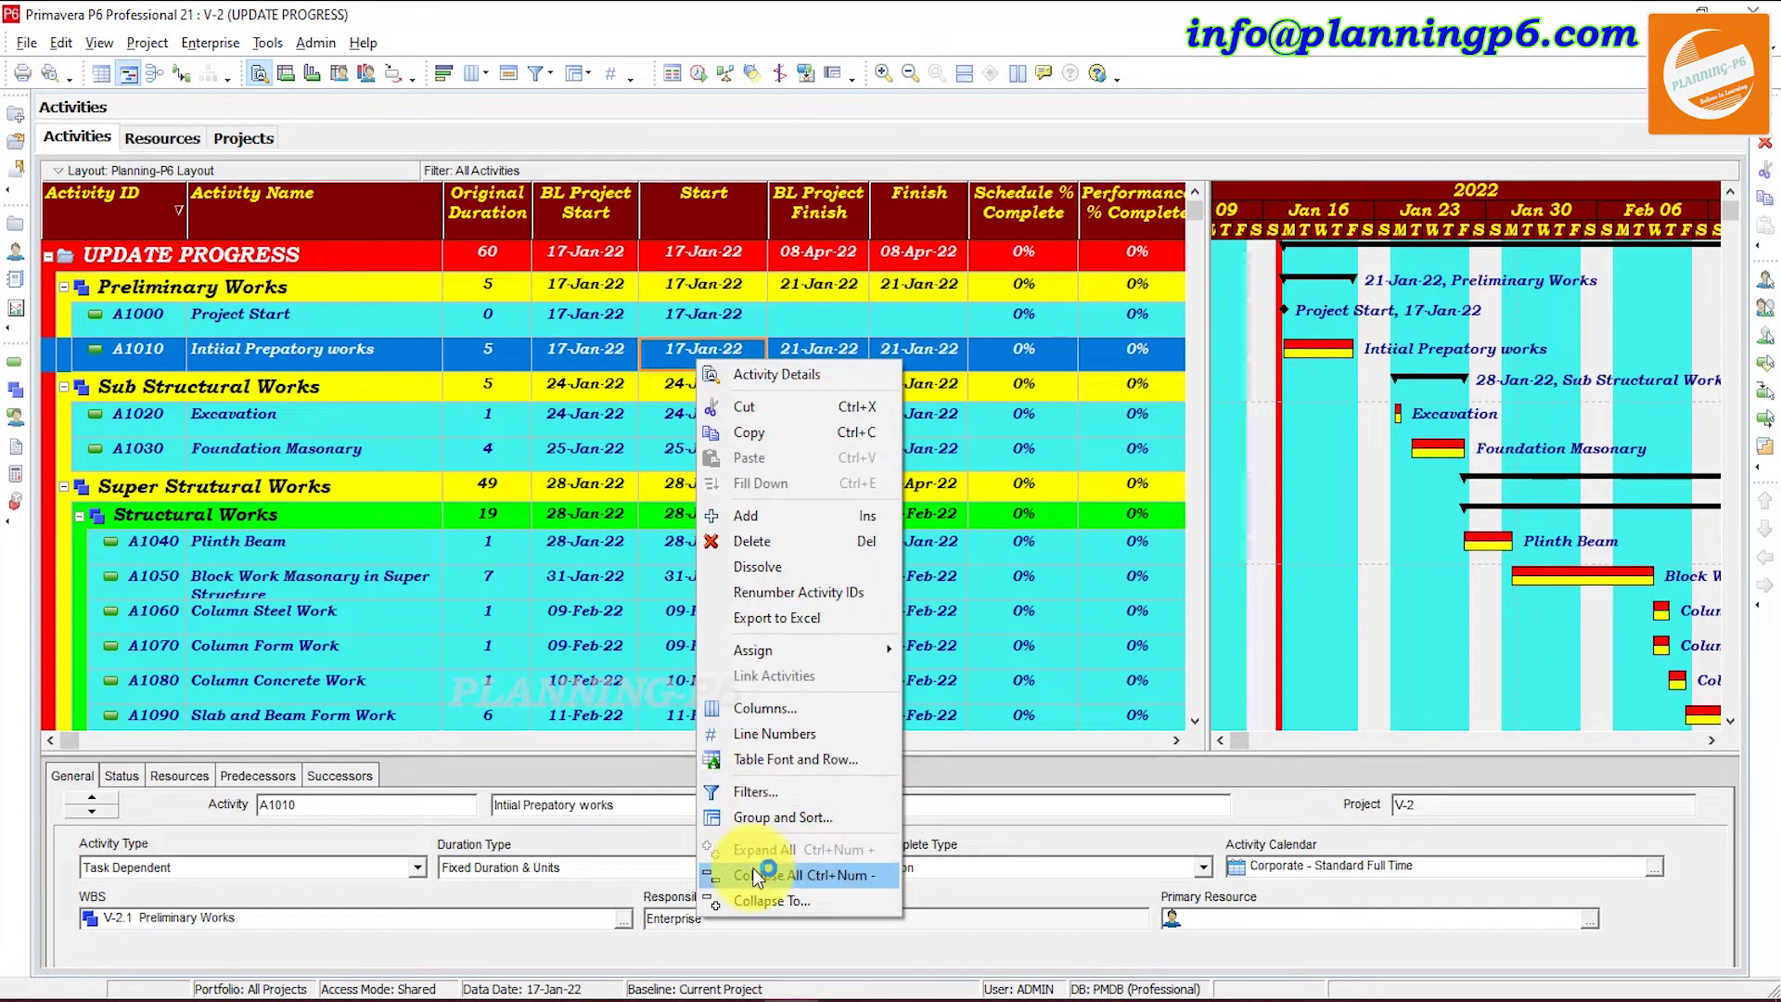
left_click(790, 794)
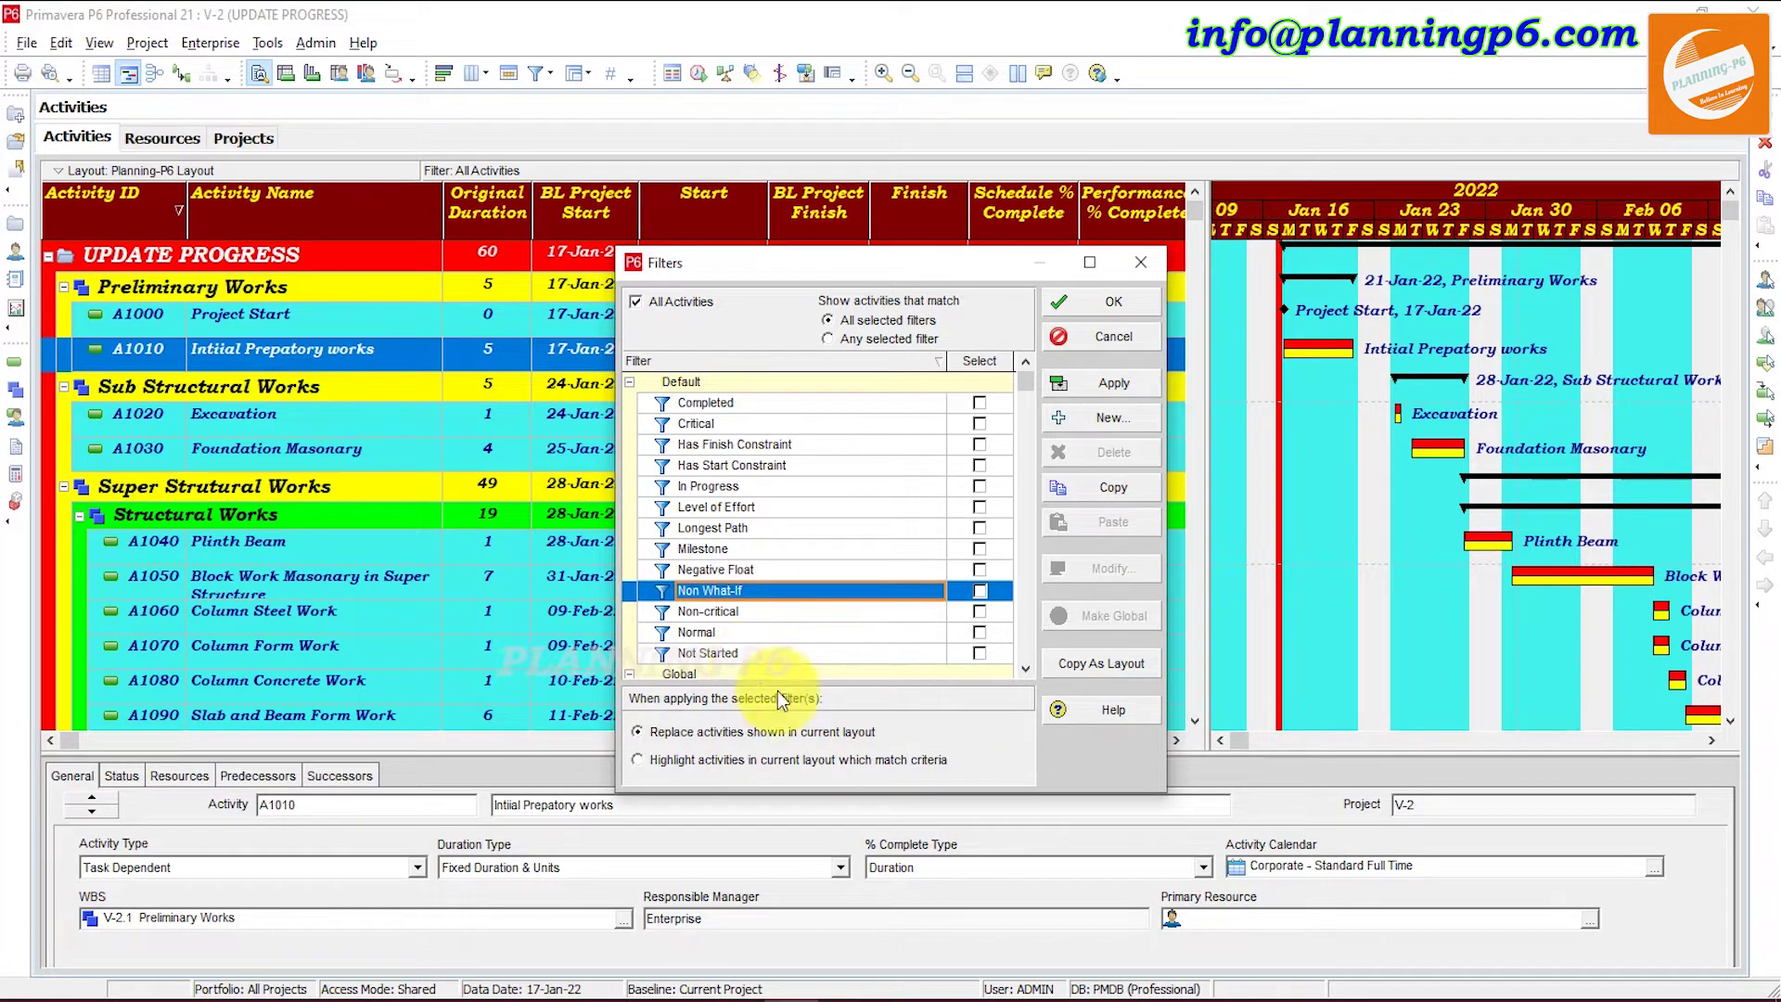
left_click(1143, 265)
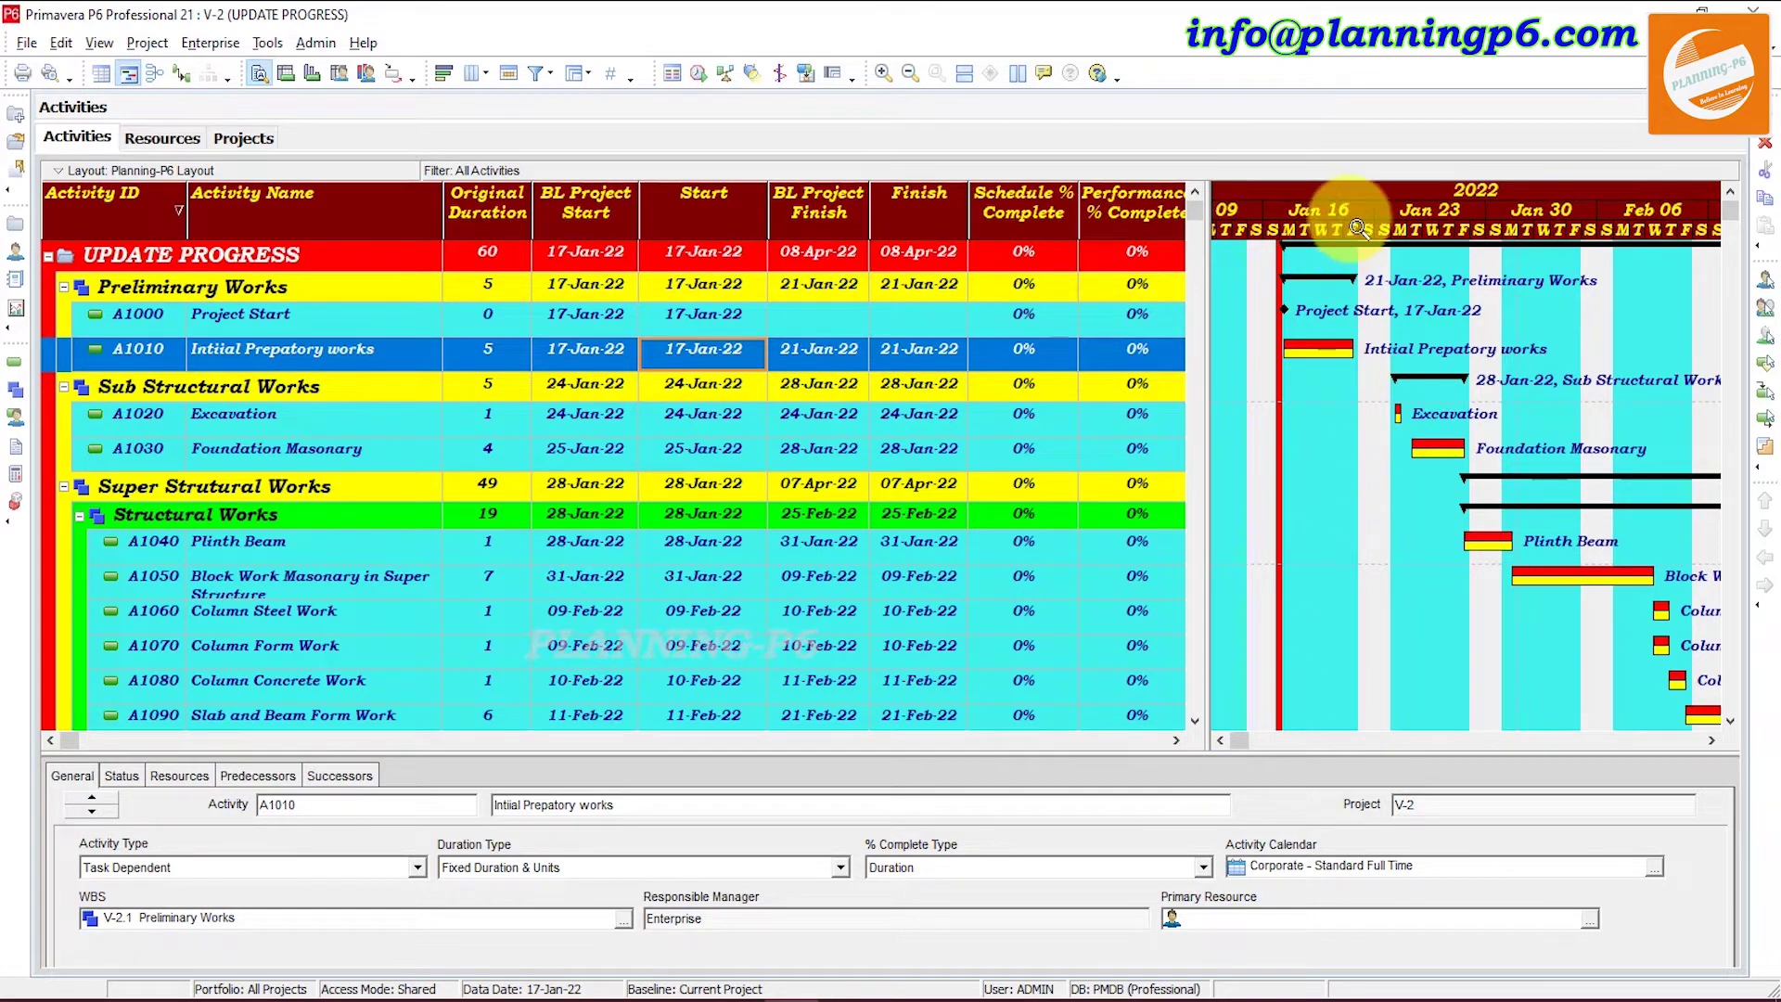
- Widen the January Gantt timescale and select activities A1000 through A1030
mouse_move(1395, 215)
left_mouse_down()
mouse_move(1438, 223)
mouse_move(1405, 228)
left_mouse_up()
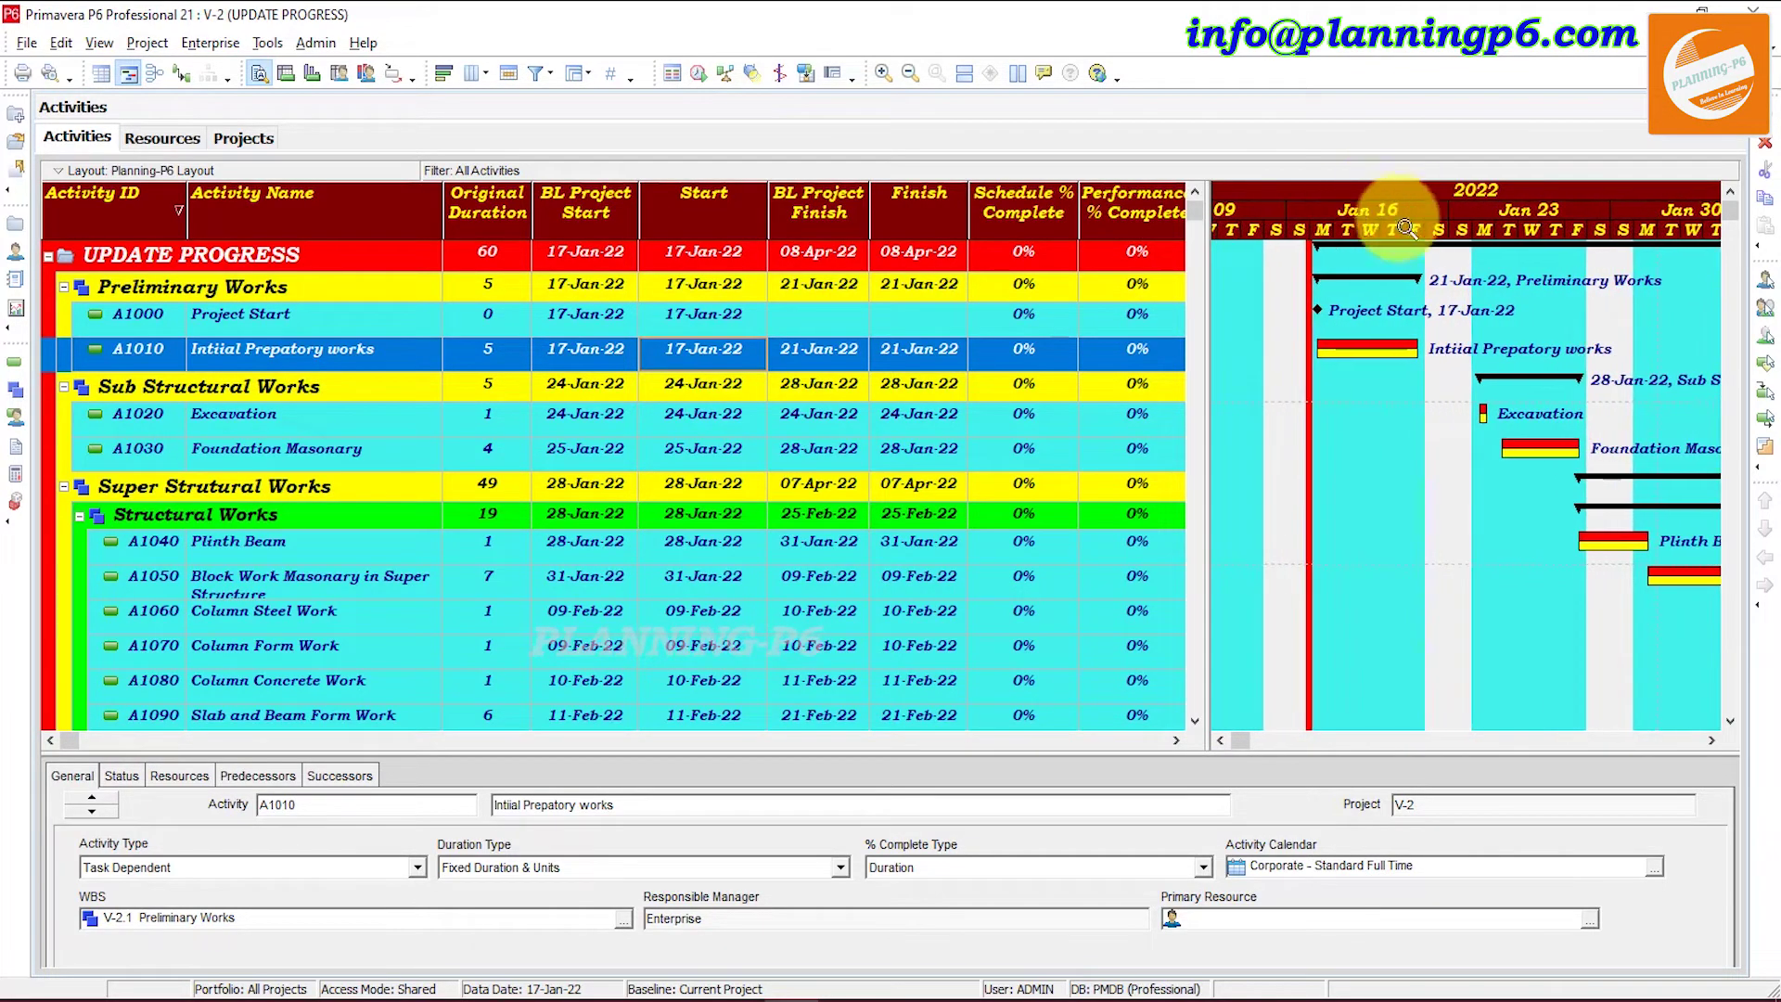
right_click(1361, 388)
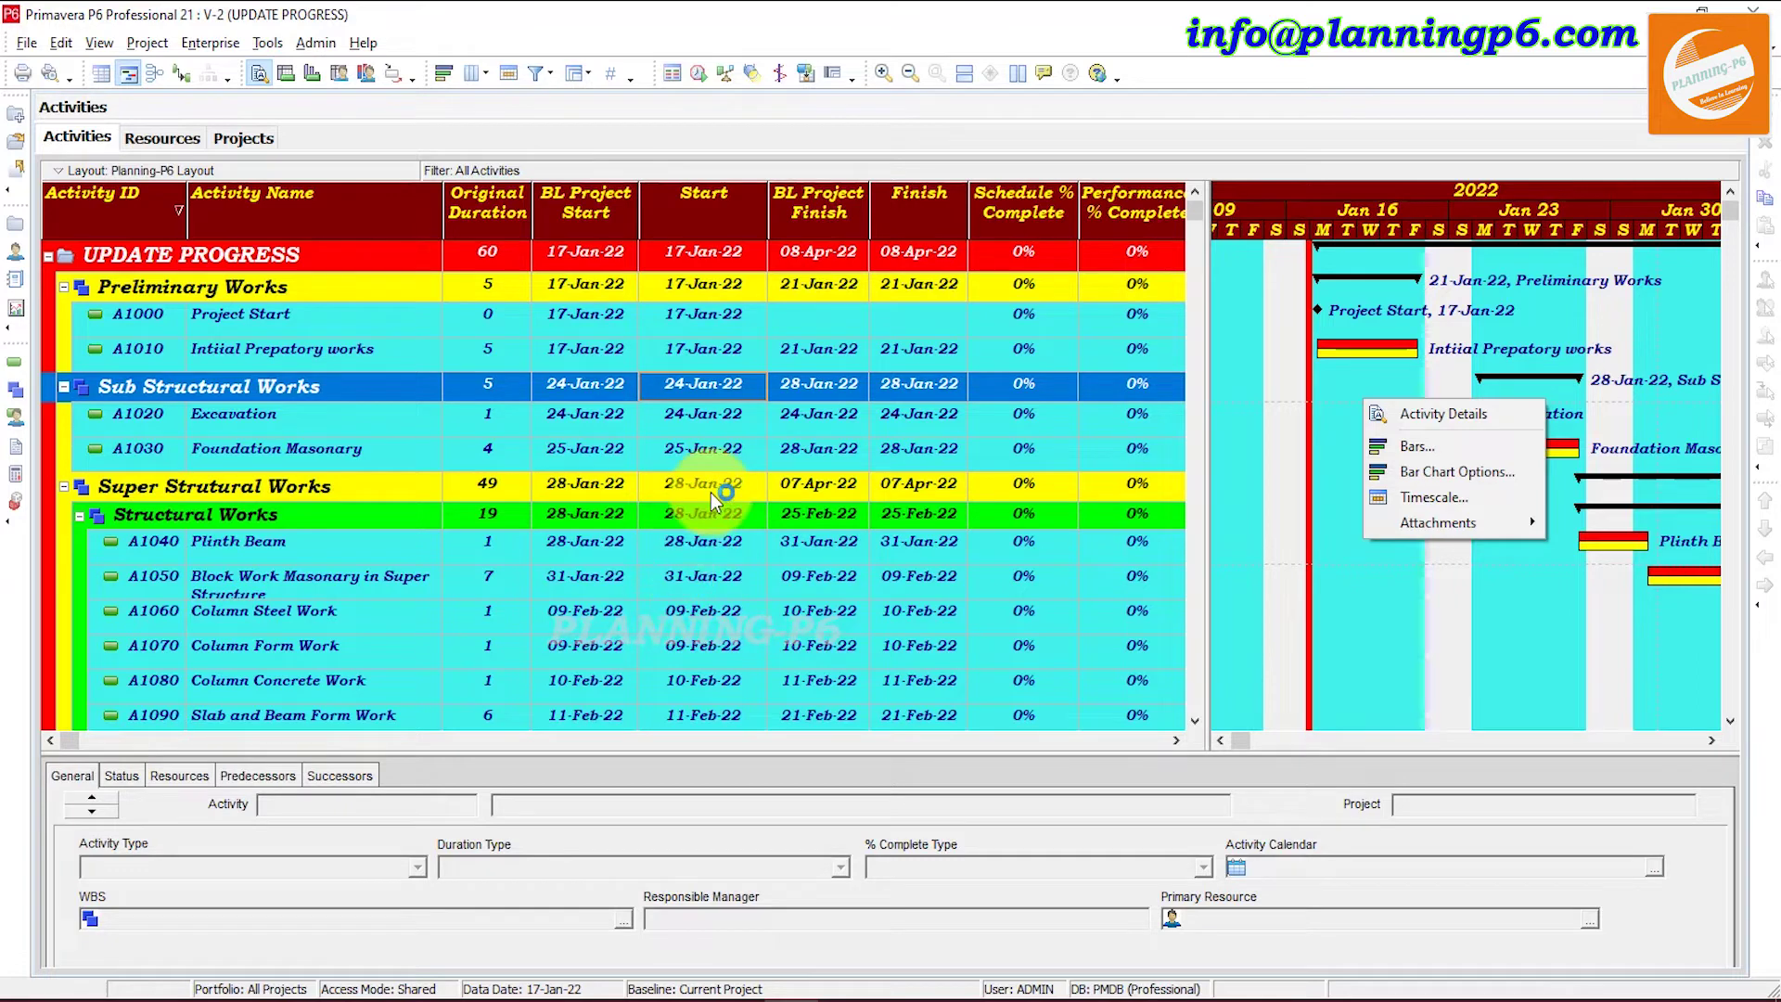
left_click(729, 420)
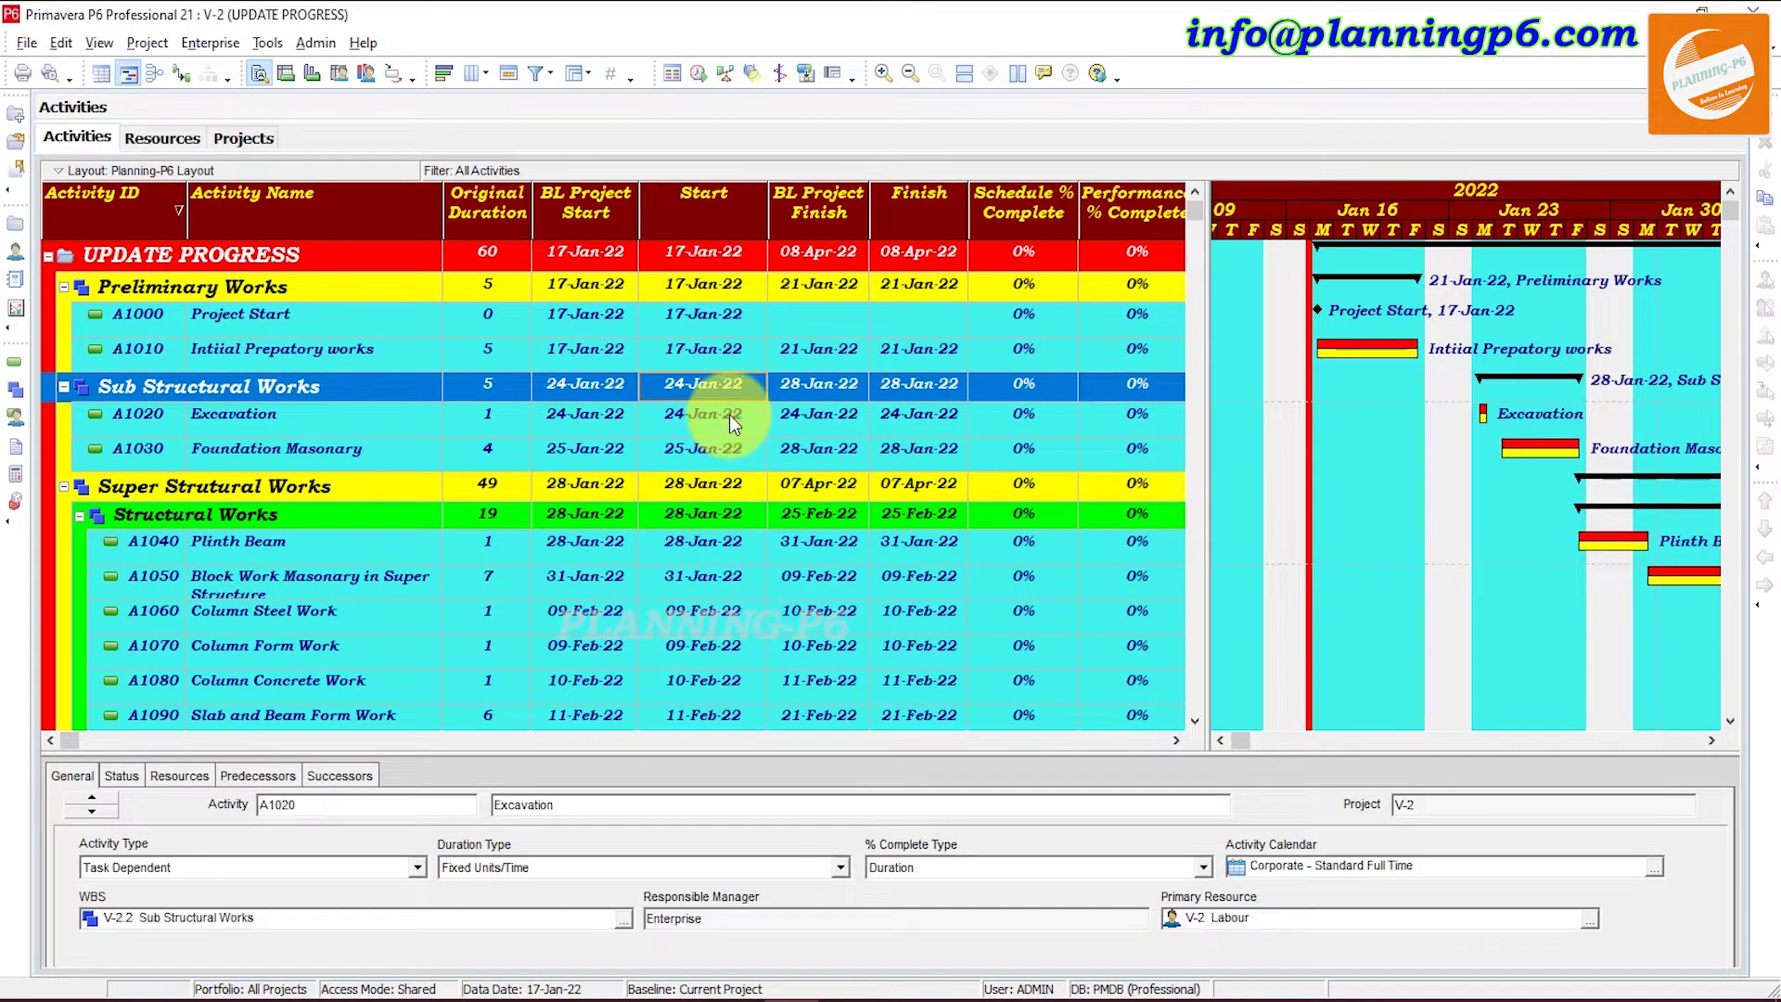
left_click(468, 322)
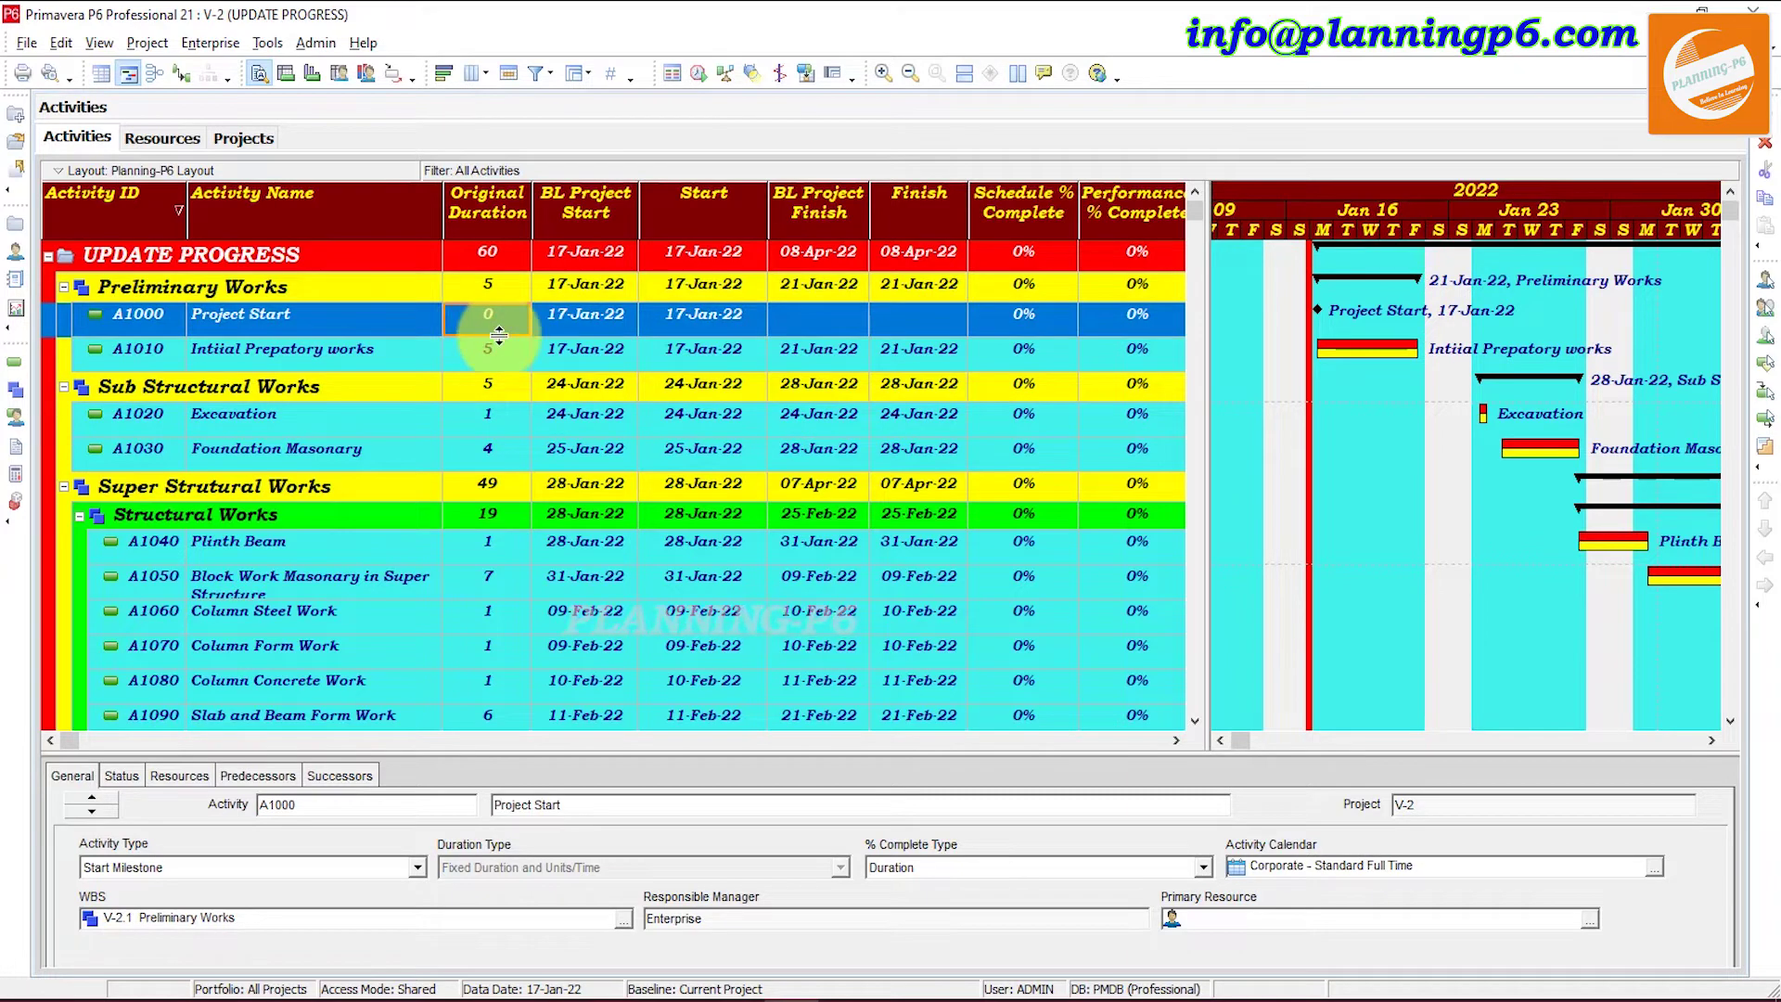
key("shift+Down")
key("shift+Down")
key("shift+Down")
key("shift+Down")
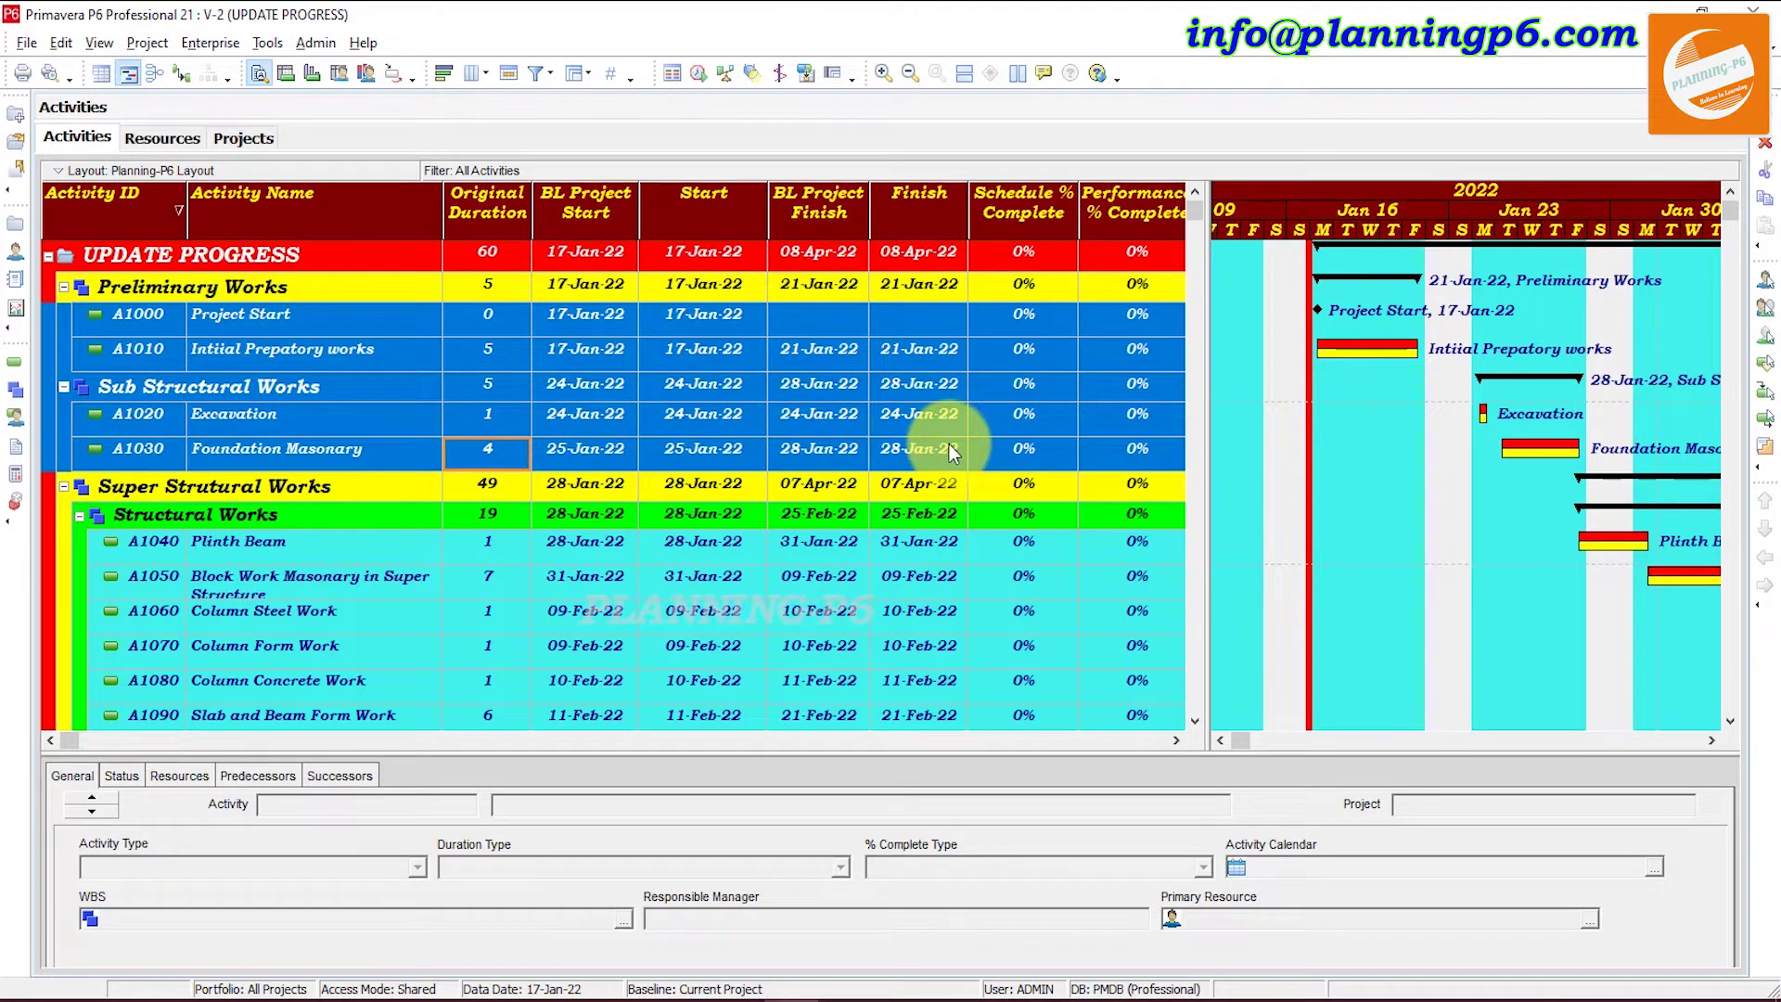
- Update progress of the selected activities A1000–A1030 to new data date 29-Jan-22
left_click(271, 43)
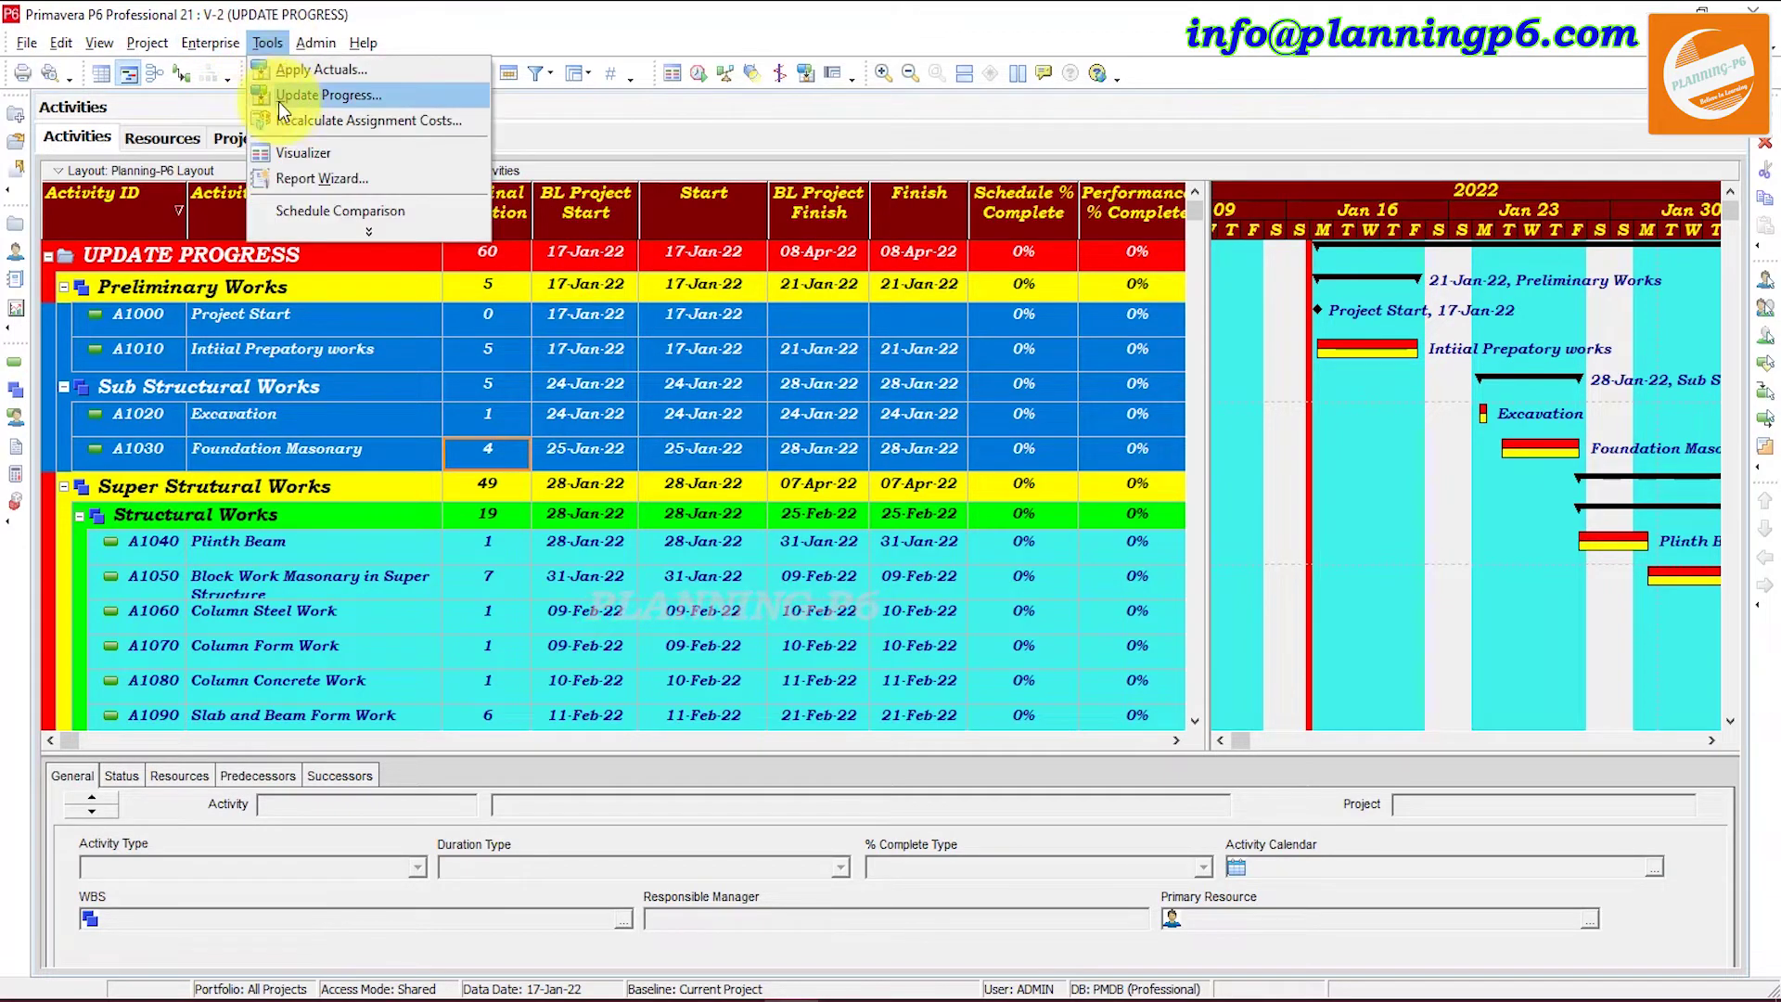
left_click(298, 97)
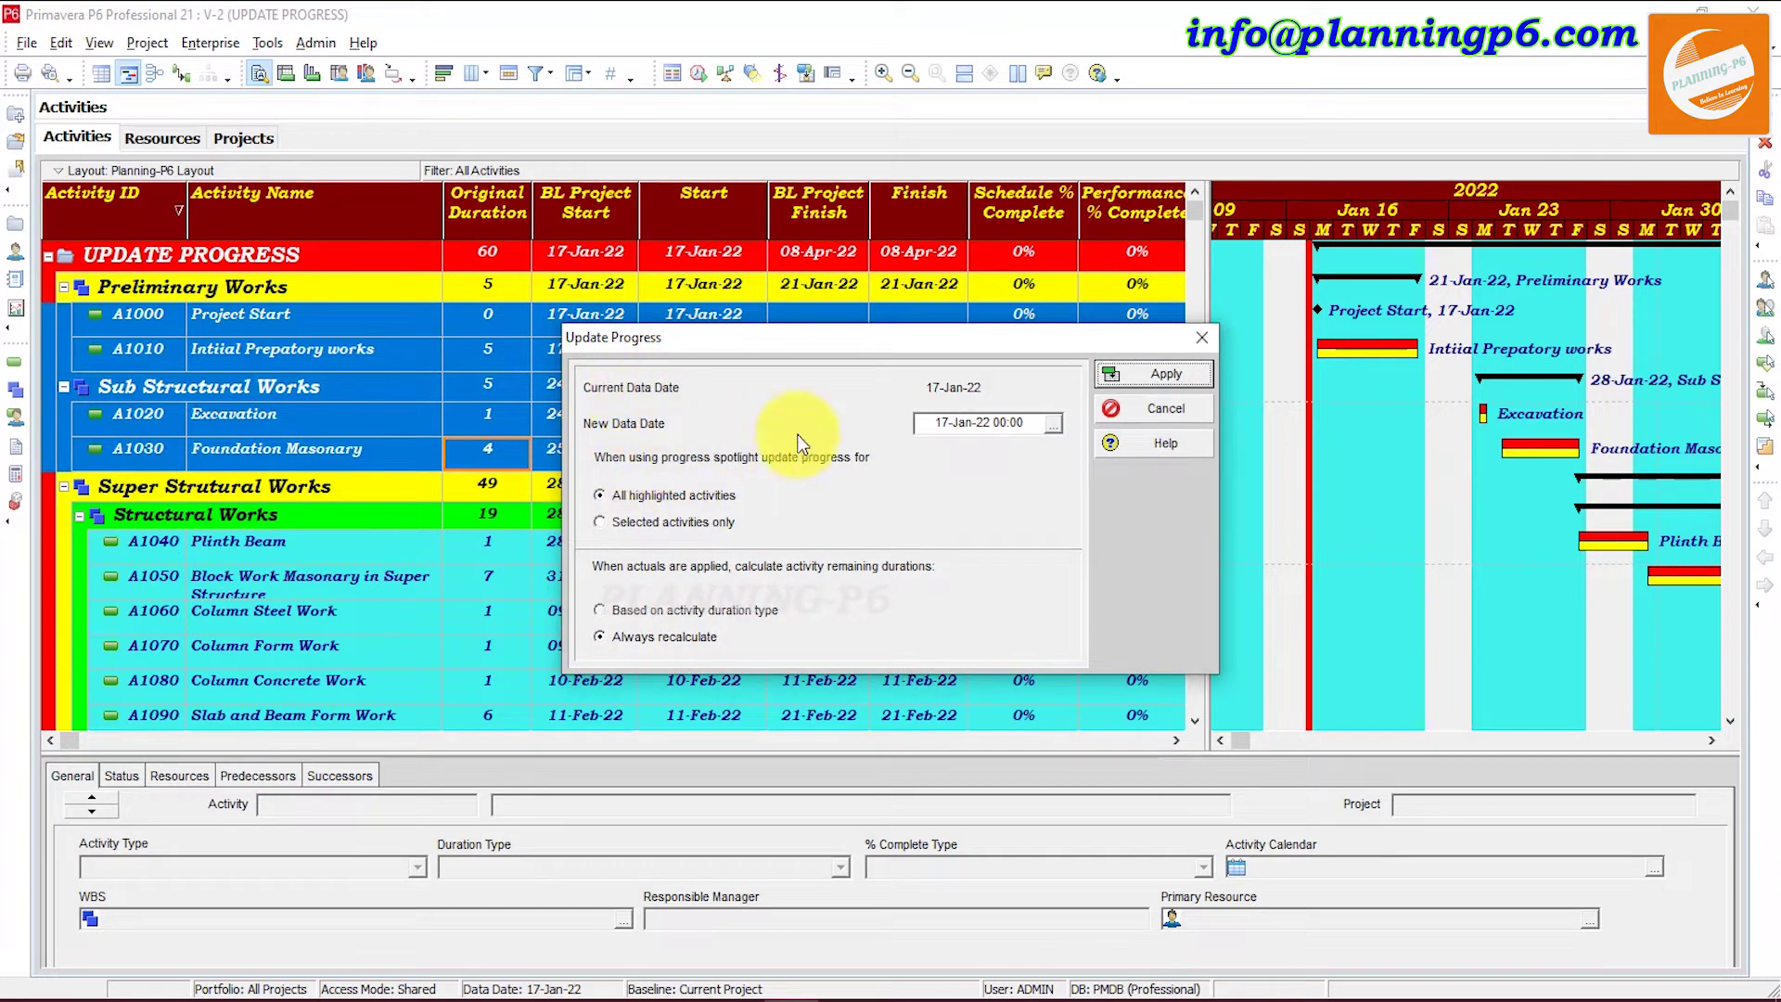
left_click(1053, 423)
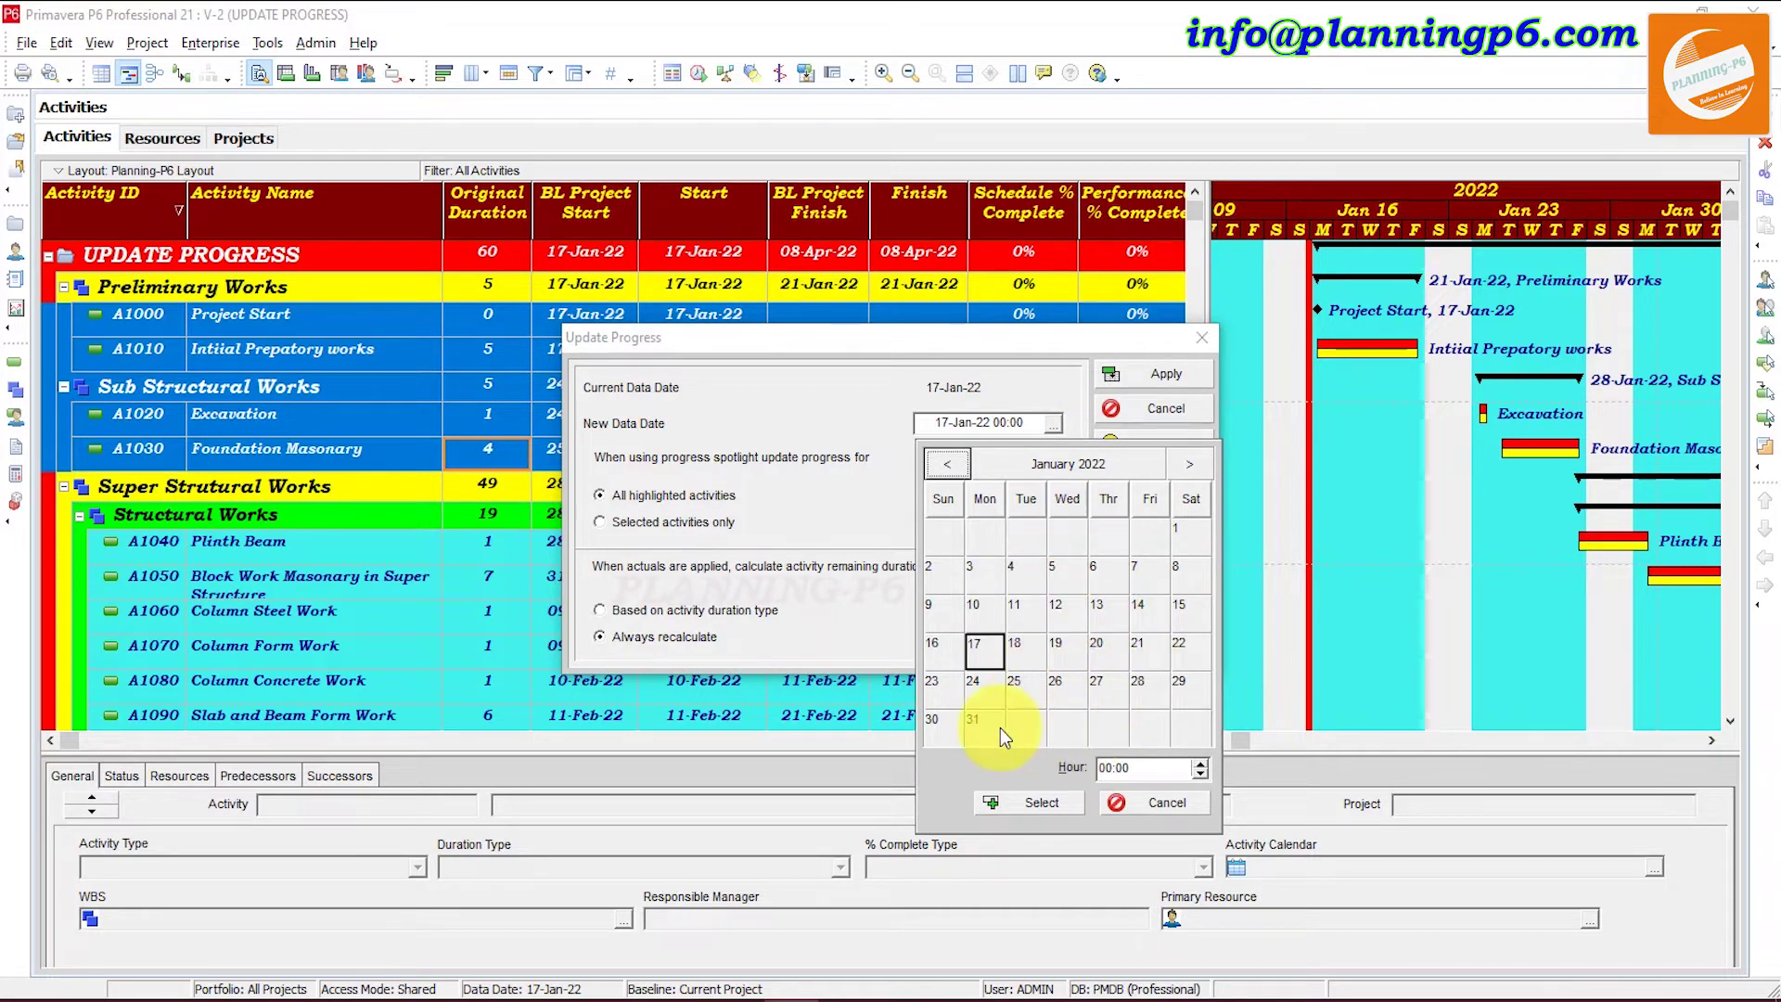
left_click(1190, 686)
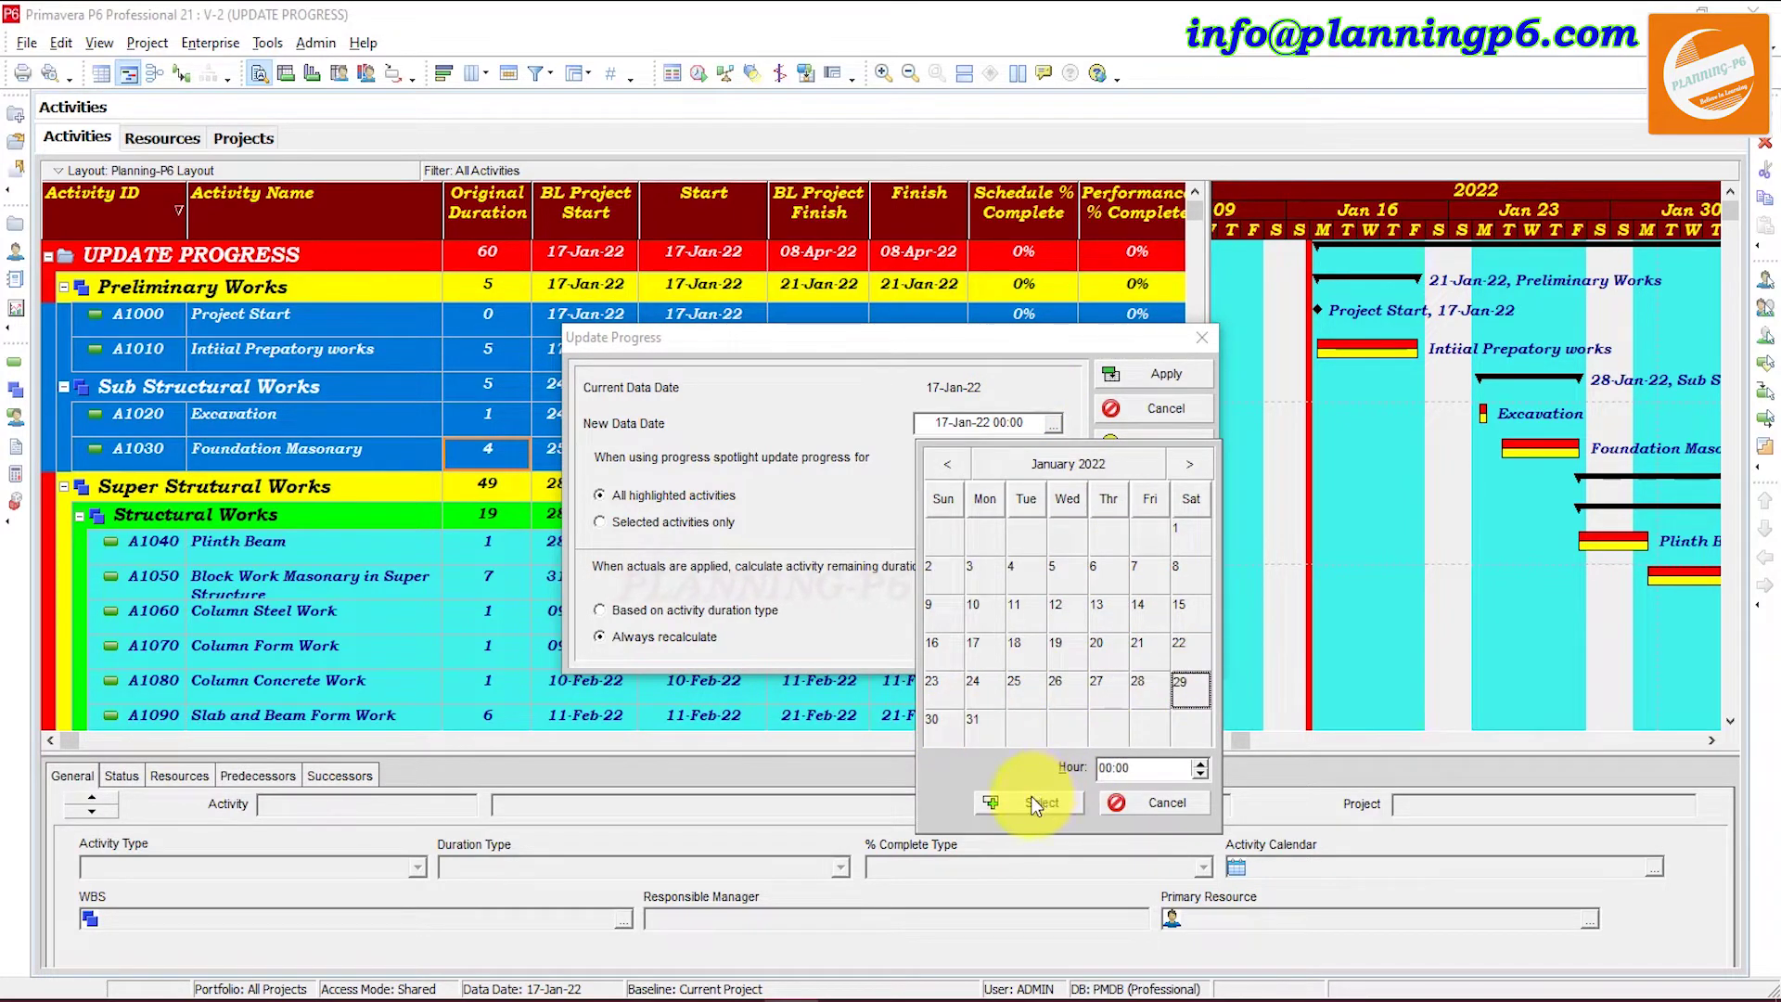
left_click(1037, 804)
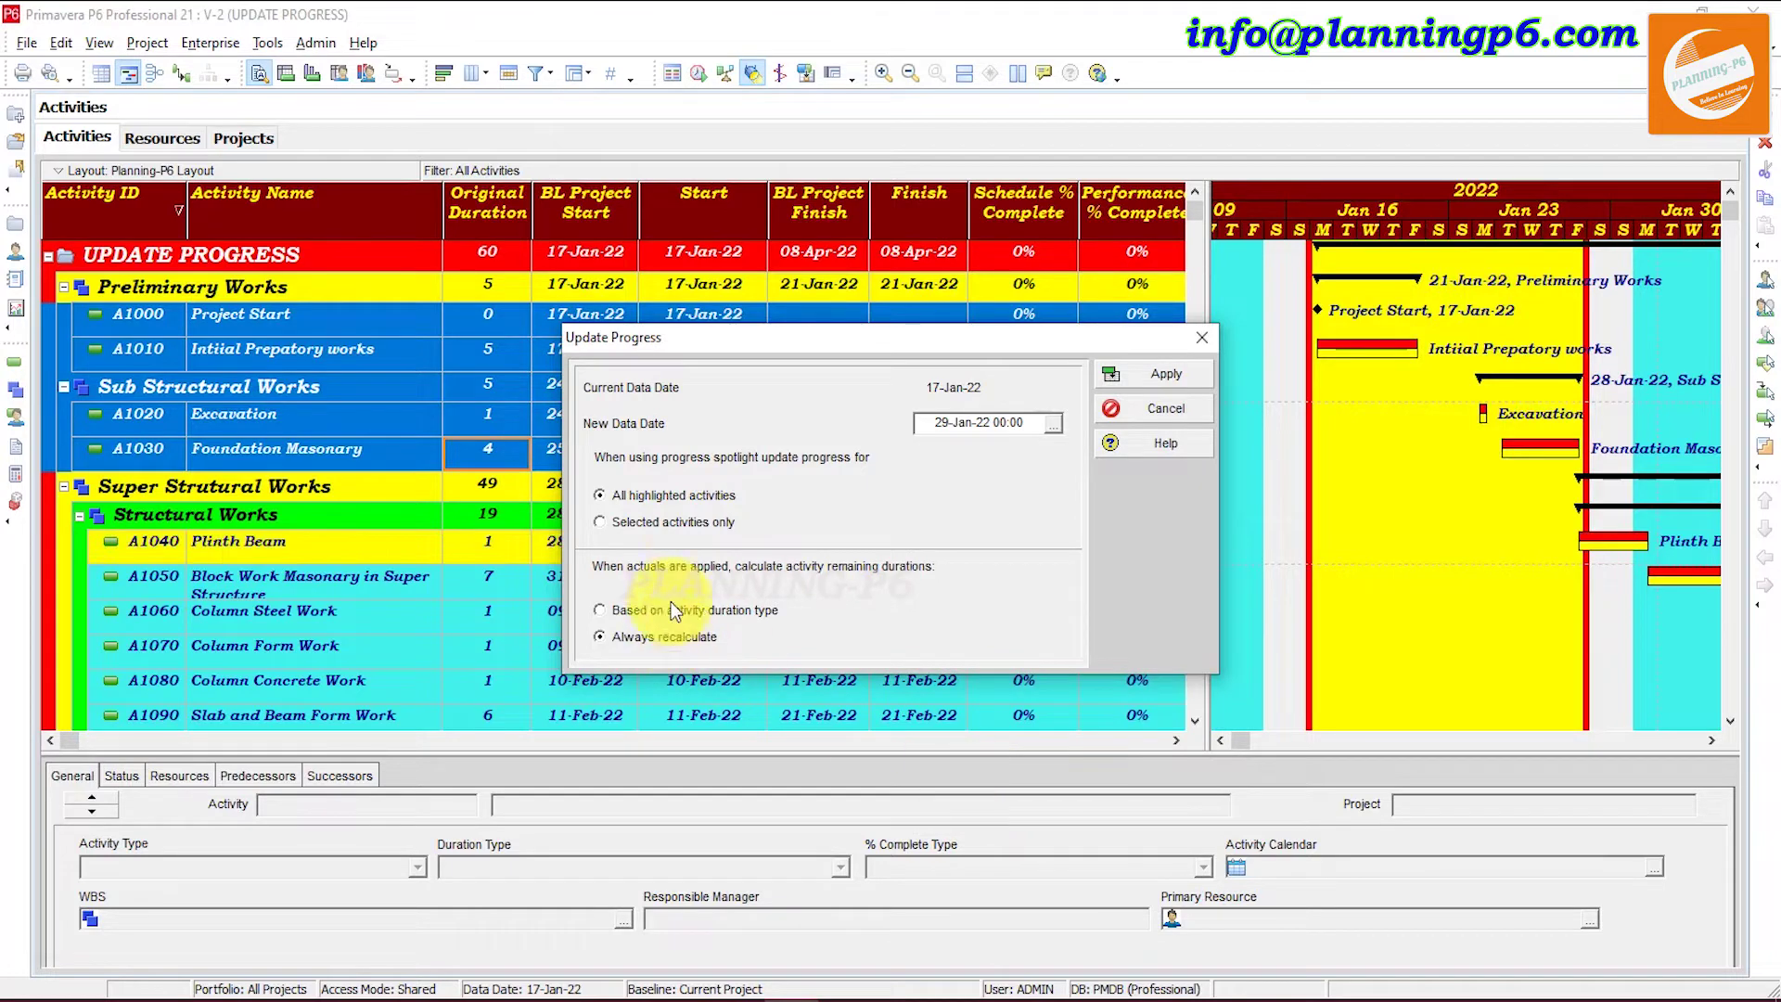
left_click(666, 522)
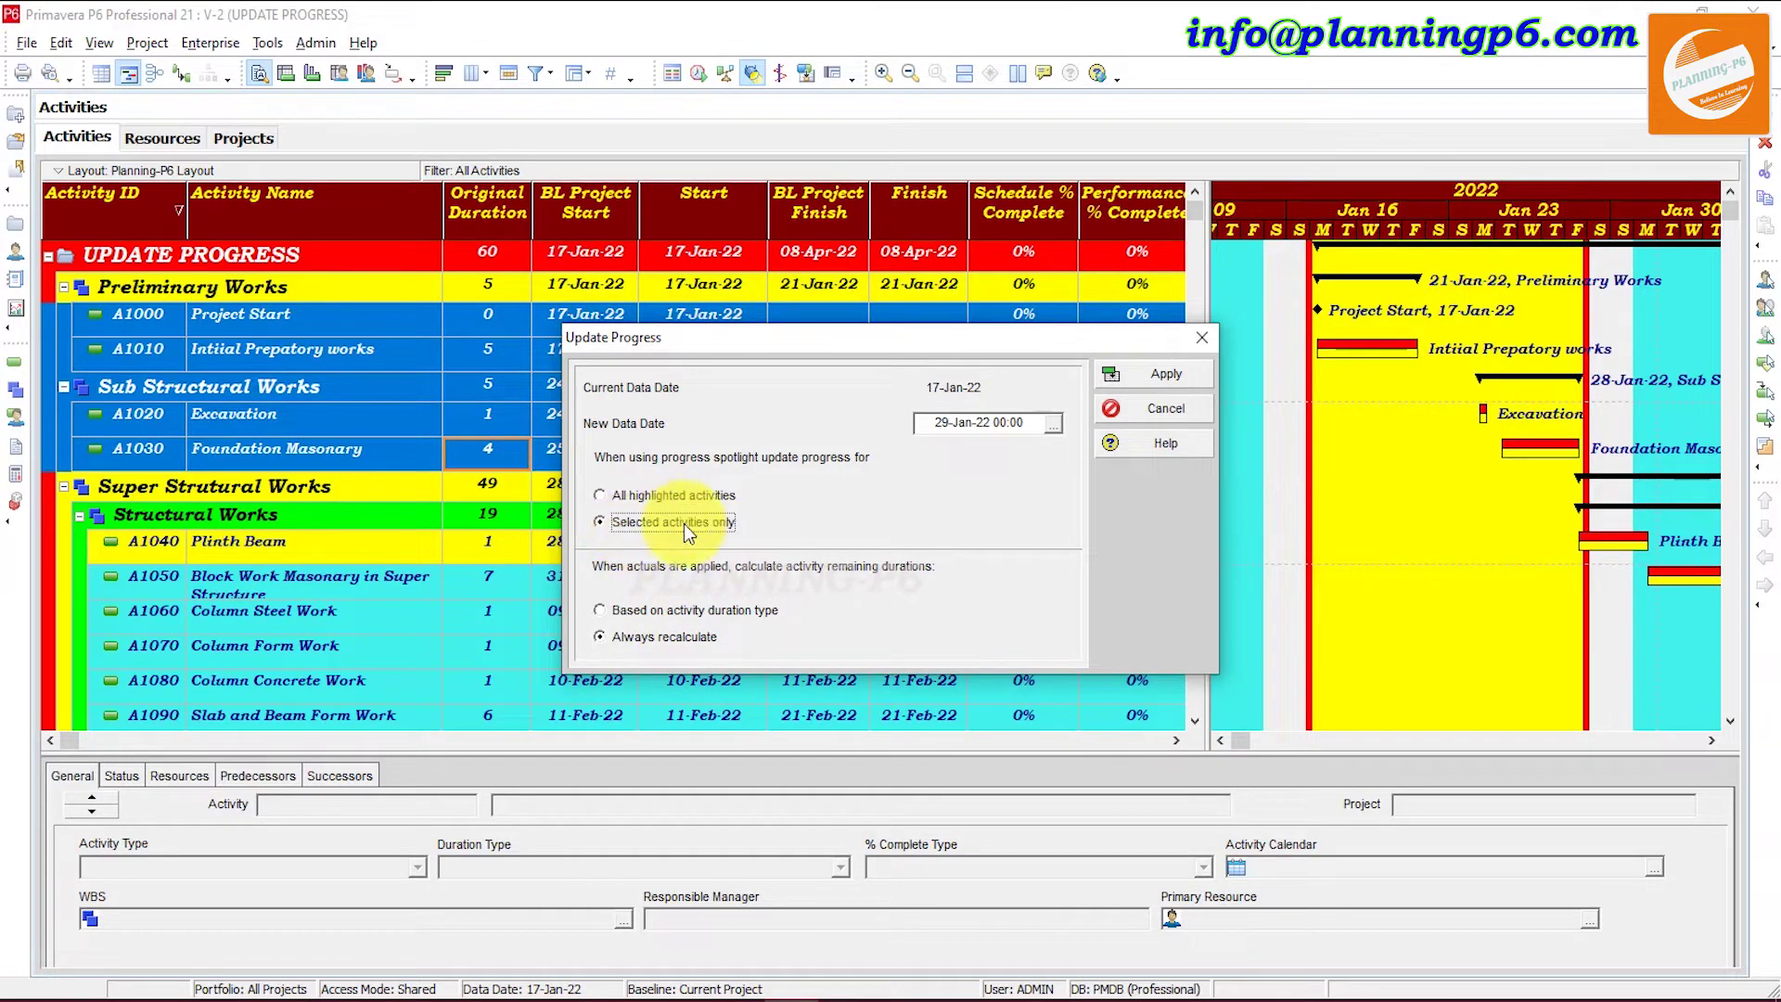
left_click(1145, 379)
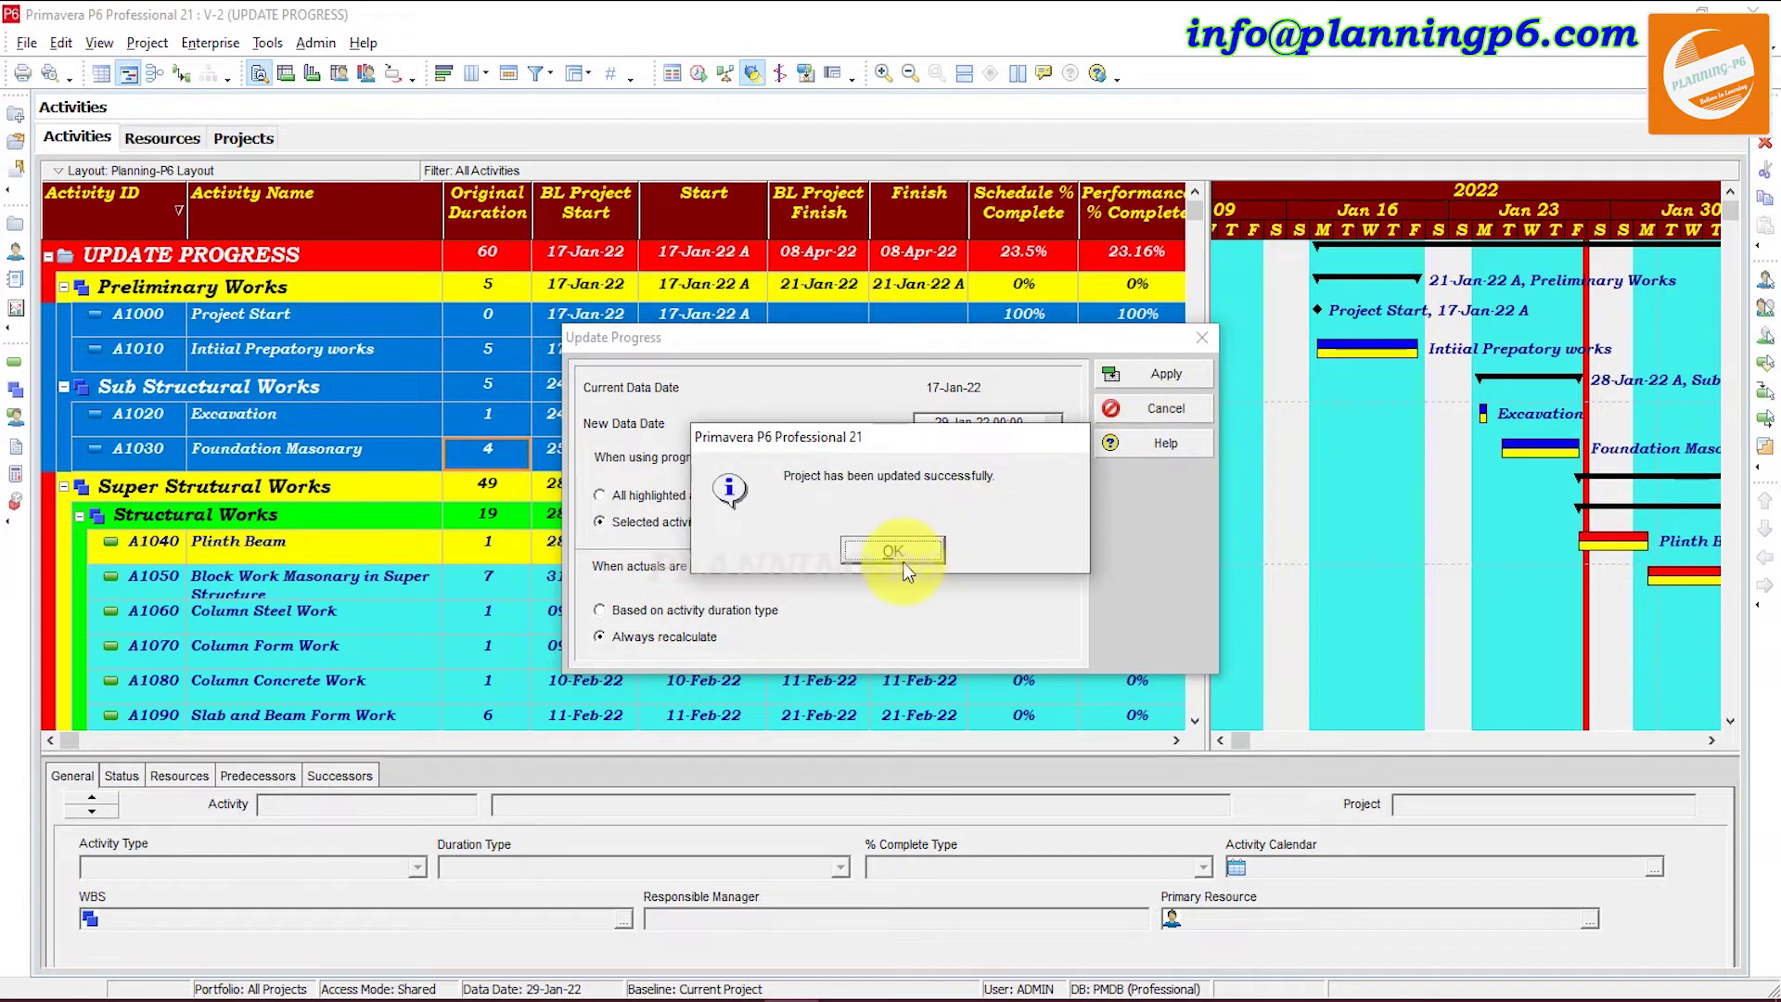
left_click(892, 551)
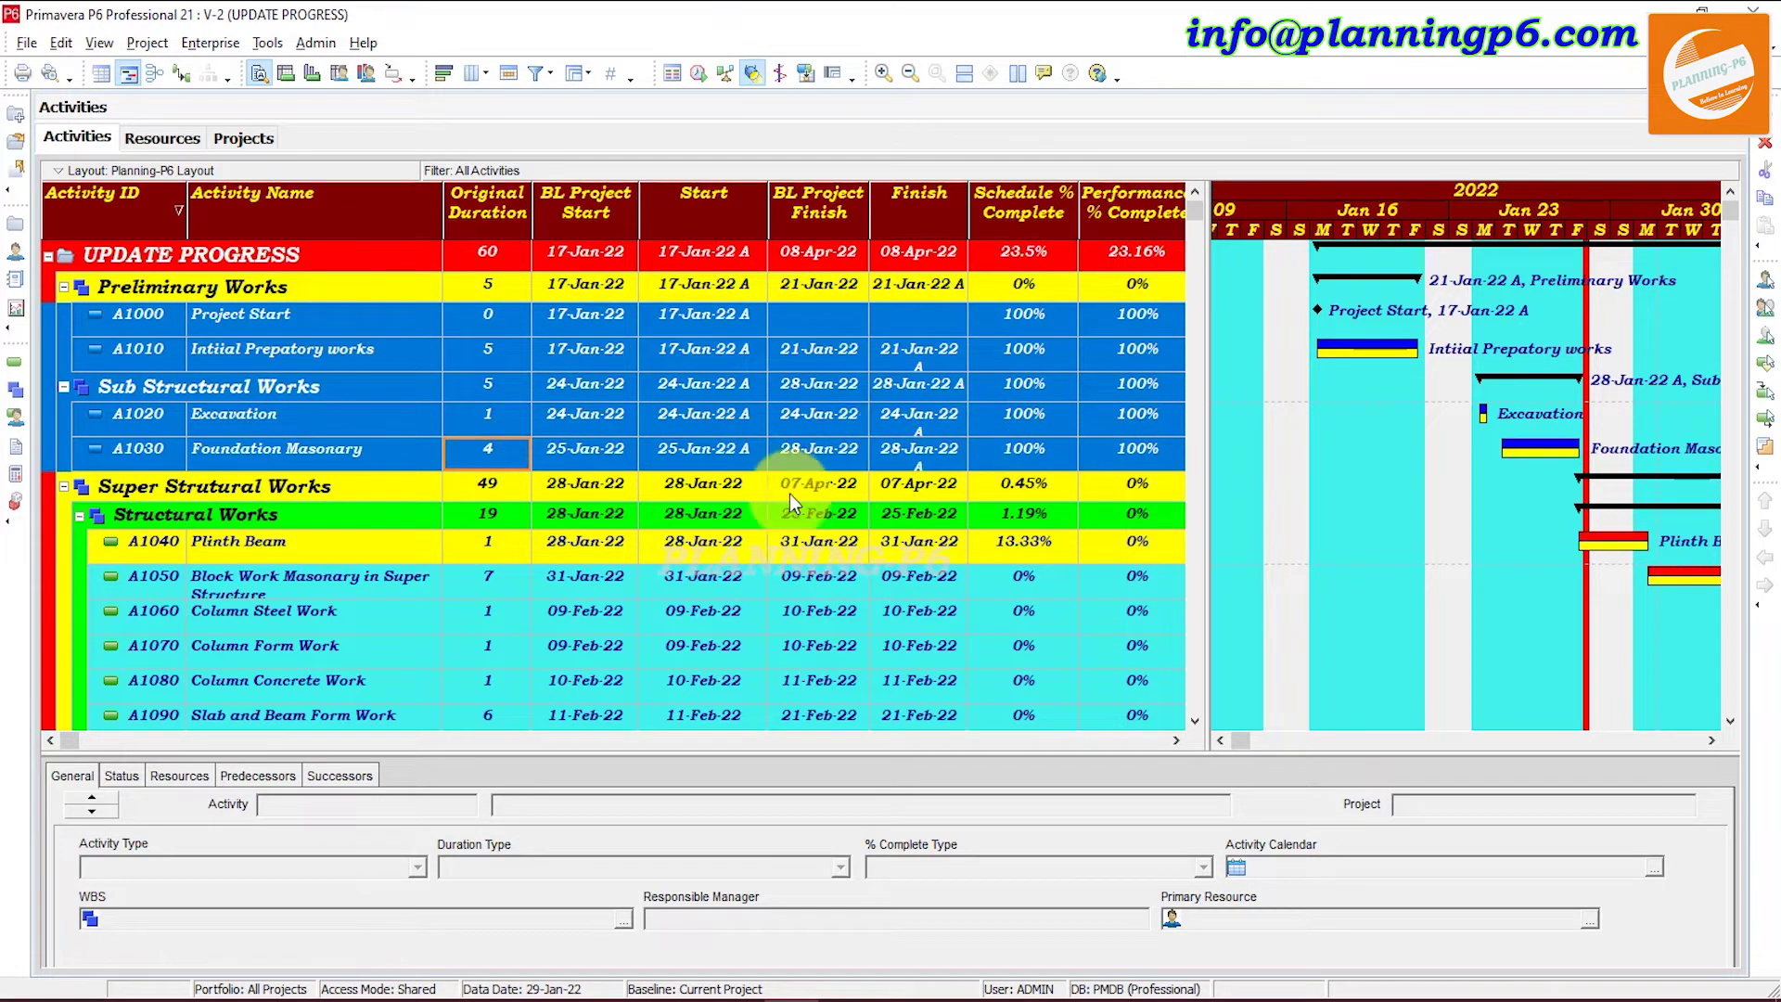
- Widen the Finish column and shift the table/Gantt splitter right to reveal Performance % Complete
left_click(712, 453)
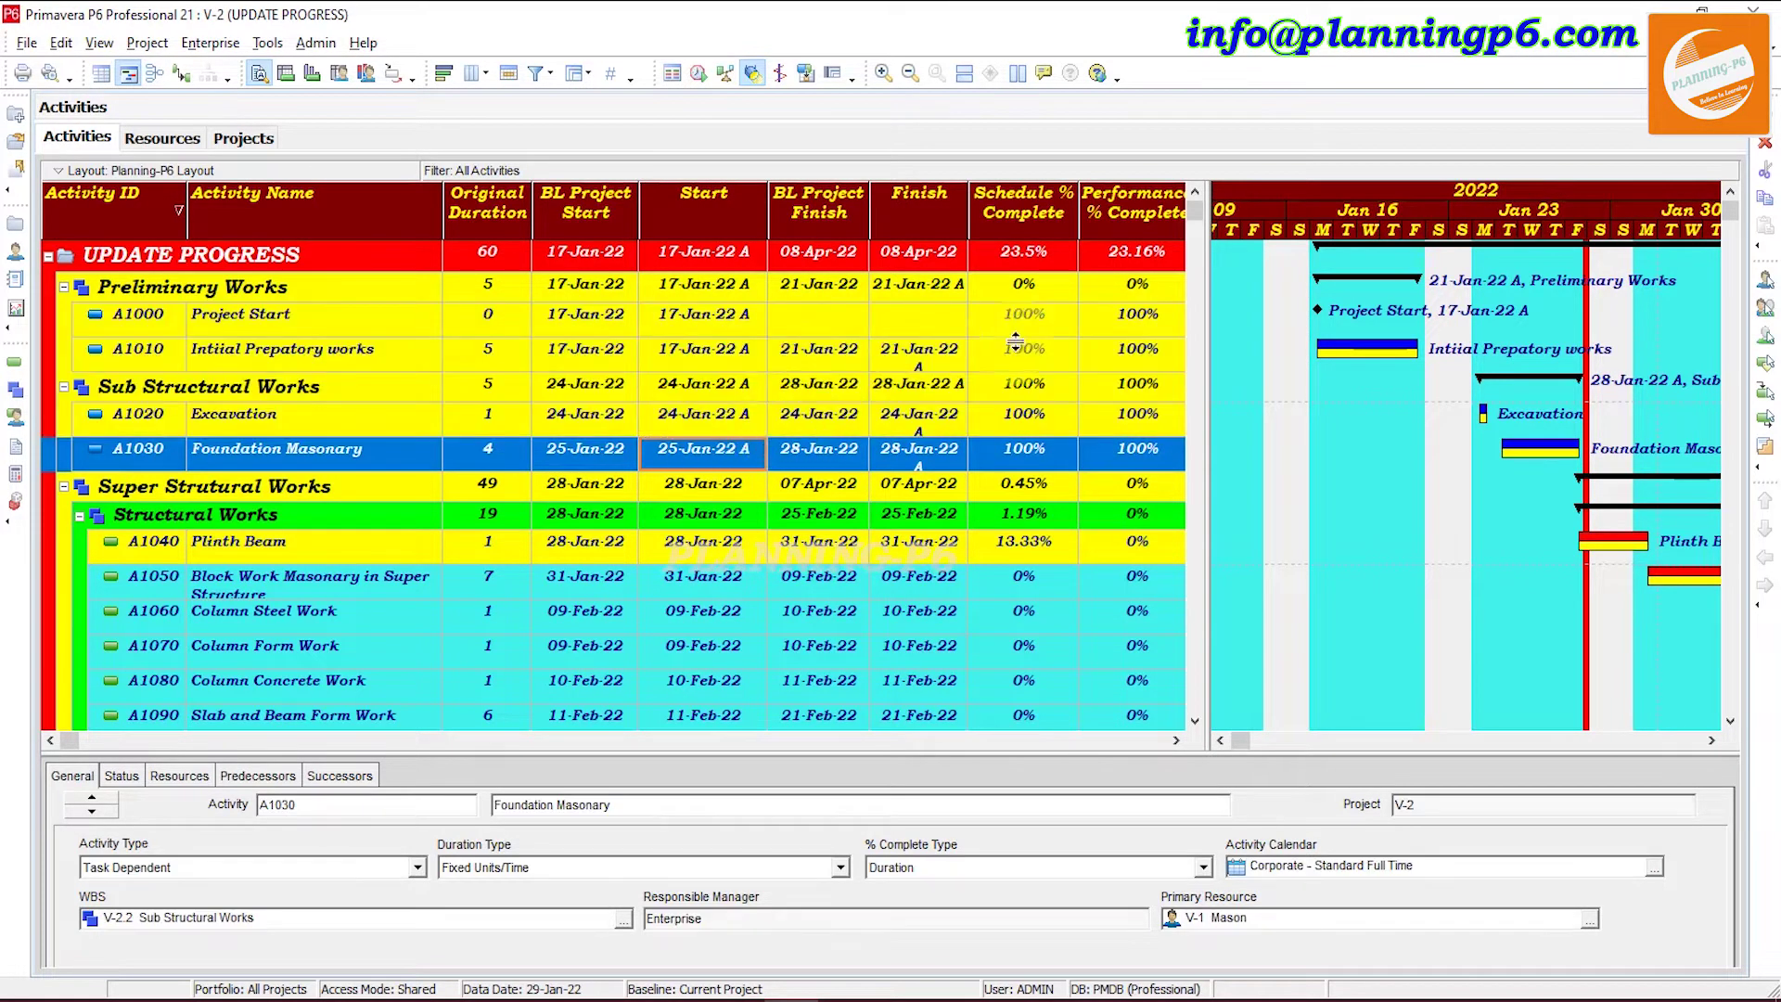
left_click_drag(968, 219, 976, 220)
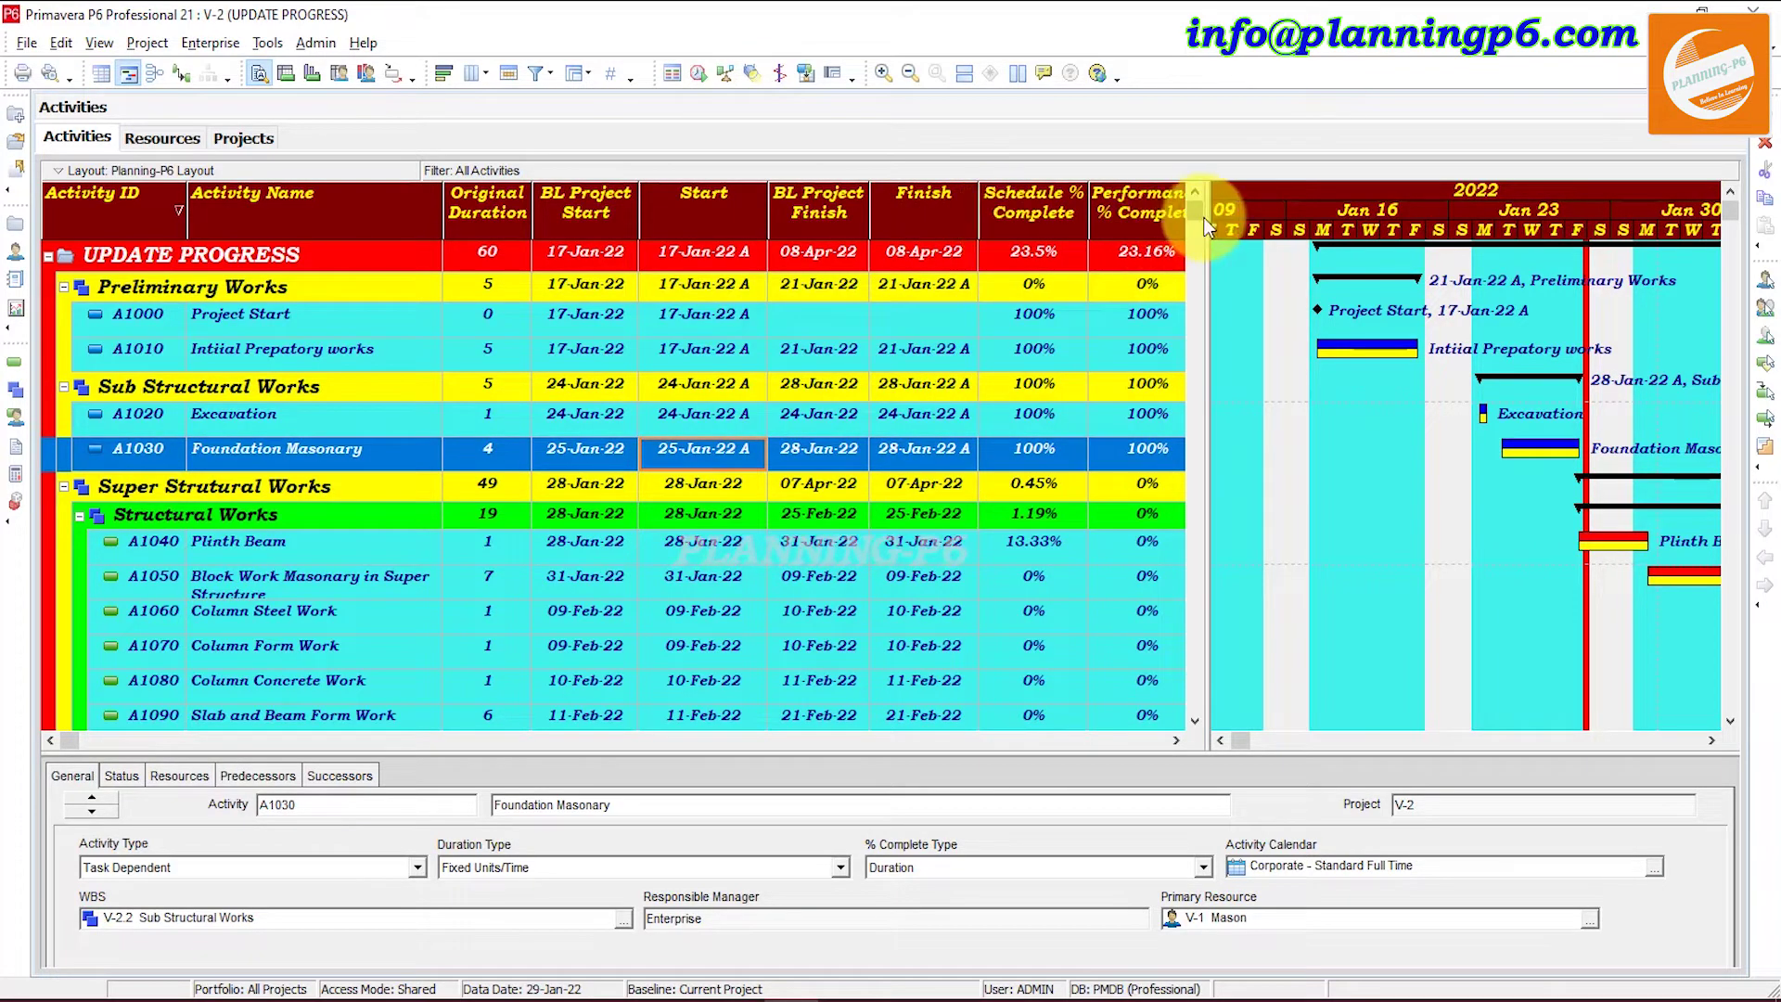
left_click_drag(1206, 217, 1249, 217)
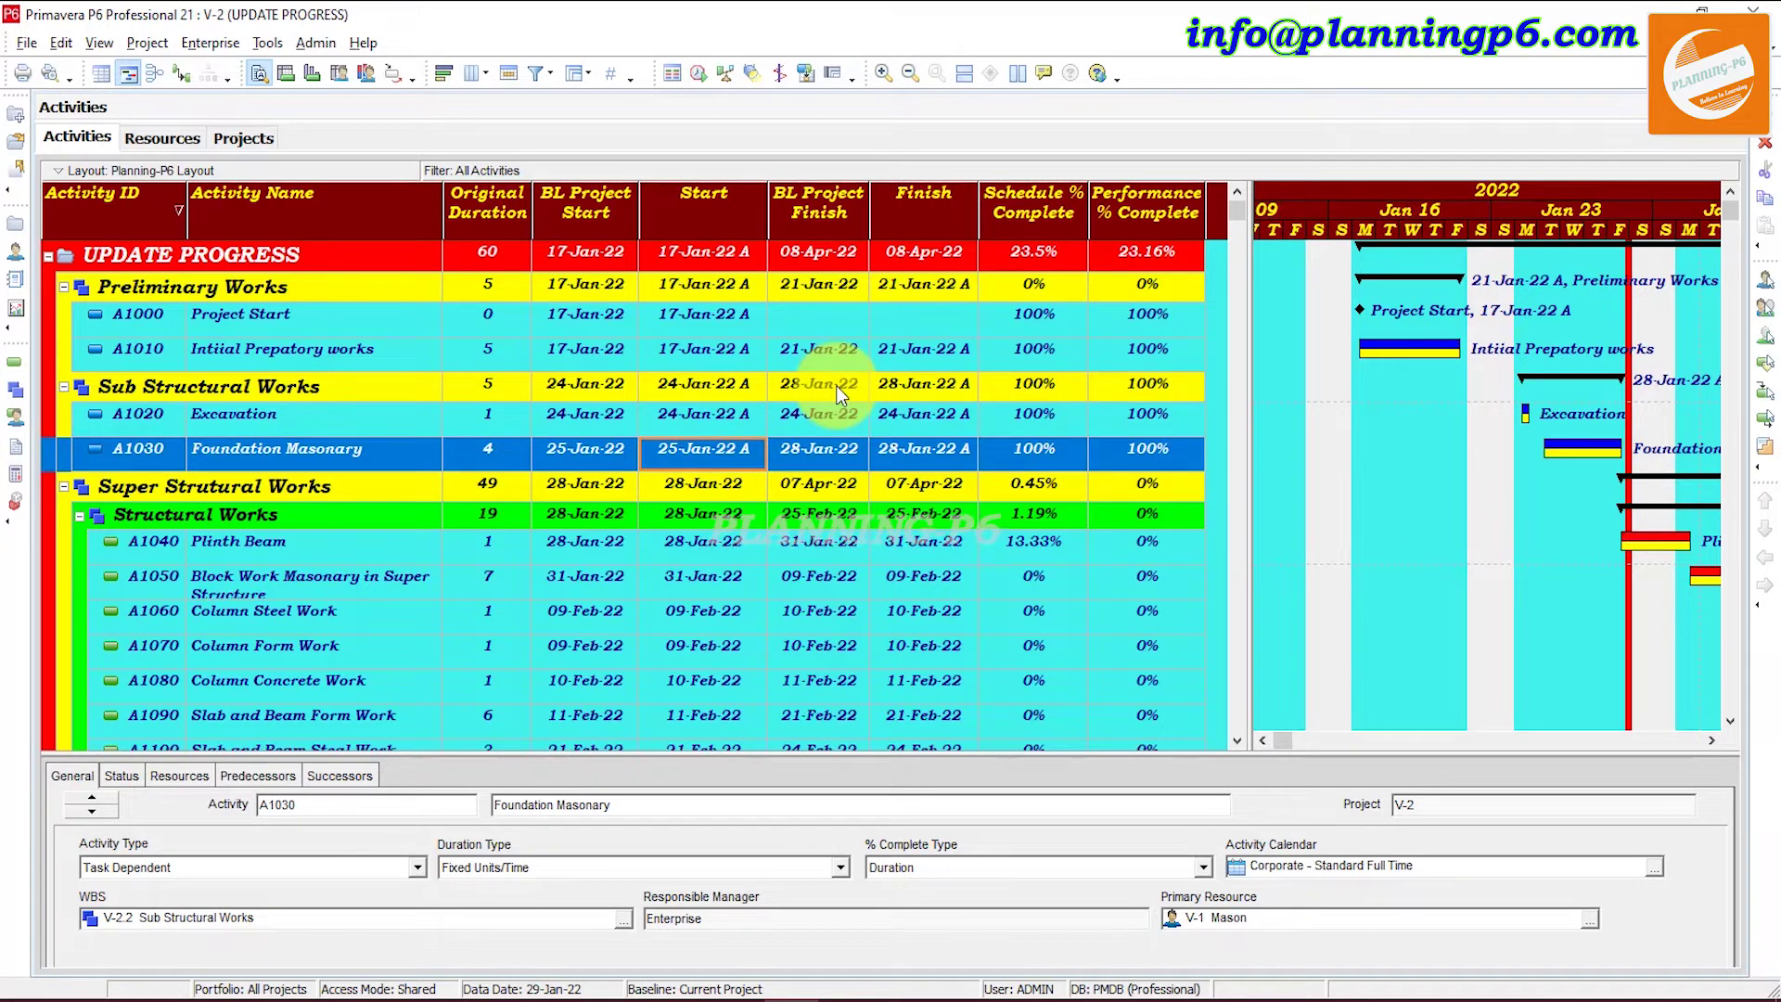
- Review the Status details of activities A1000, A1010 and A1040 Plinth Beam
left_click(644, 314)
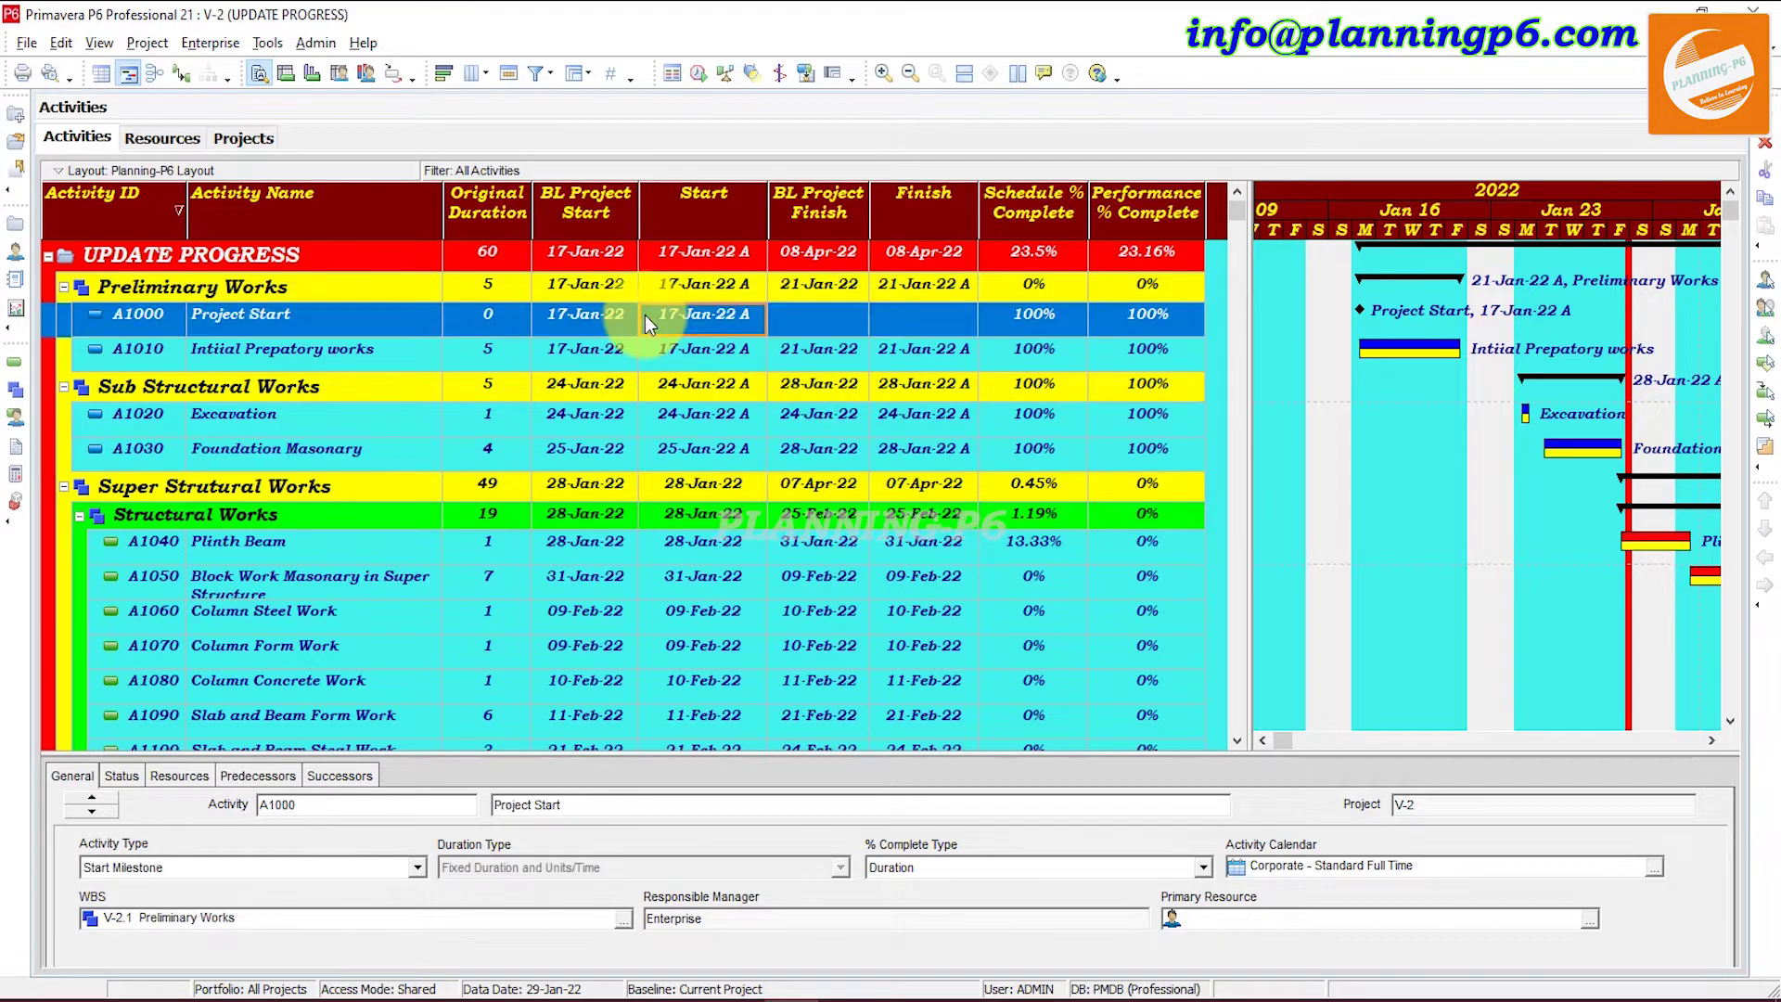
left_click(134, 778)
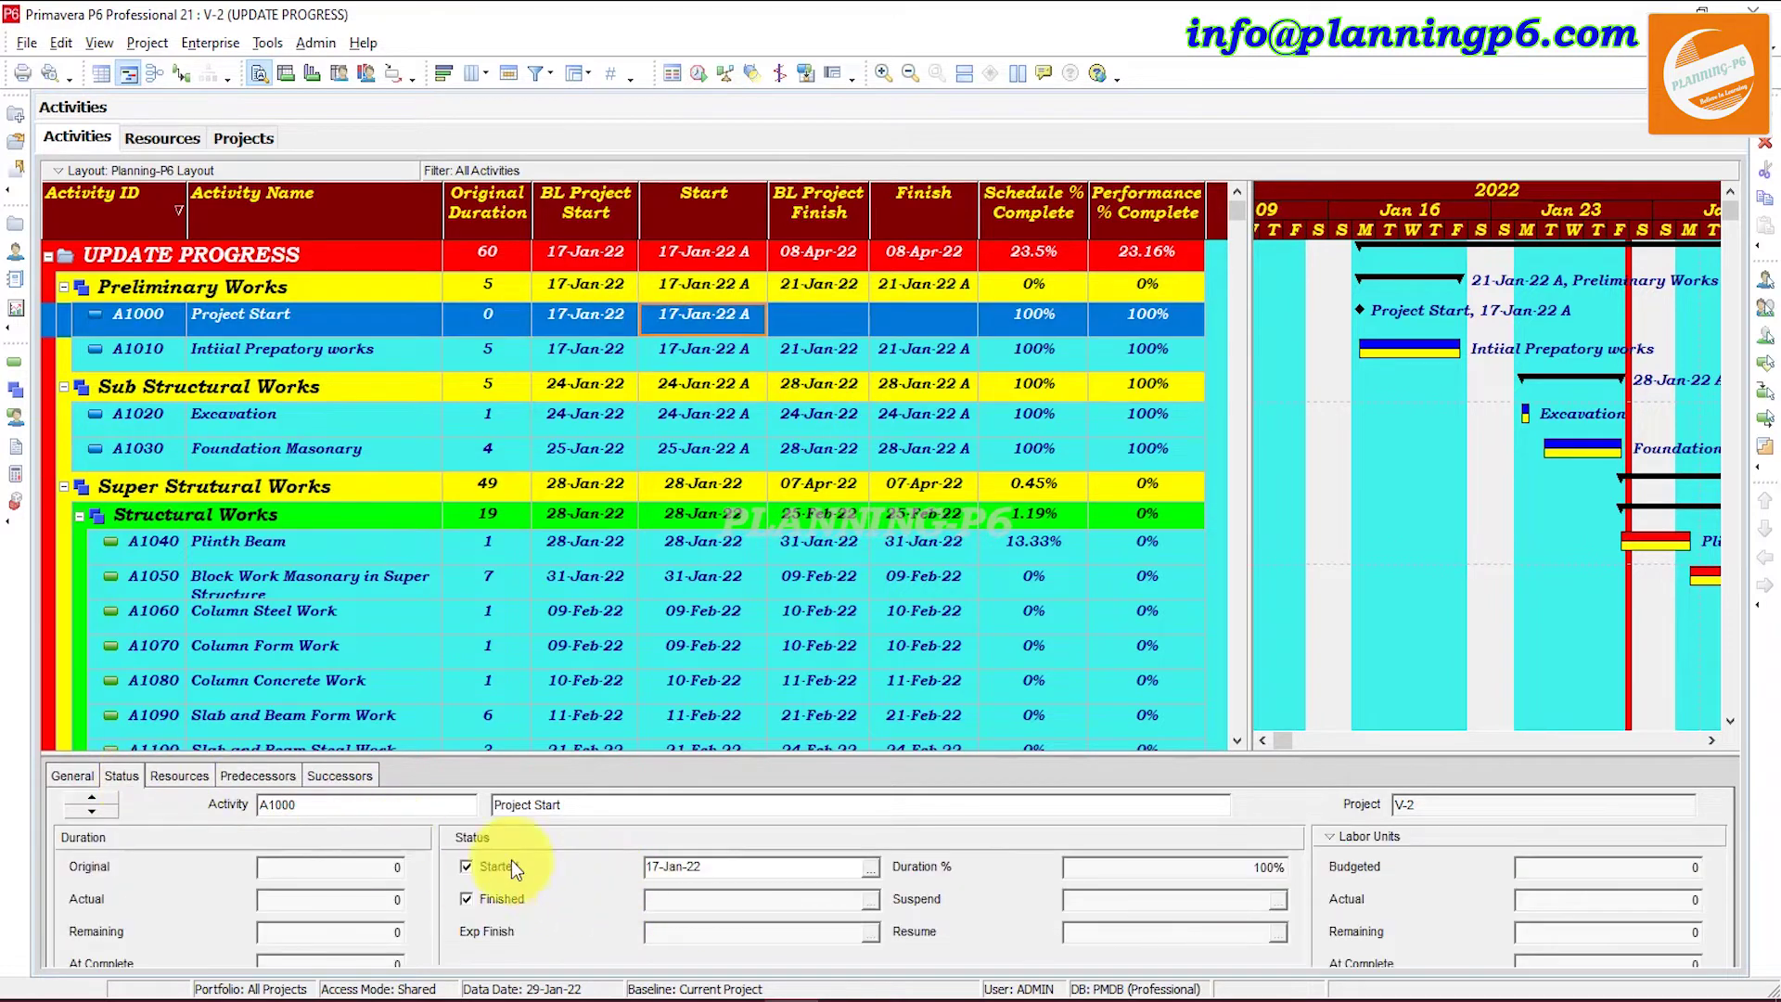
left_click(705, 352)
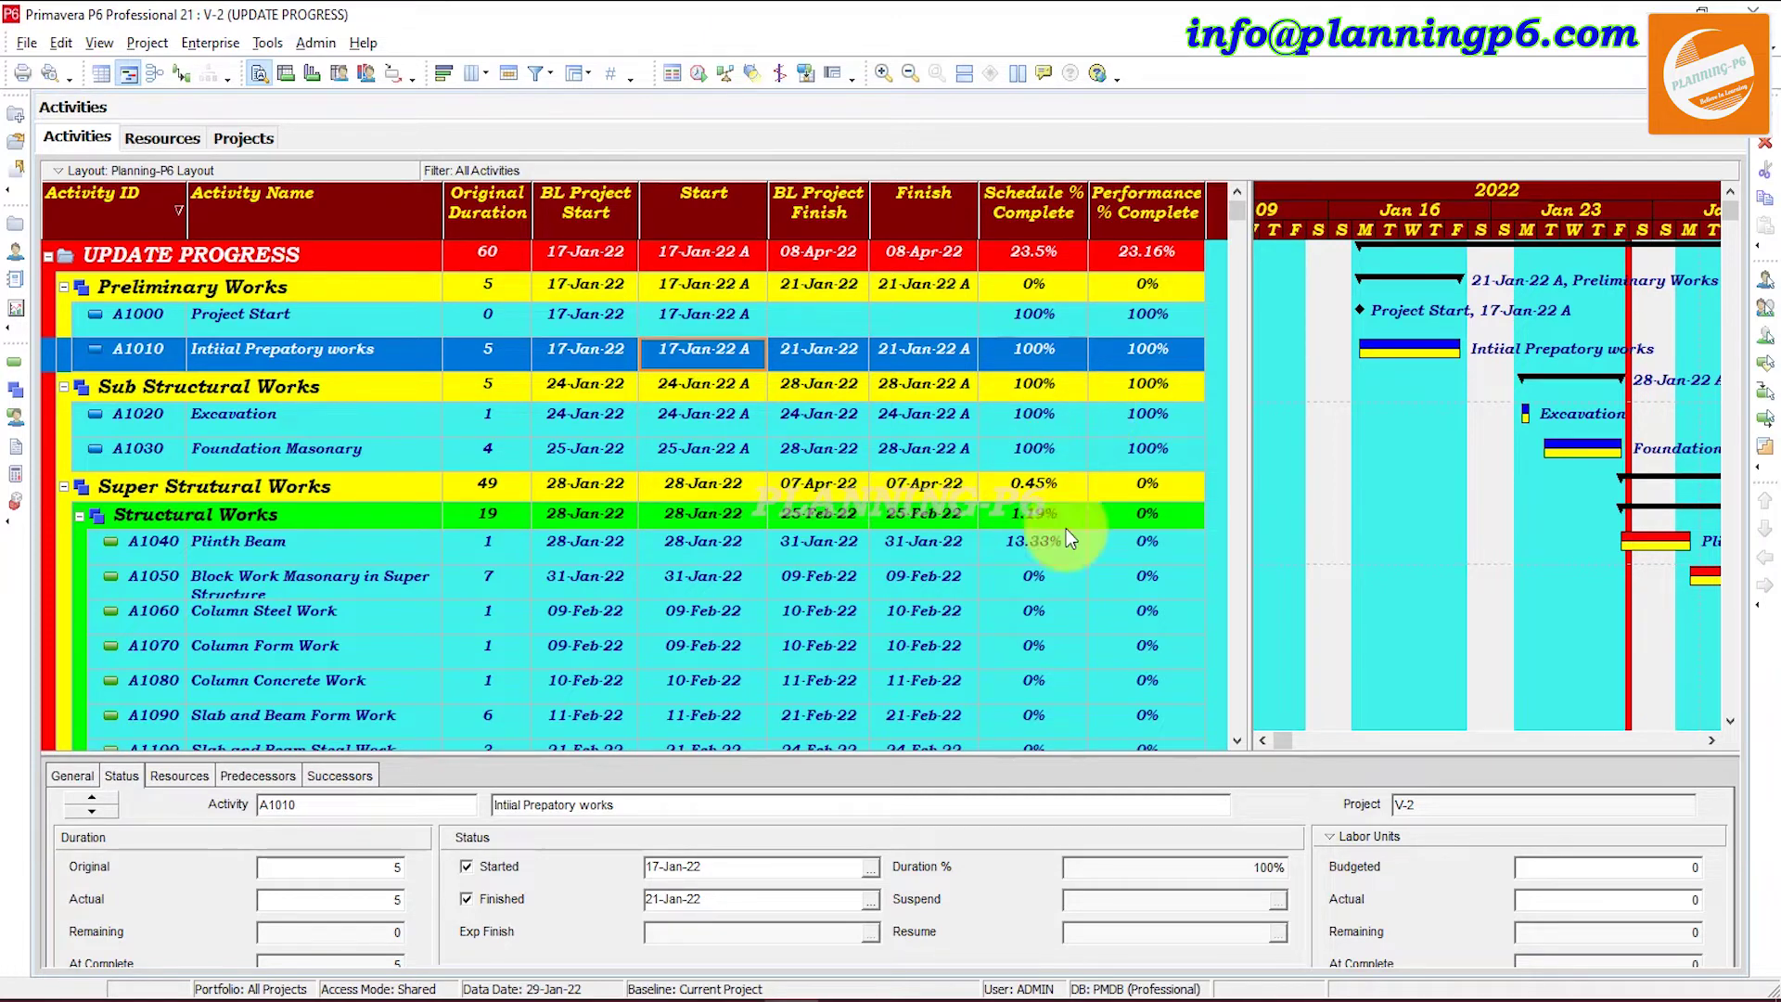
left_click(940, 545)
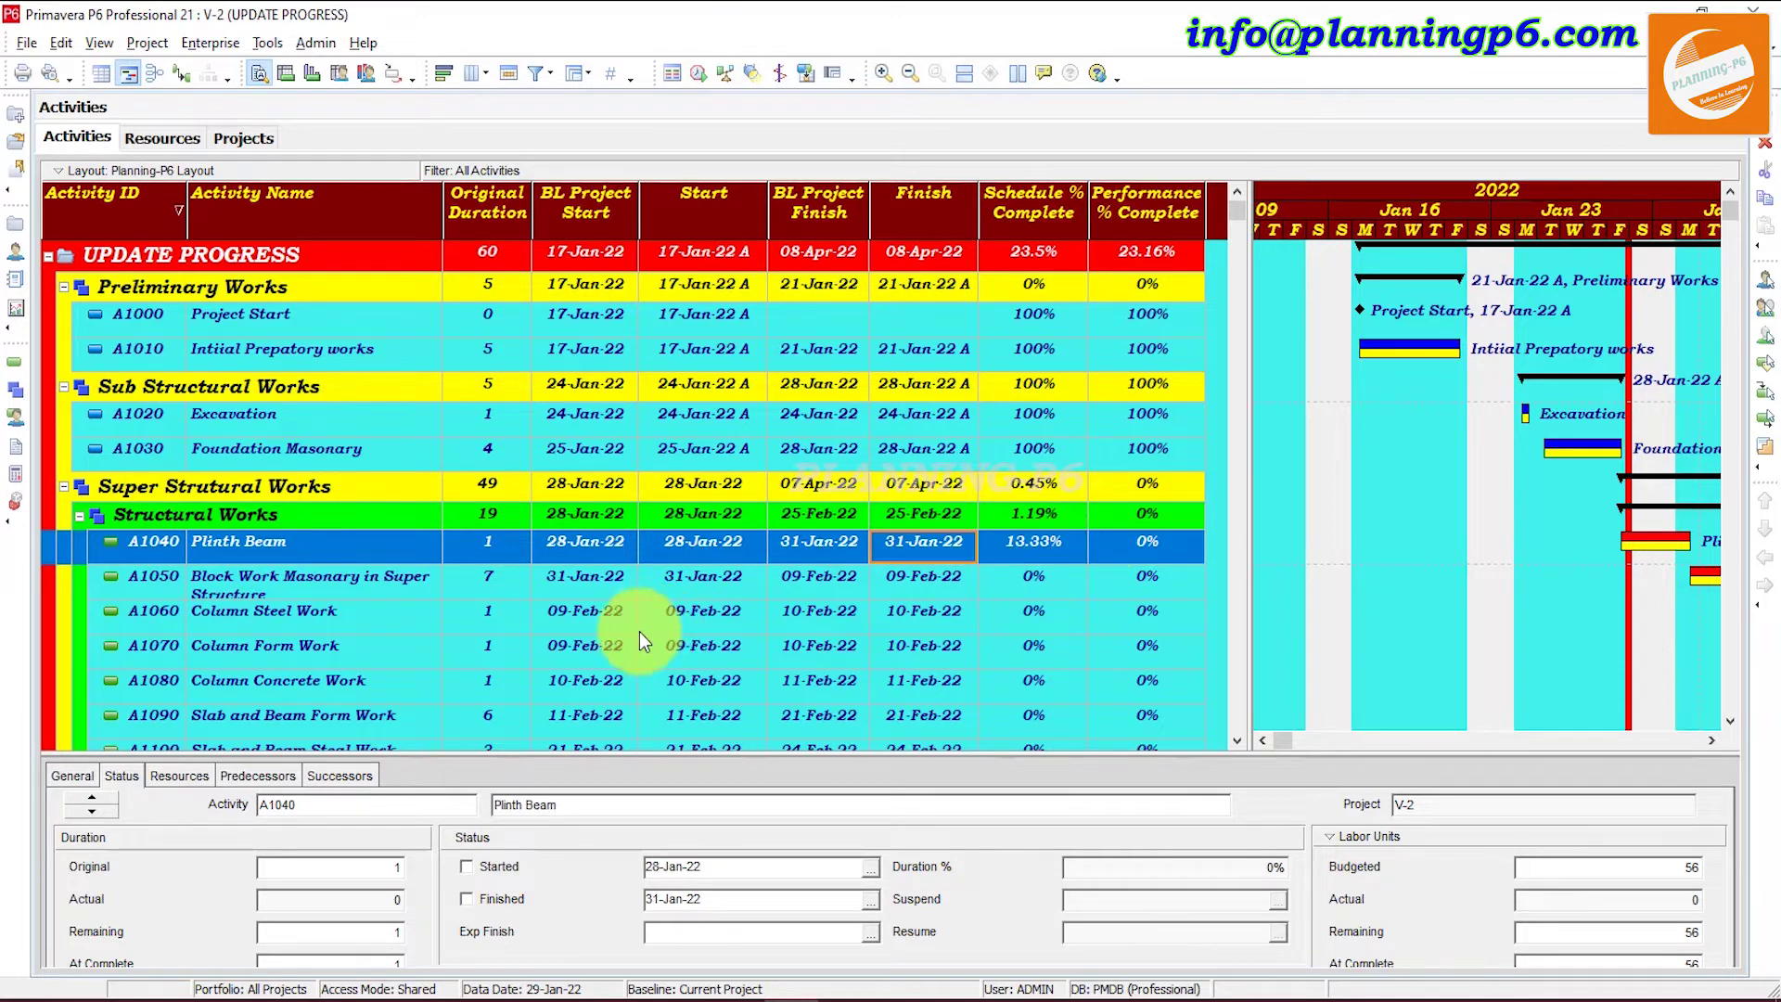
- Enlarge row A1050, select A1040 through A1090, and turn on the Progress Spotlight
left_click_drag(97, 594, 96, 619)
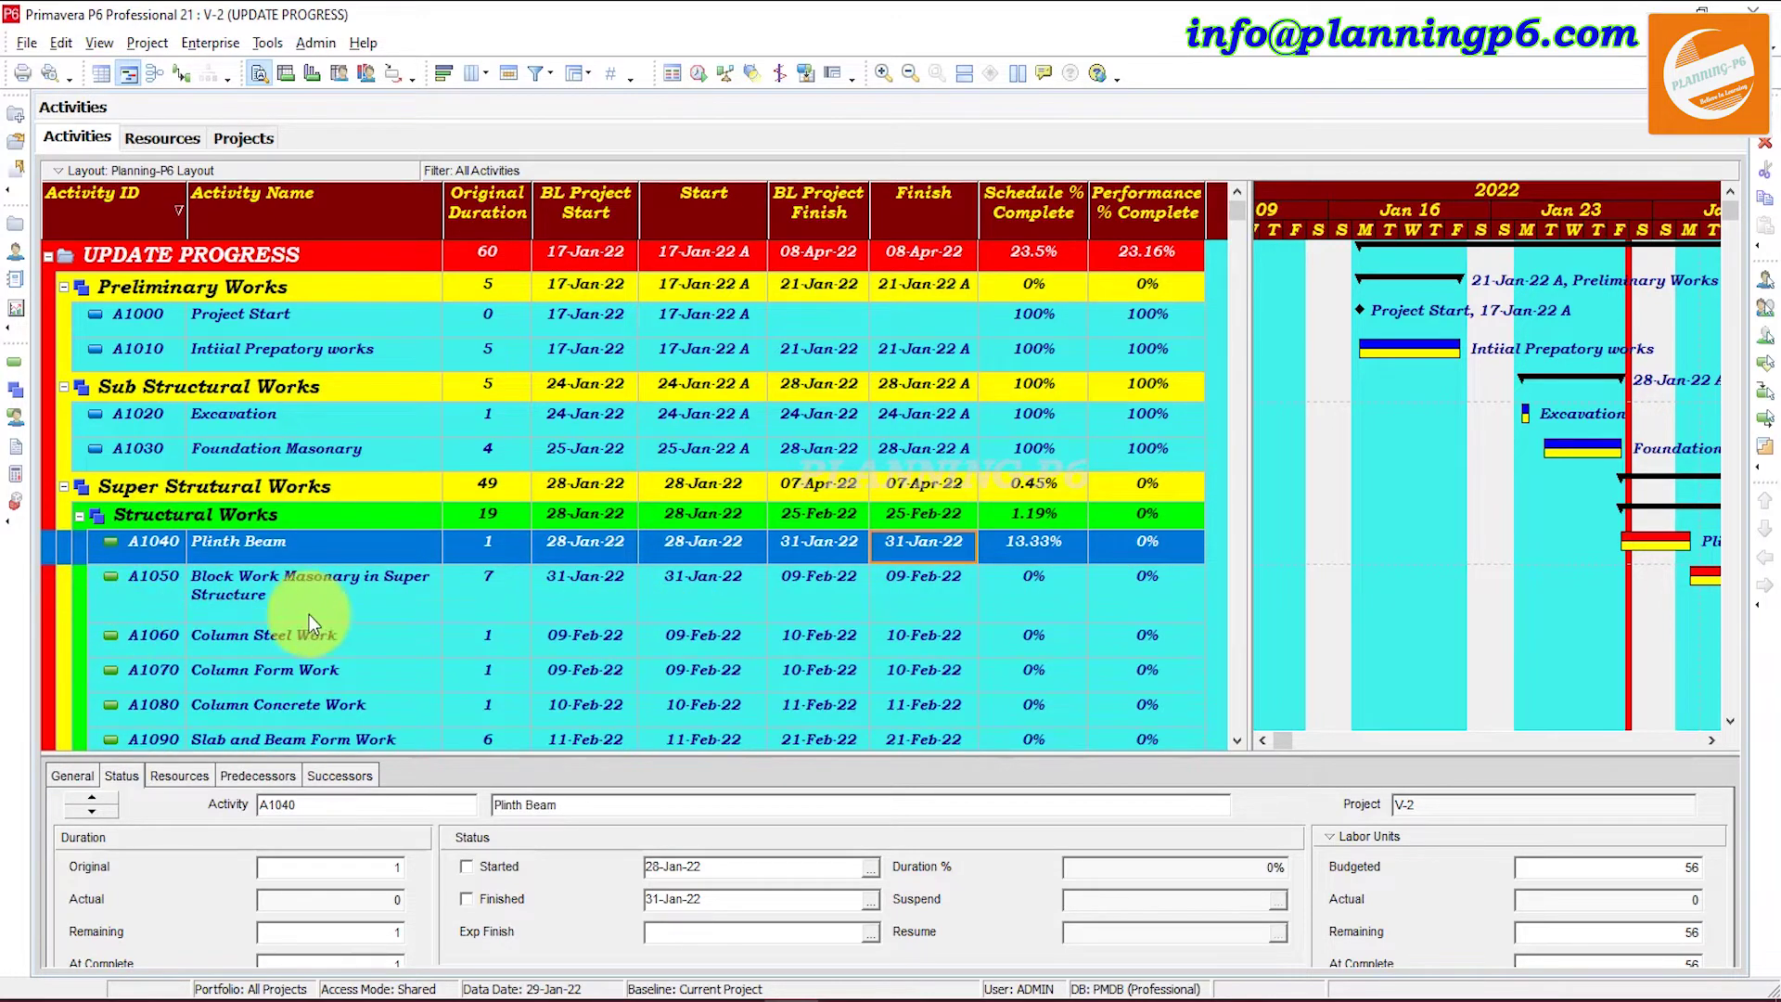
left_click(315, 547)
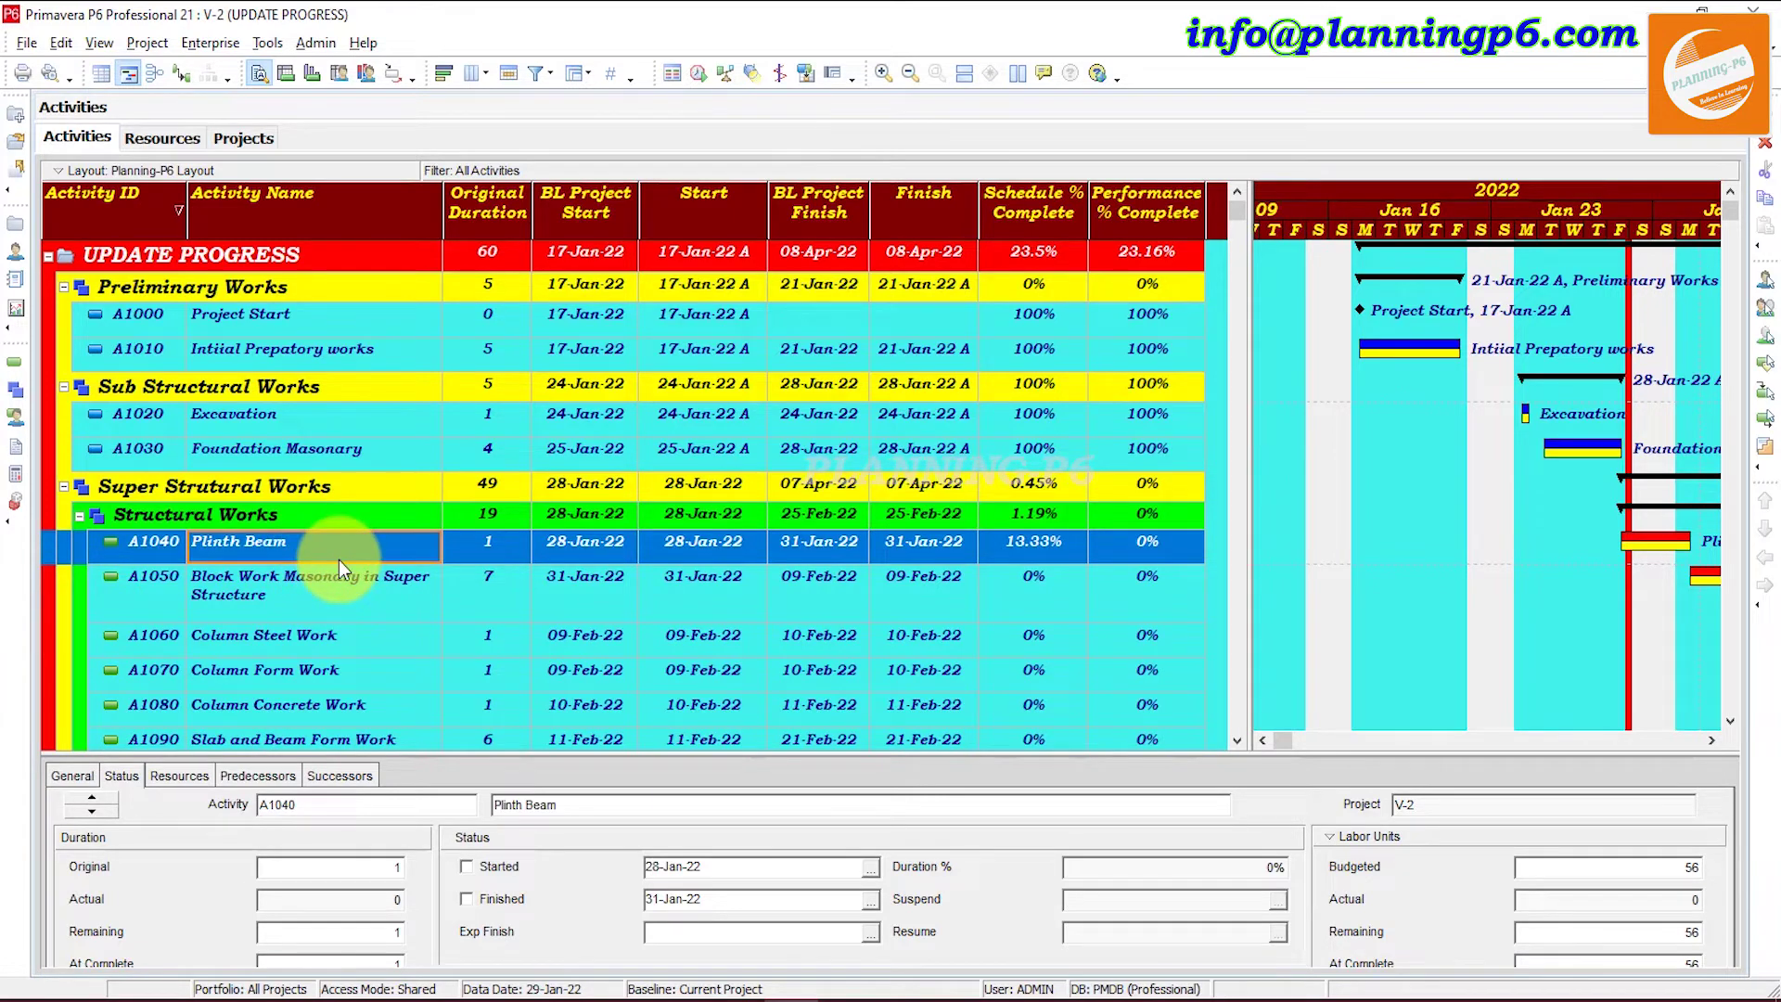
key("shift+Down")
key("shift+Down")
key("shift+Down")
key("shift+Down")
key("shift+Down")
scroll(815, 415, "down", 2)
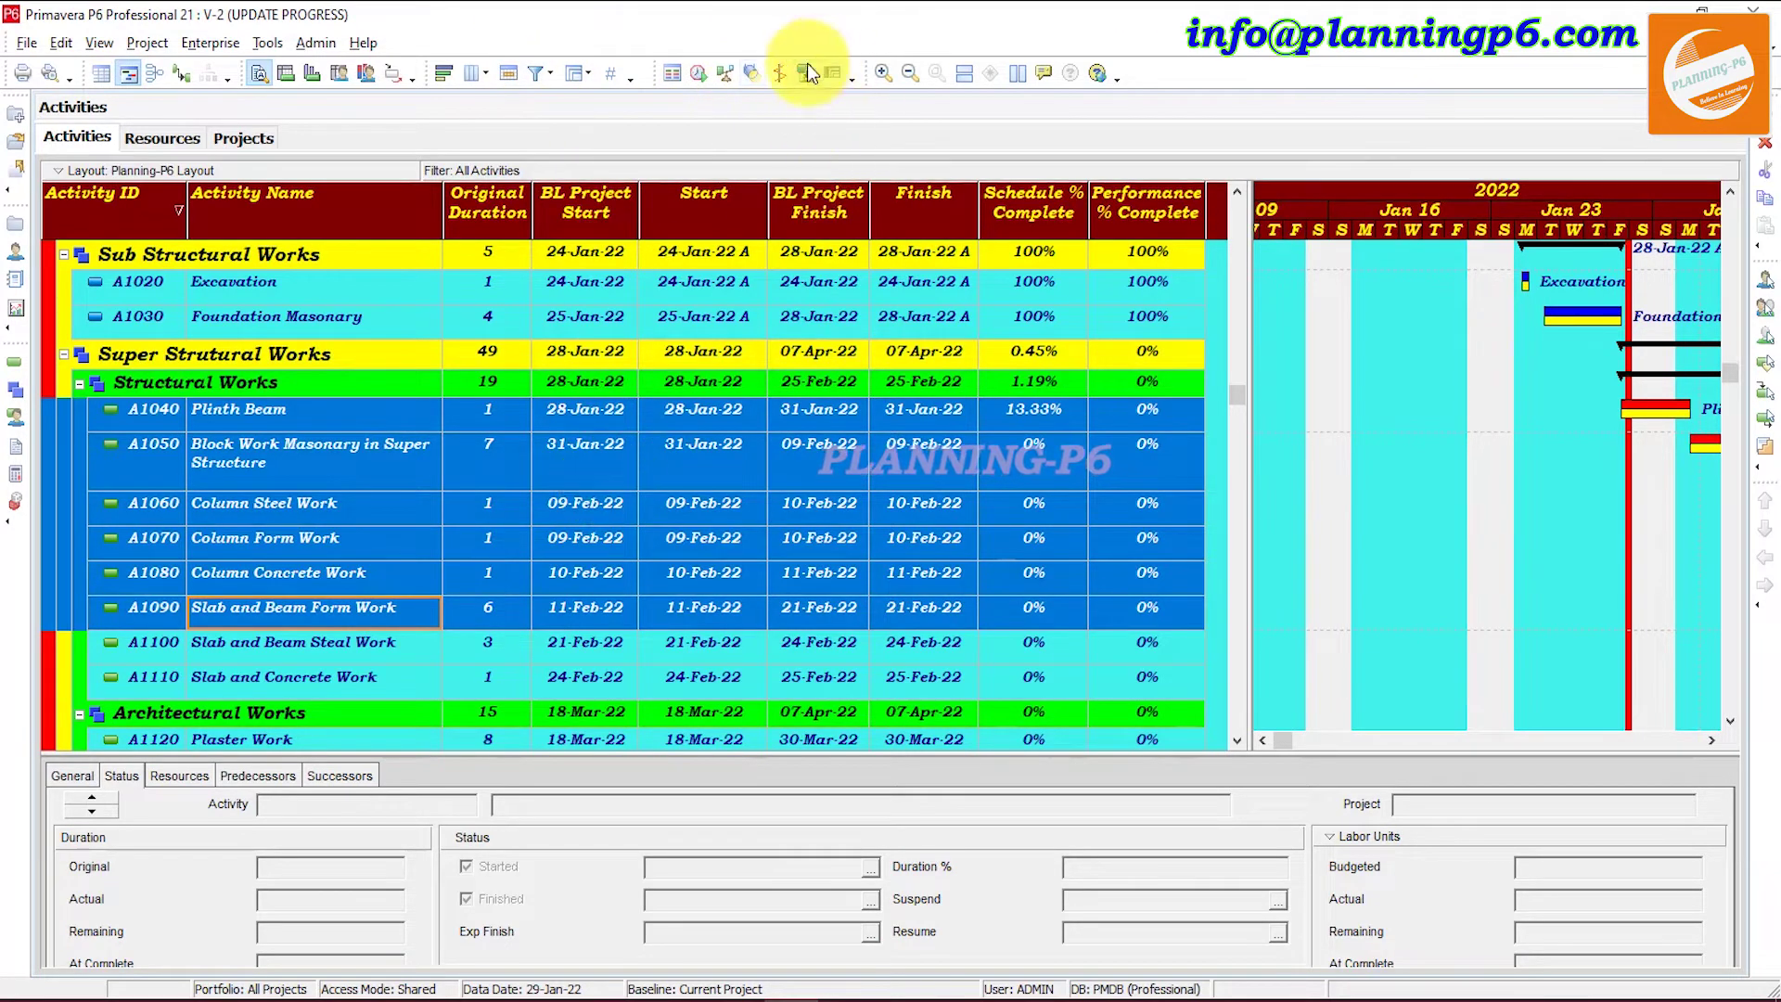
left_click(752, 74)
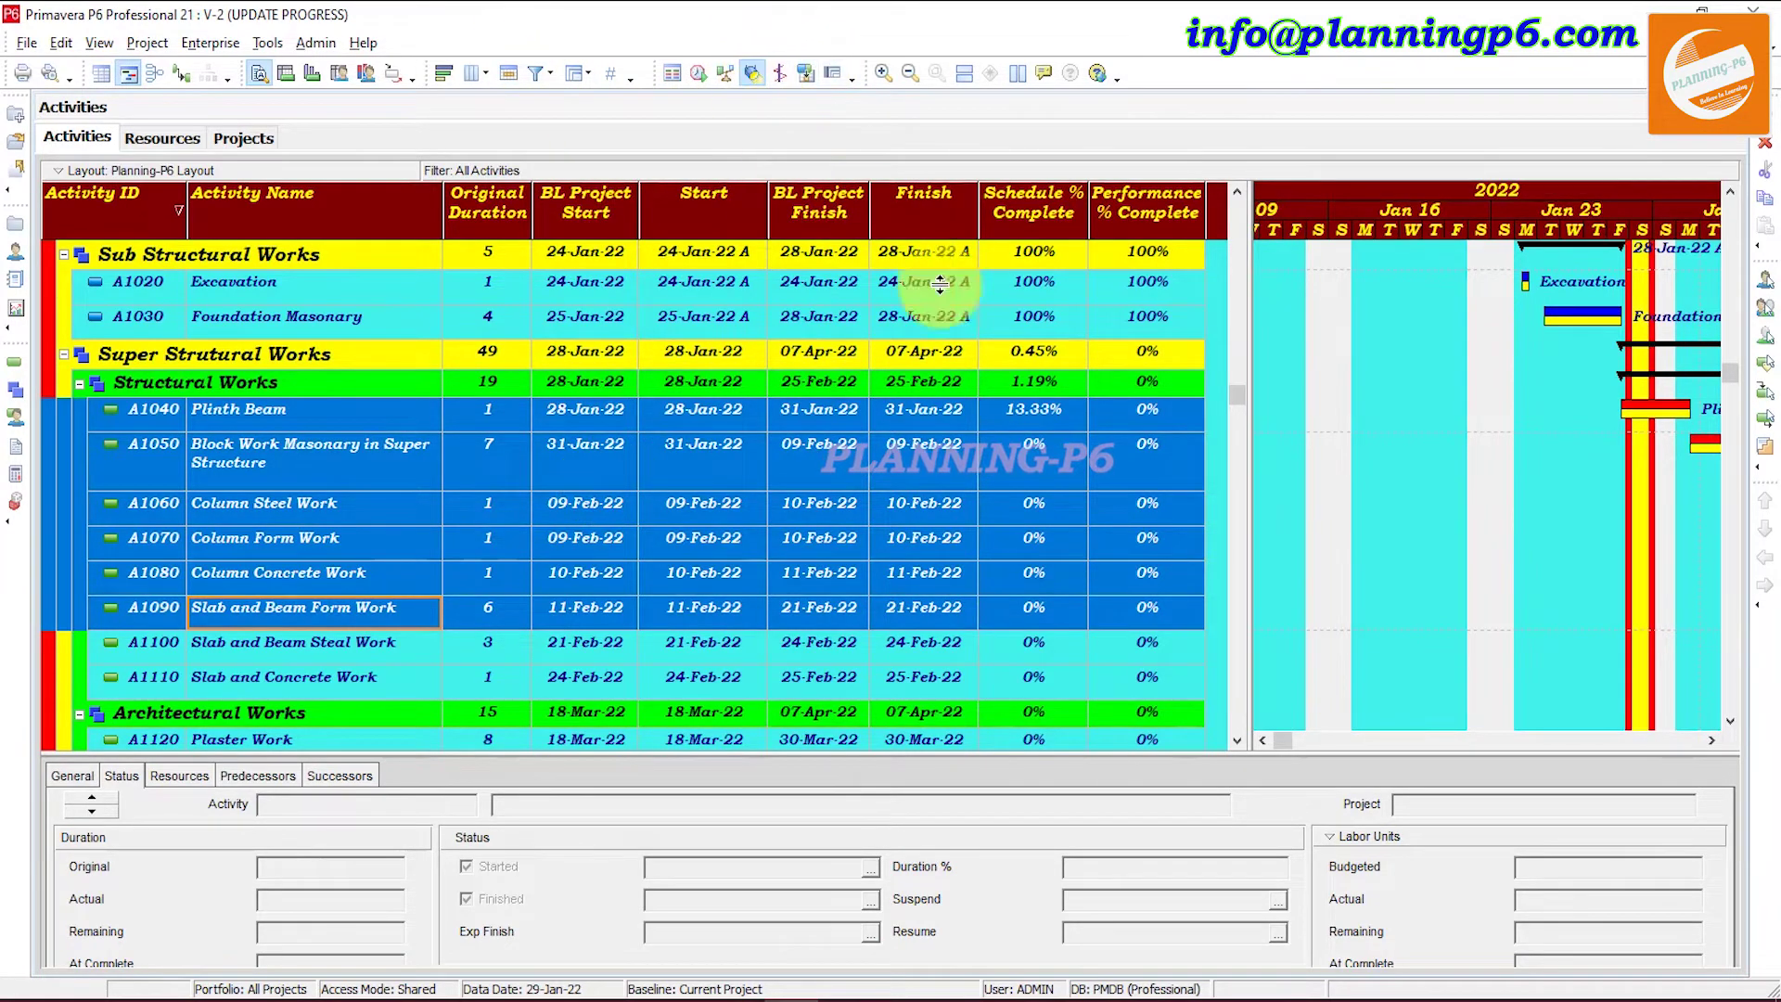
- Select activities A1050 through A1090 and show the Tools progress commands
left_click(744, 679)
left_click(593, 445)
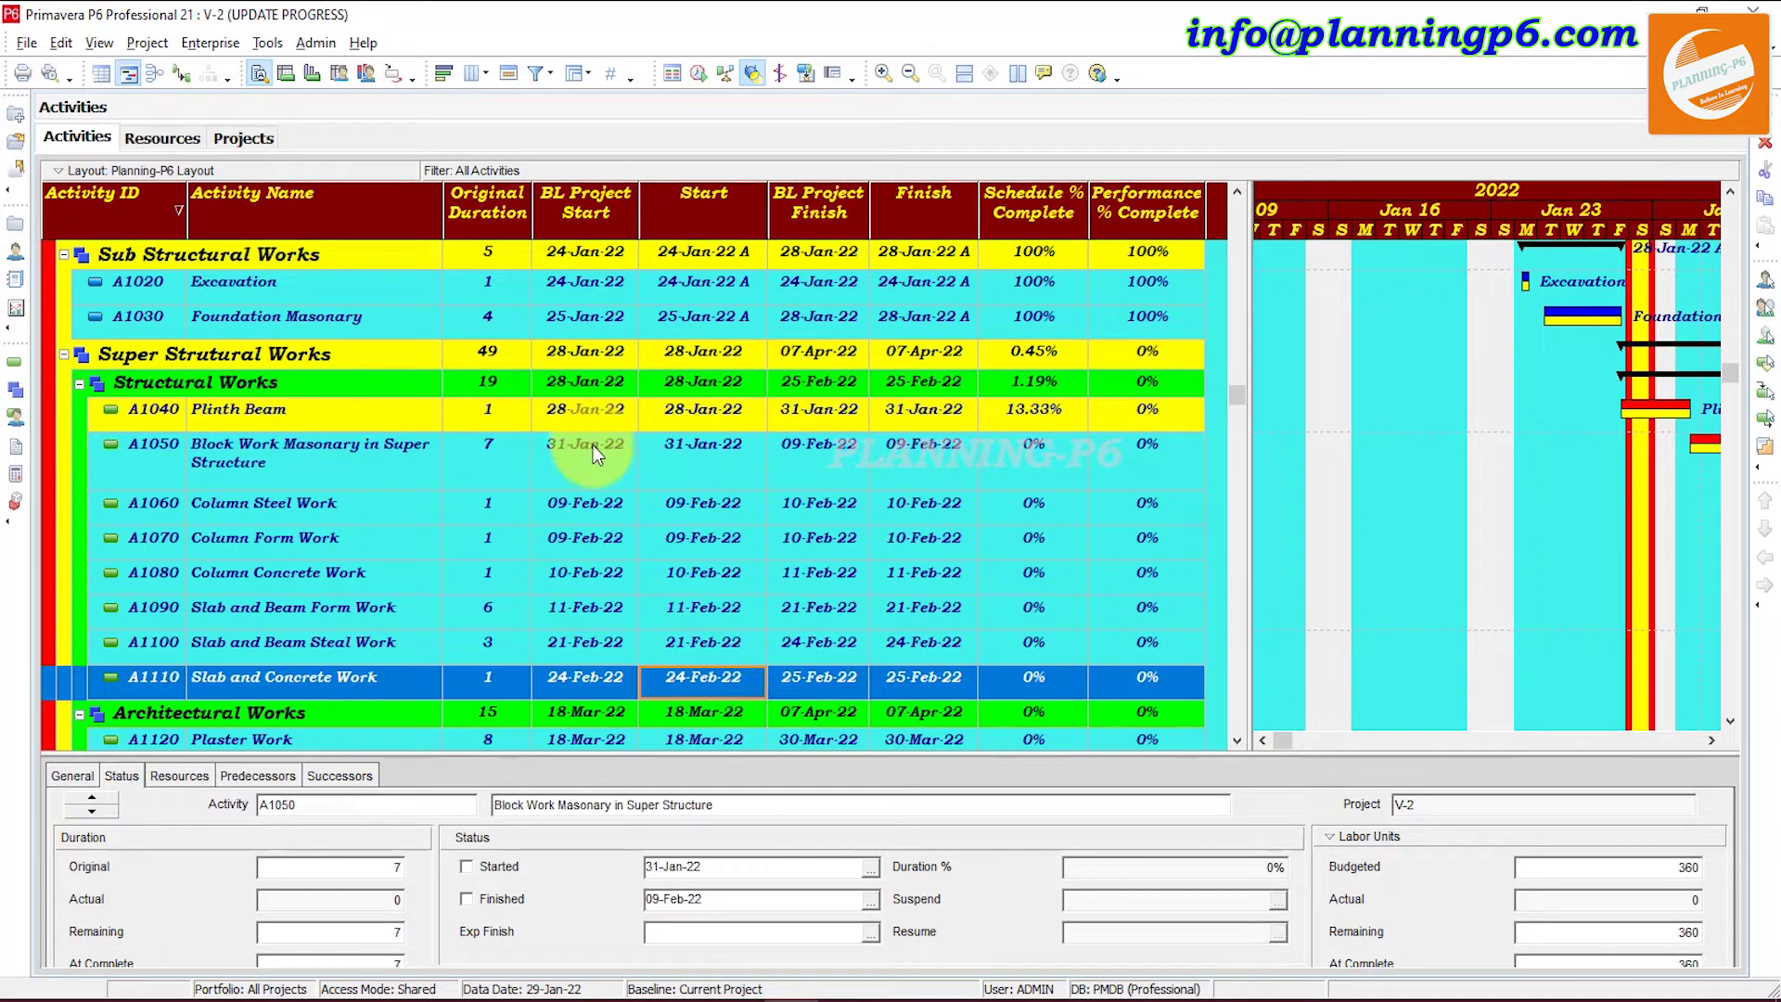
key("shift+Down")
key("shift+Down")
key("shift+Down")
key("shift+Down")
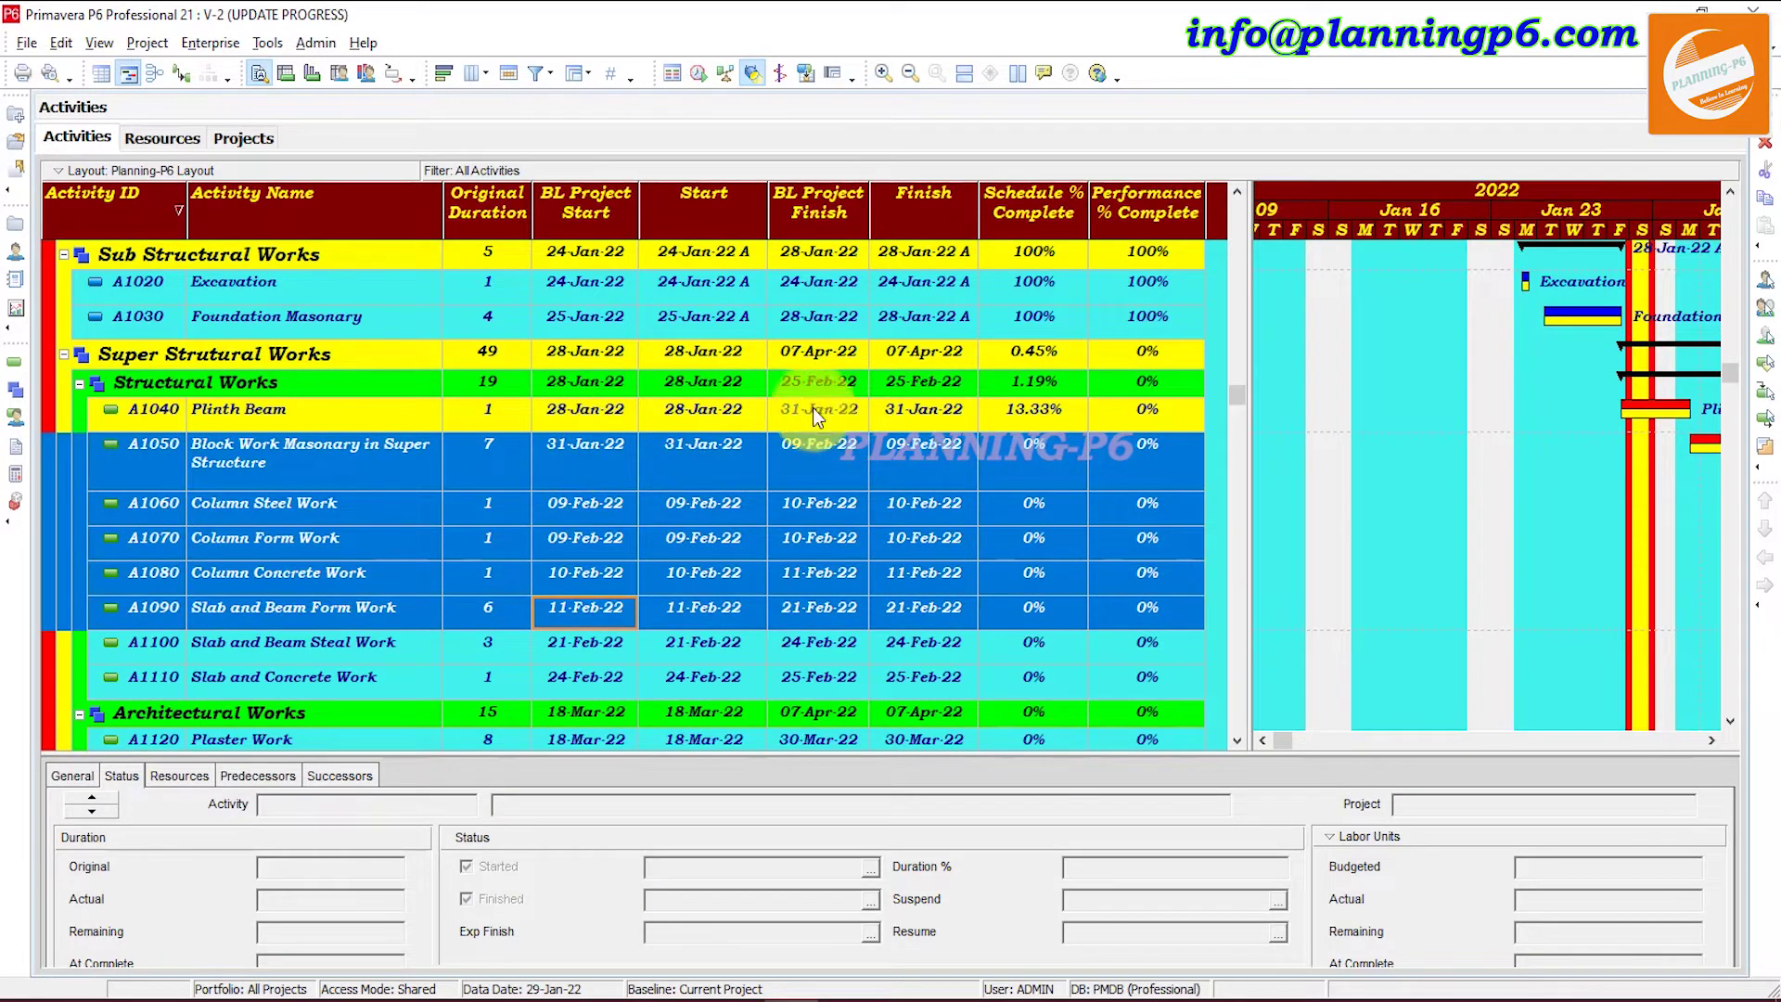
left_click(265, 42)
mouse_move(316, 43)
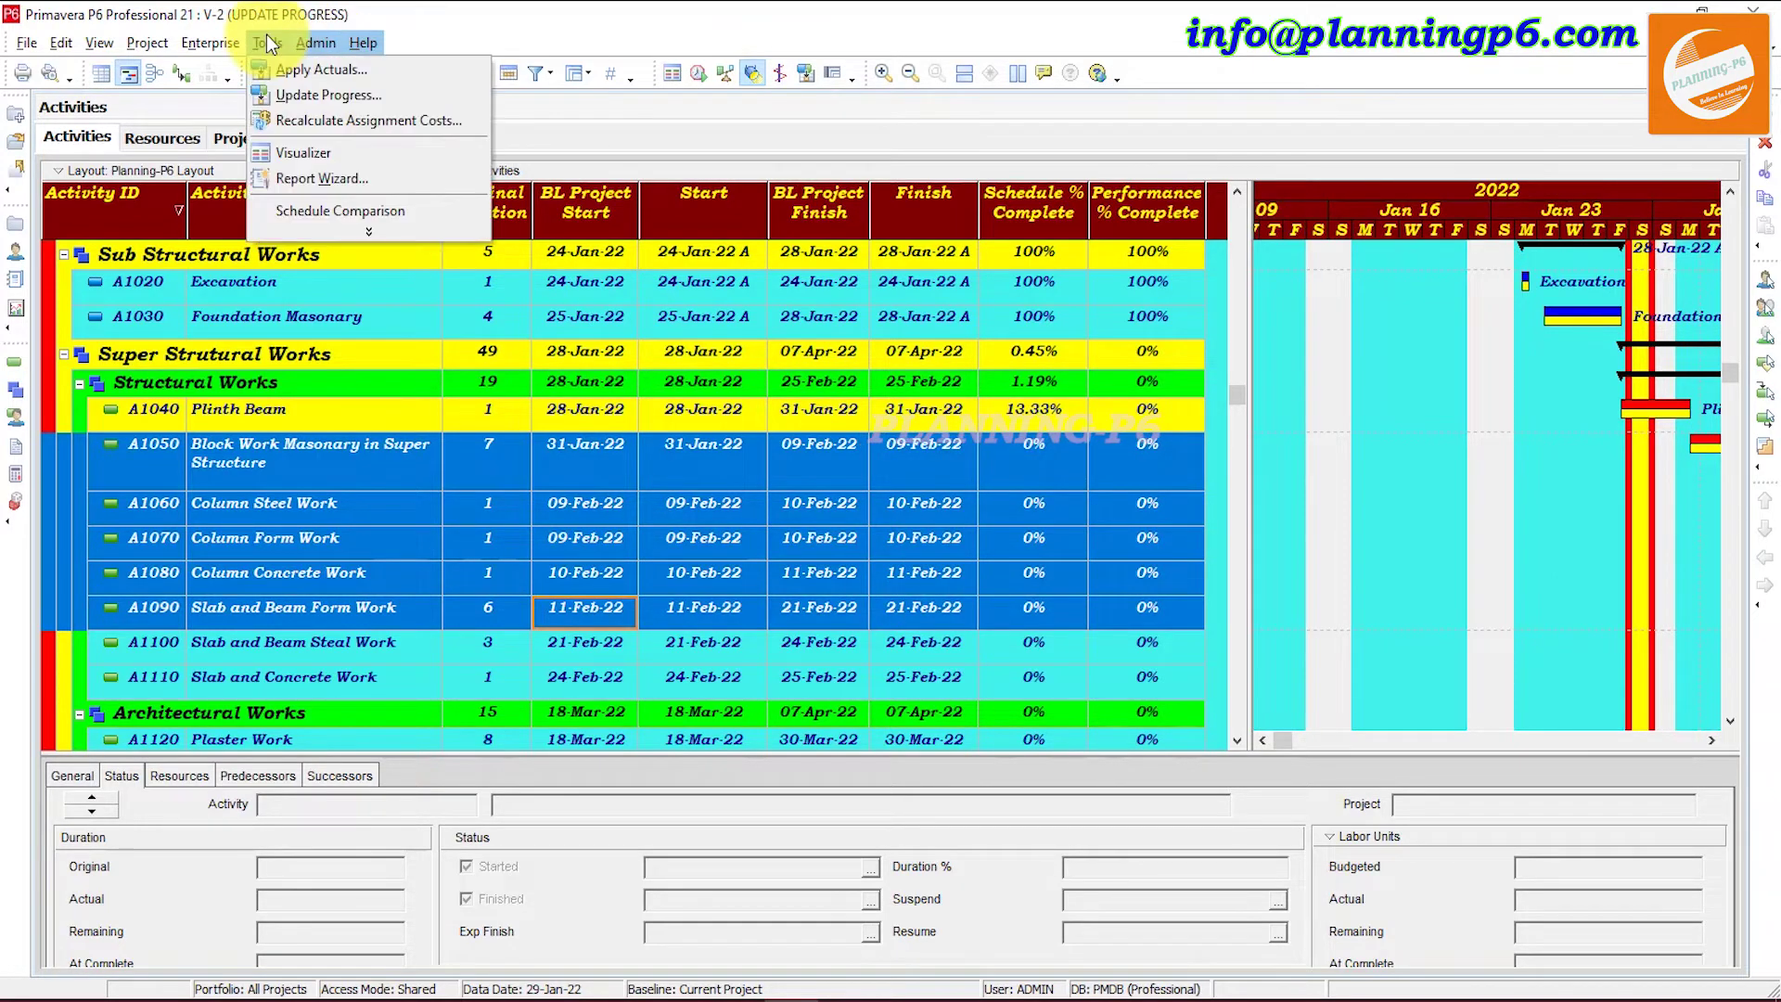
- Update progress of A1050–A1090 to new data date 22-Feb-22
left_click(283, 100)
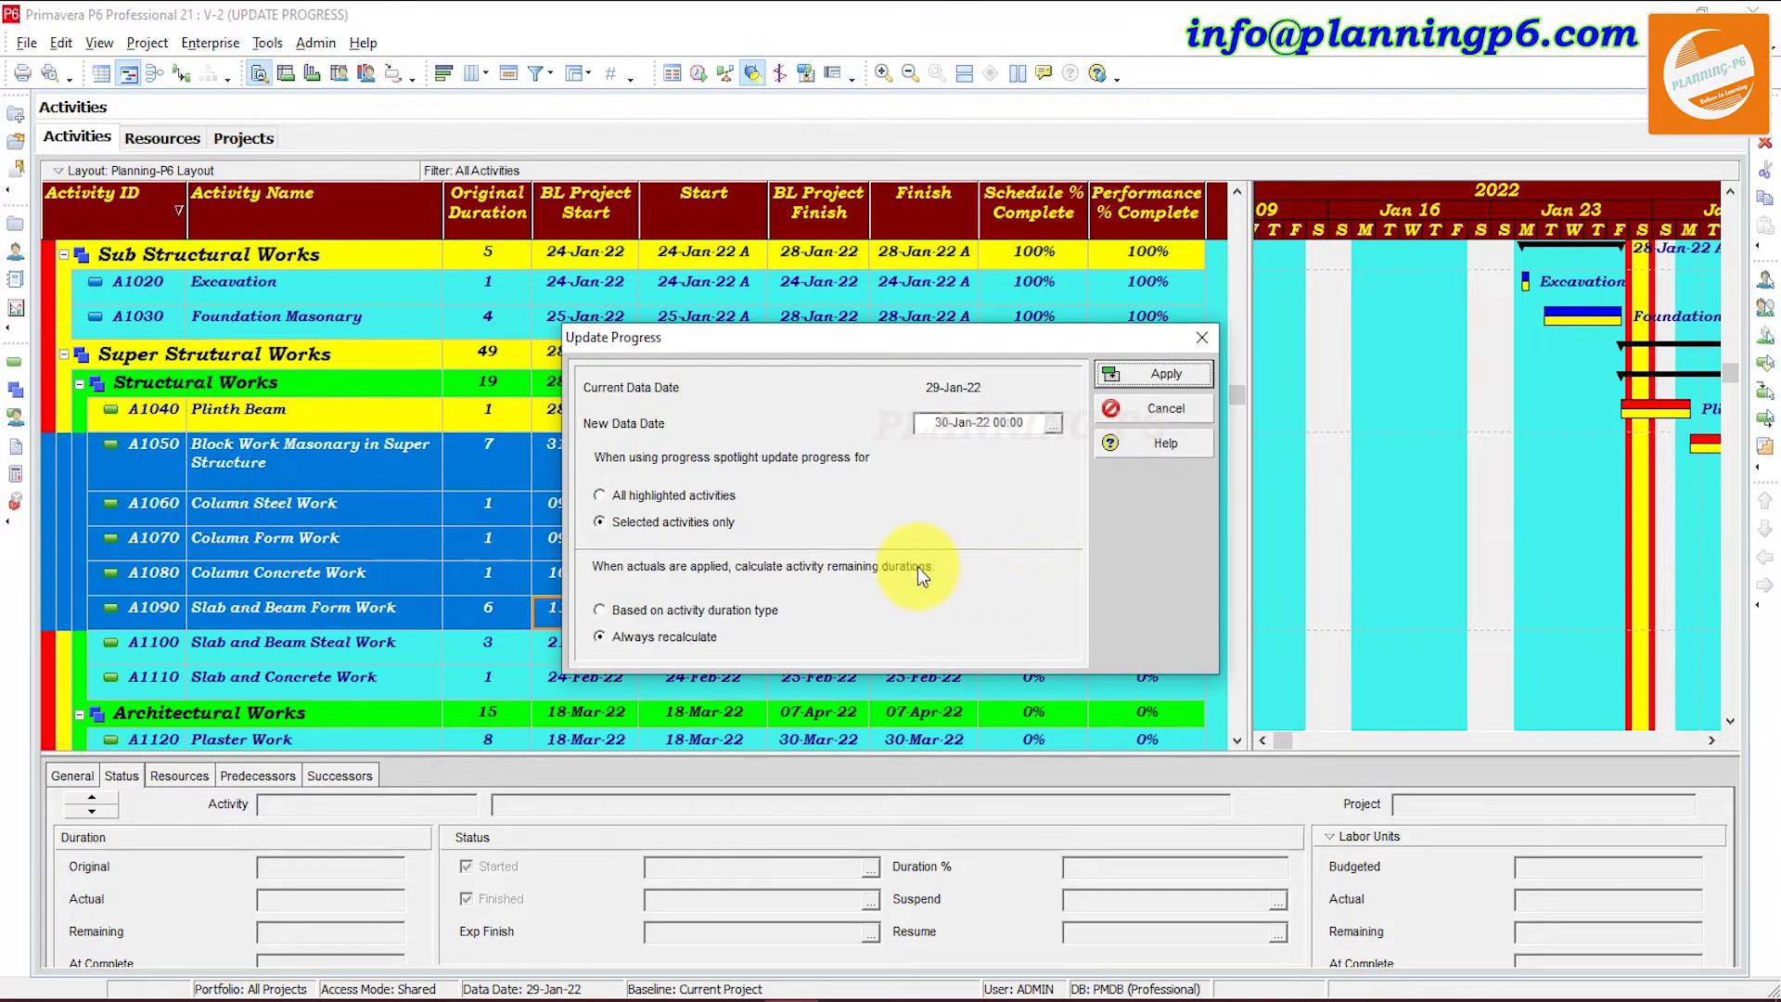
left_click(1052, 426)
left_click(1191, 465)
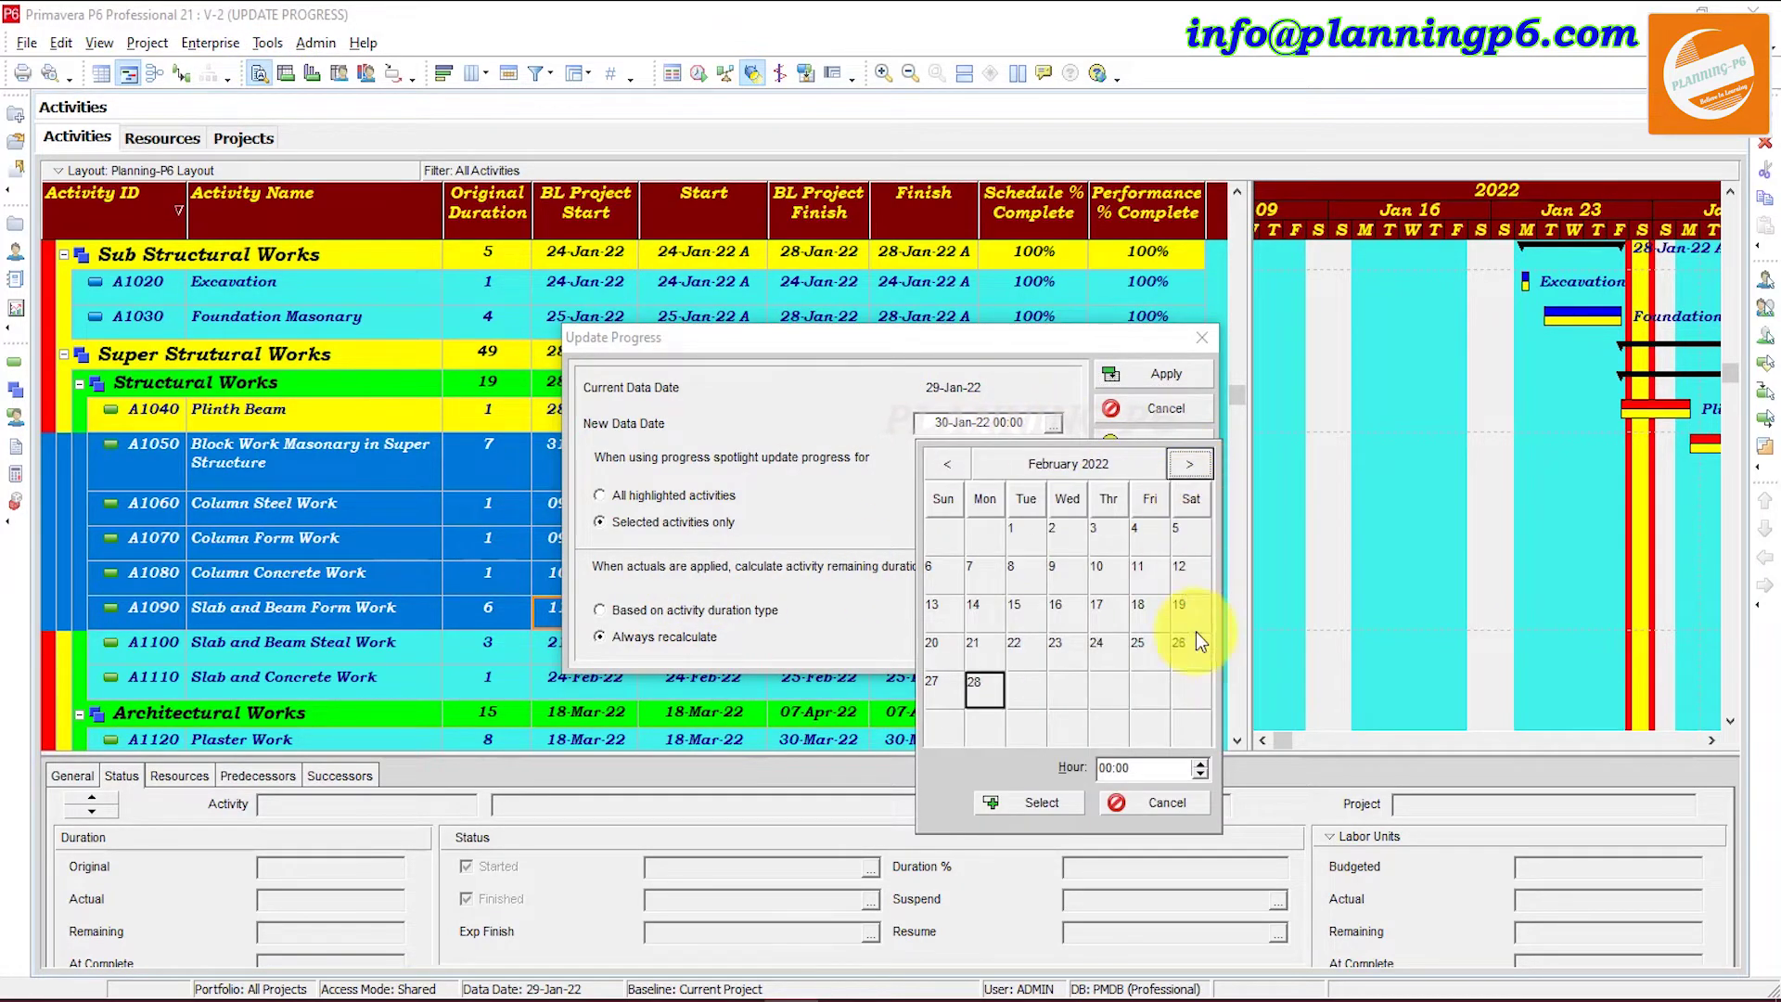
left_click(1016, 640)
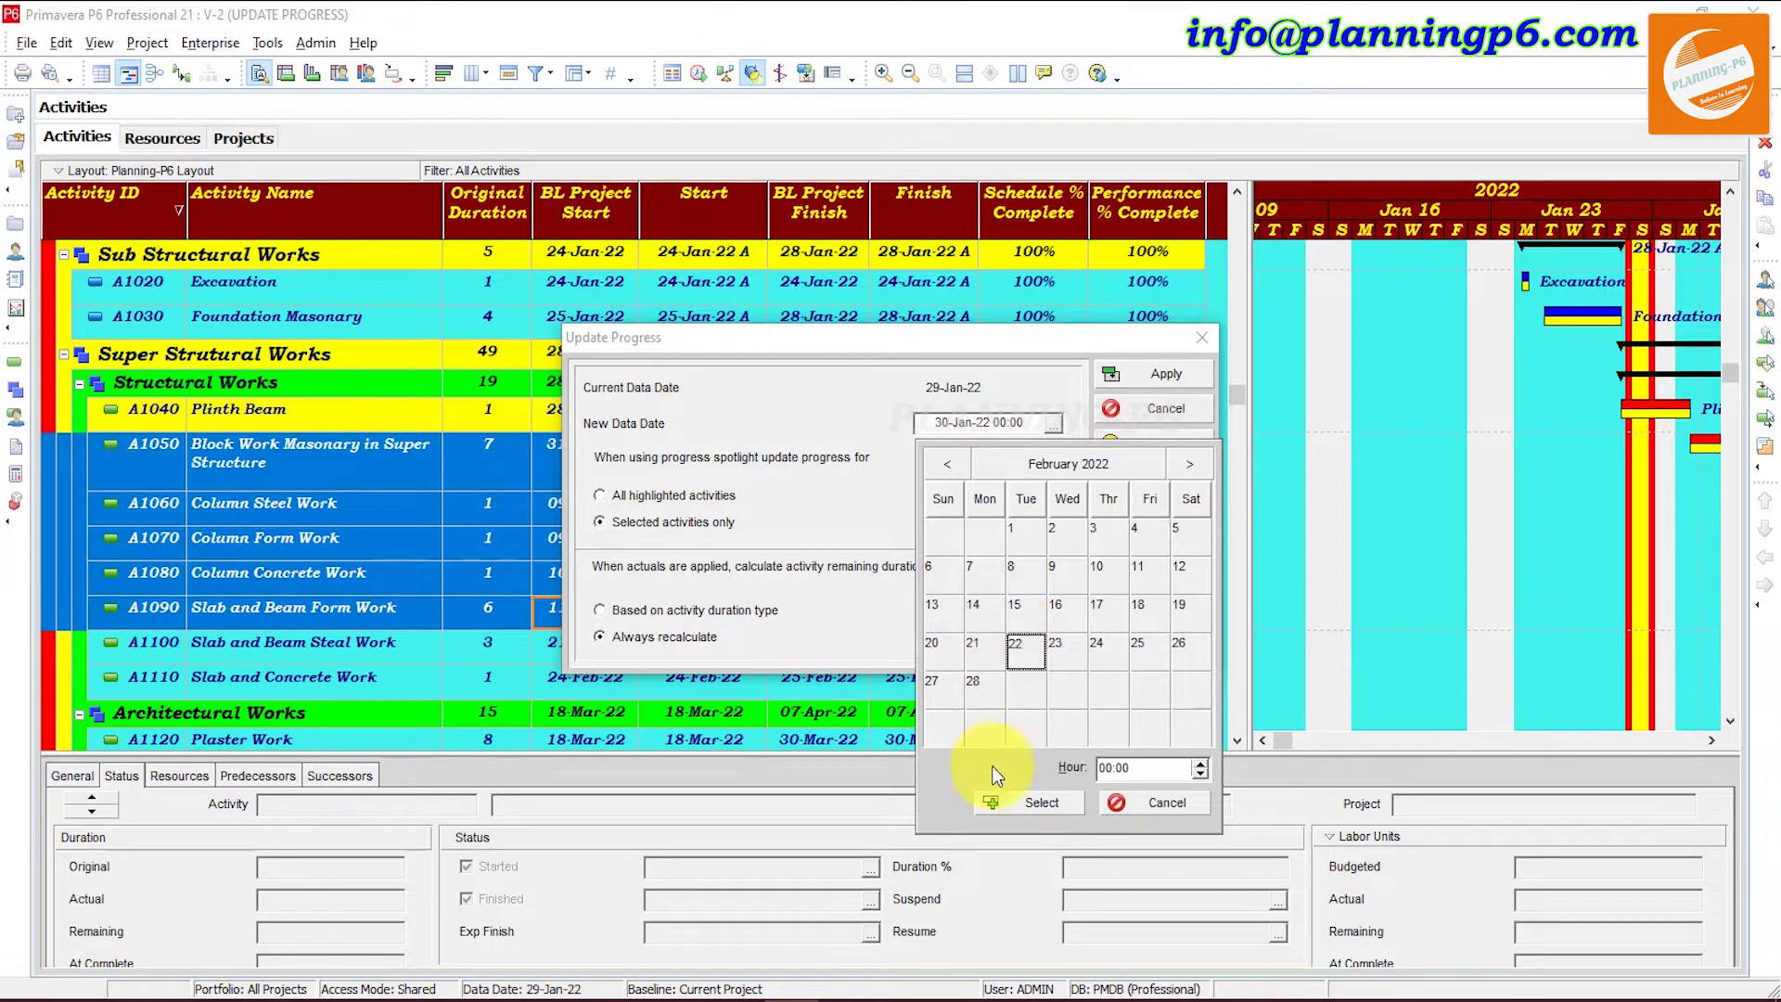
left_click(999, 813)
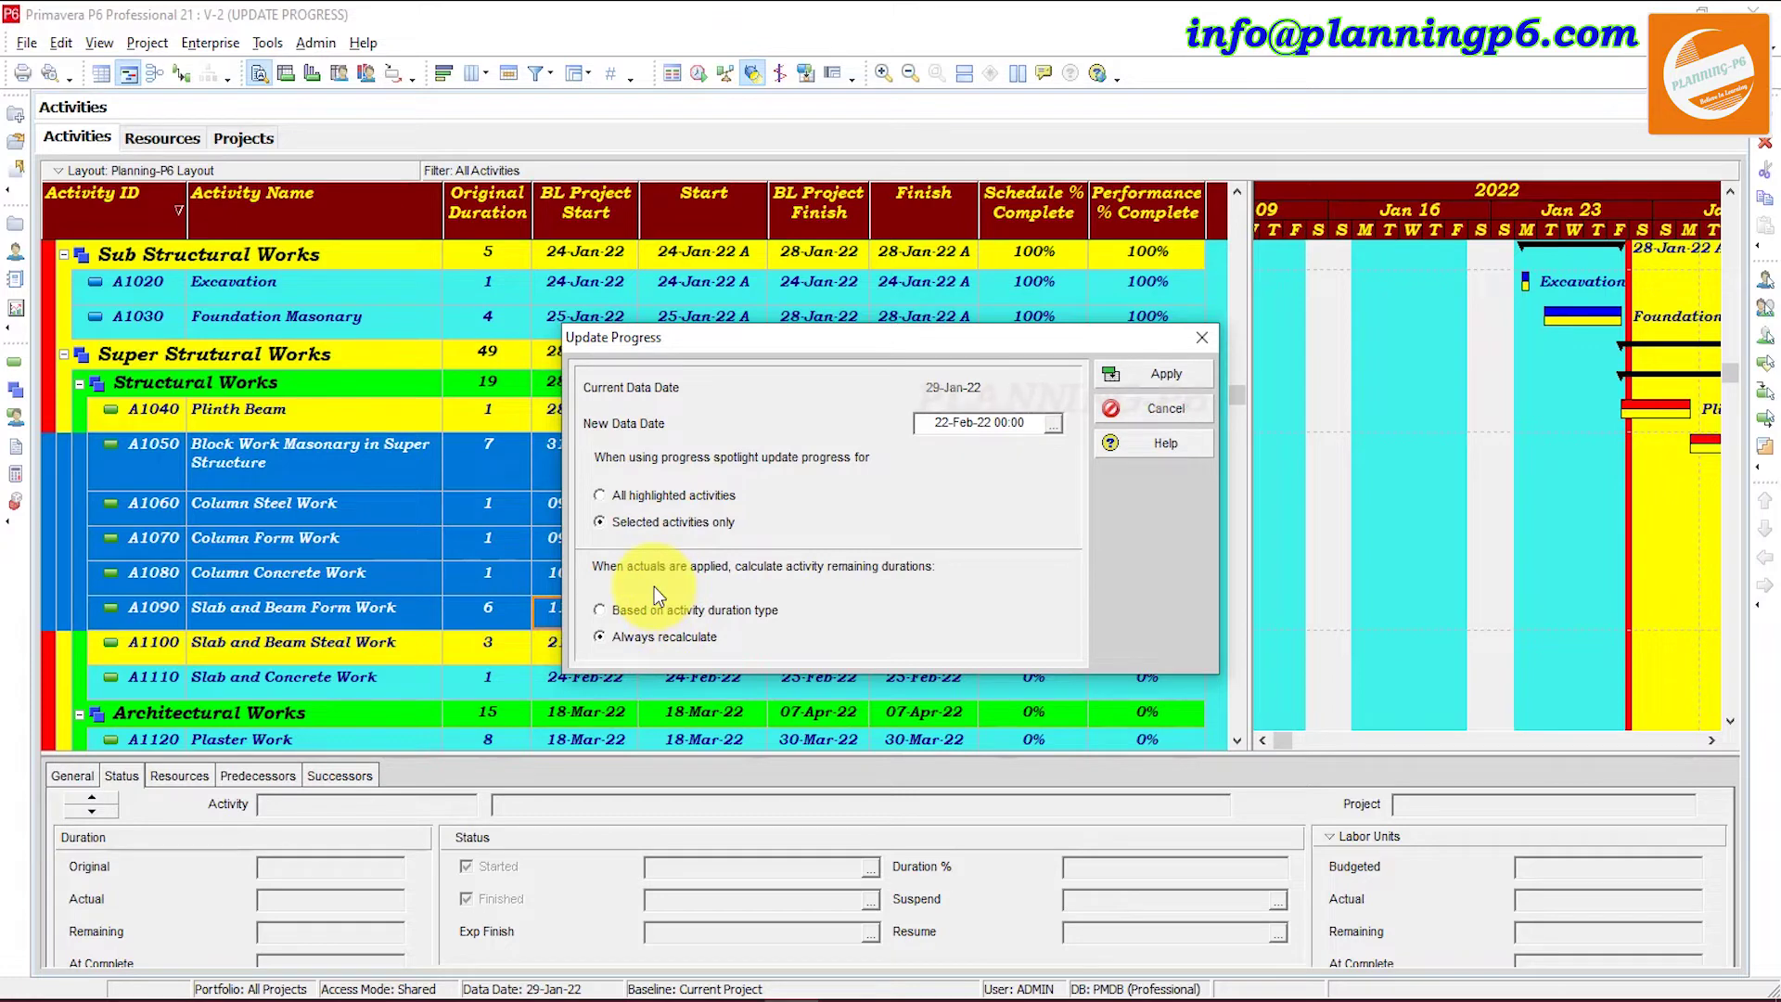
left_click(1150, 379)
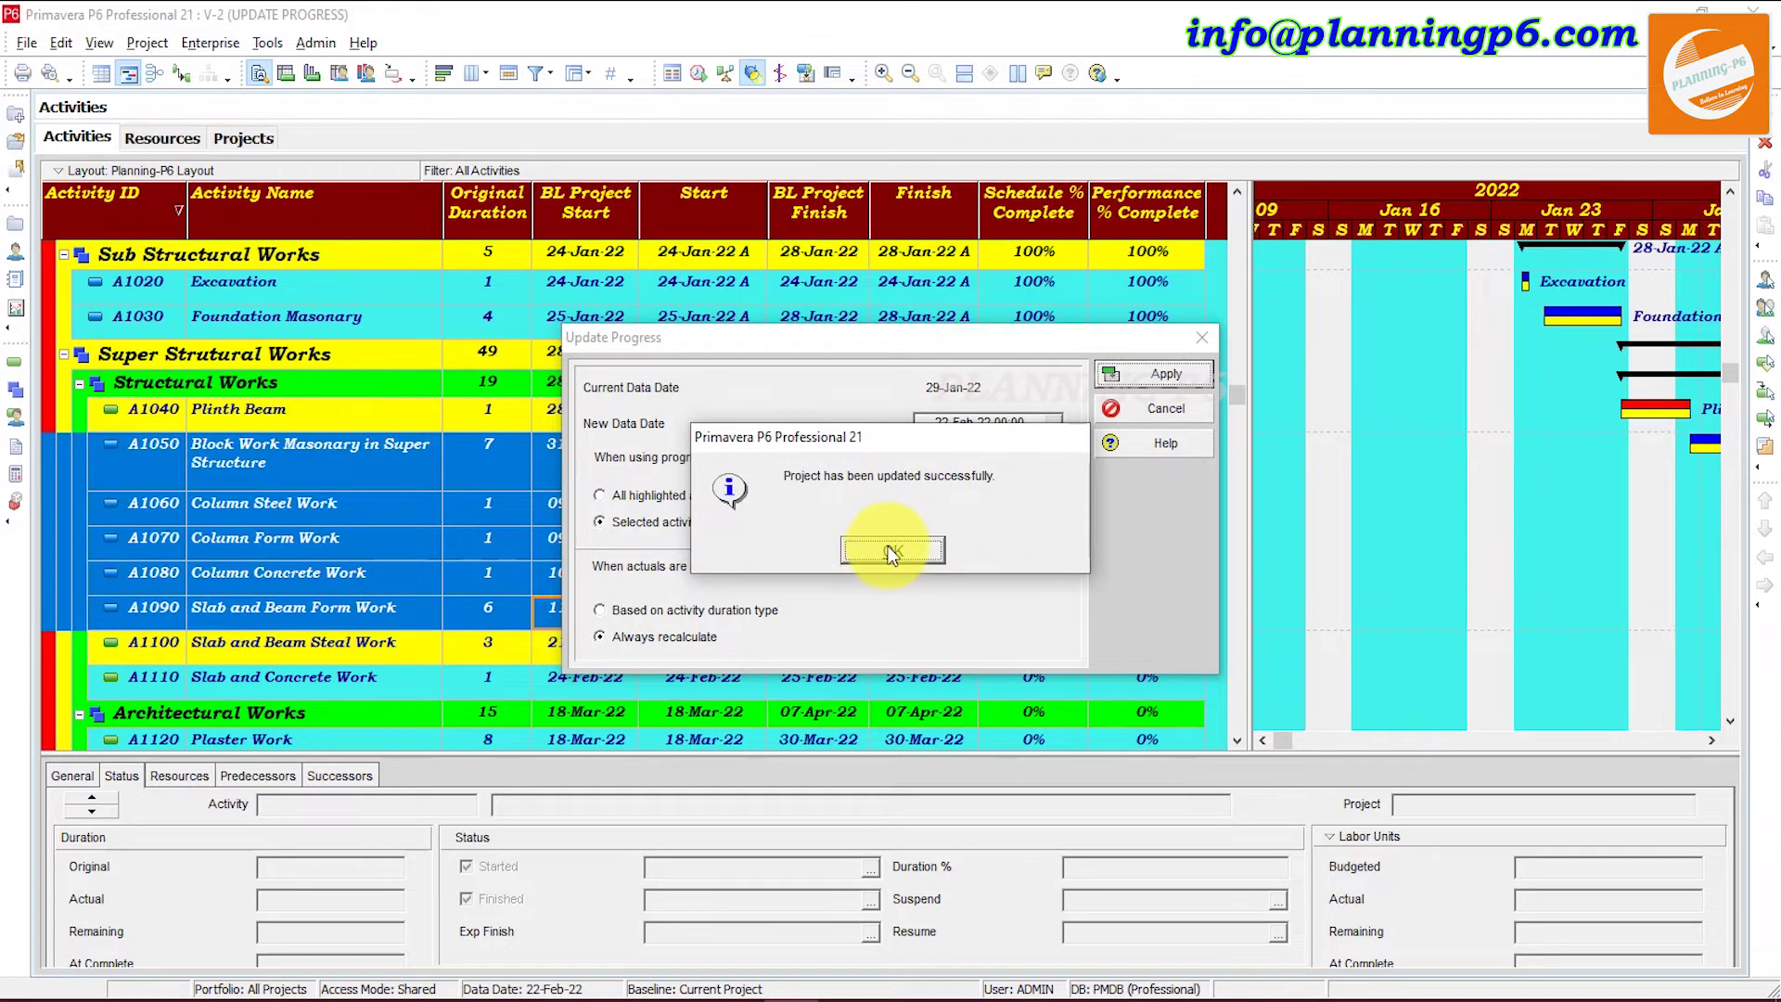
left_click(887, 548)
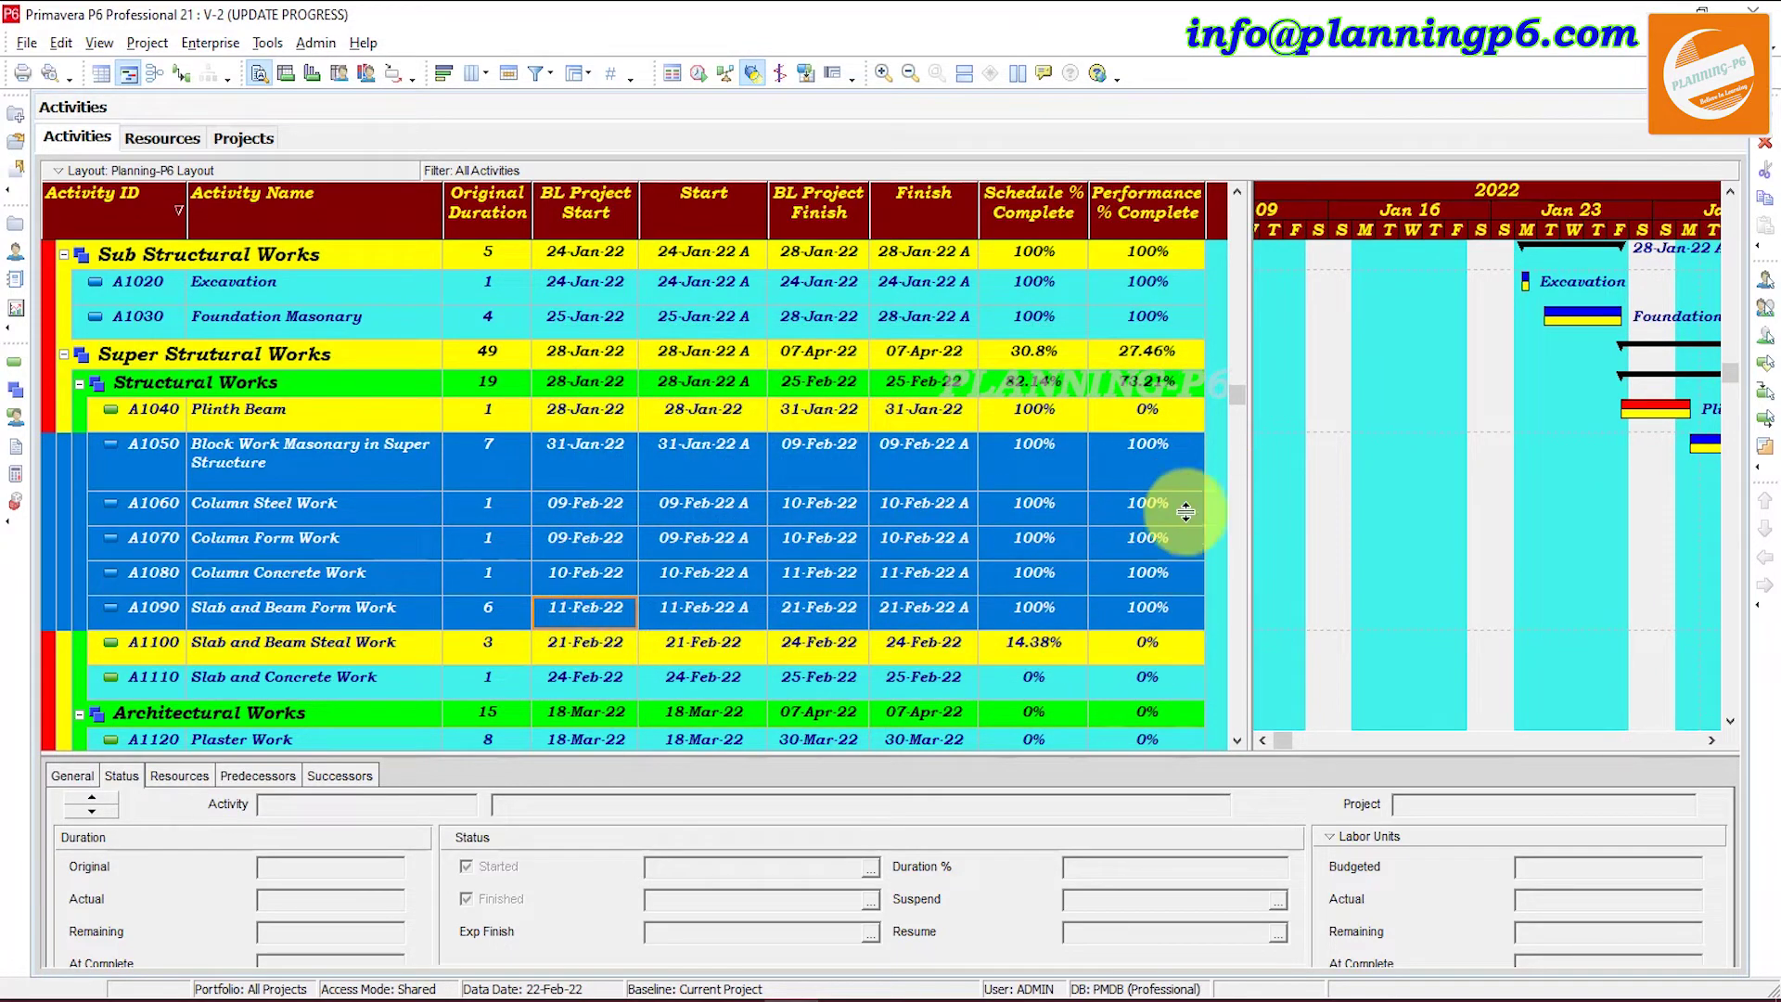
left_click(995, 681)
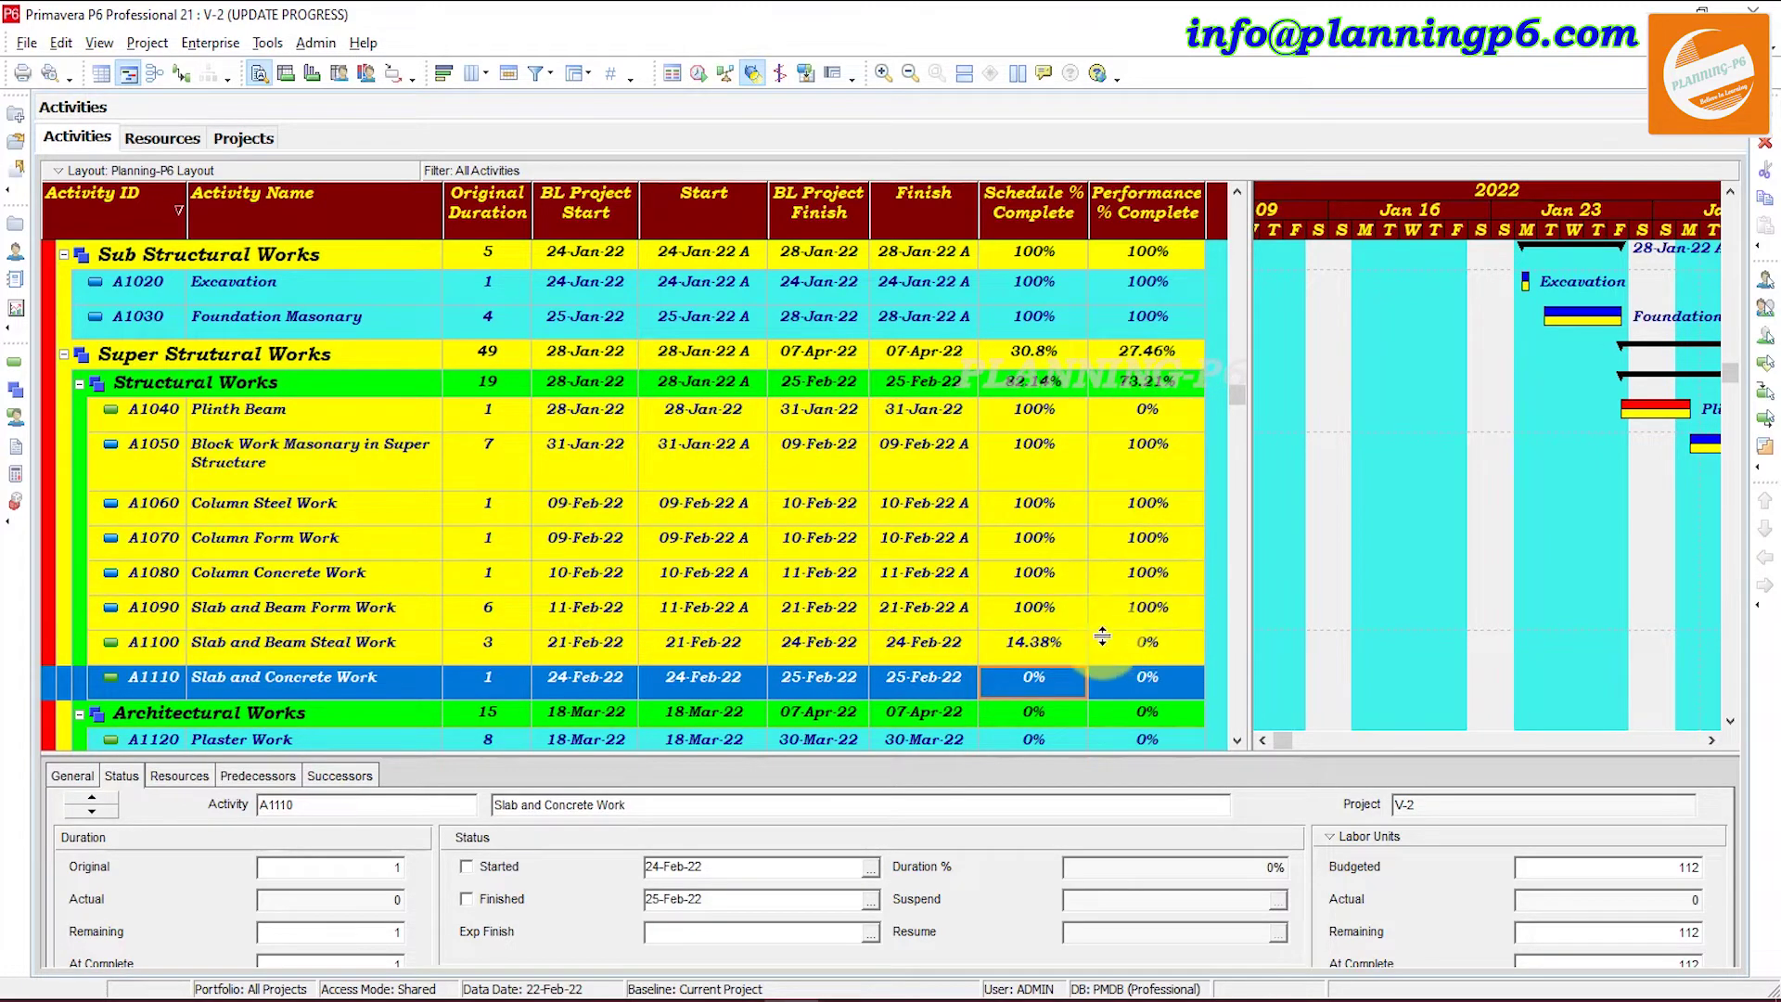
left_click(1039, 651)
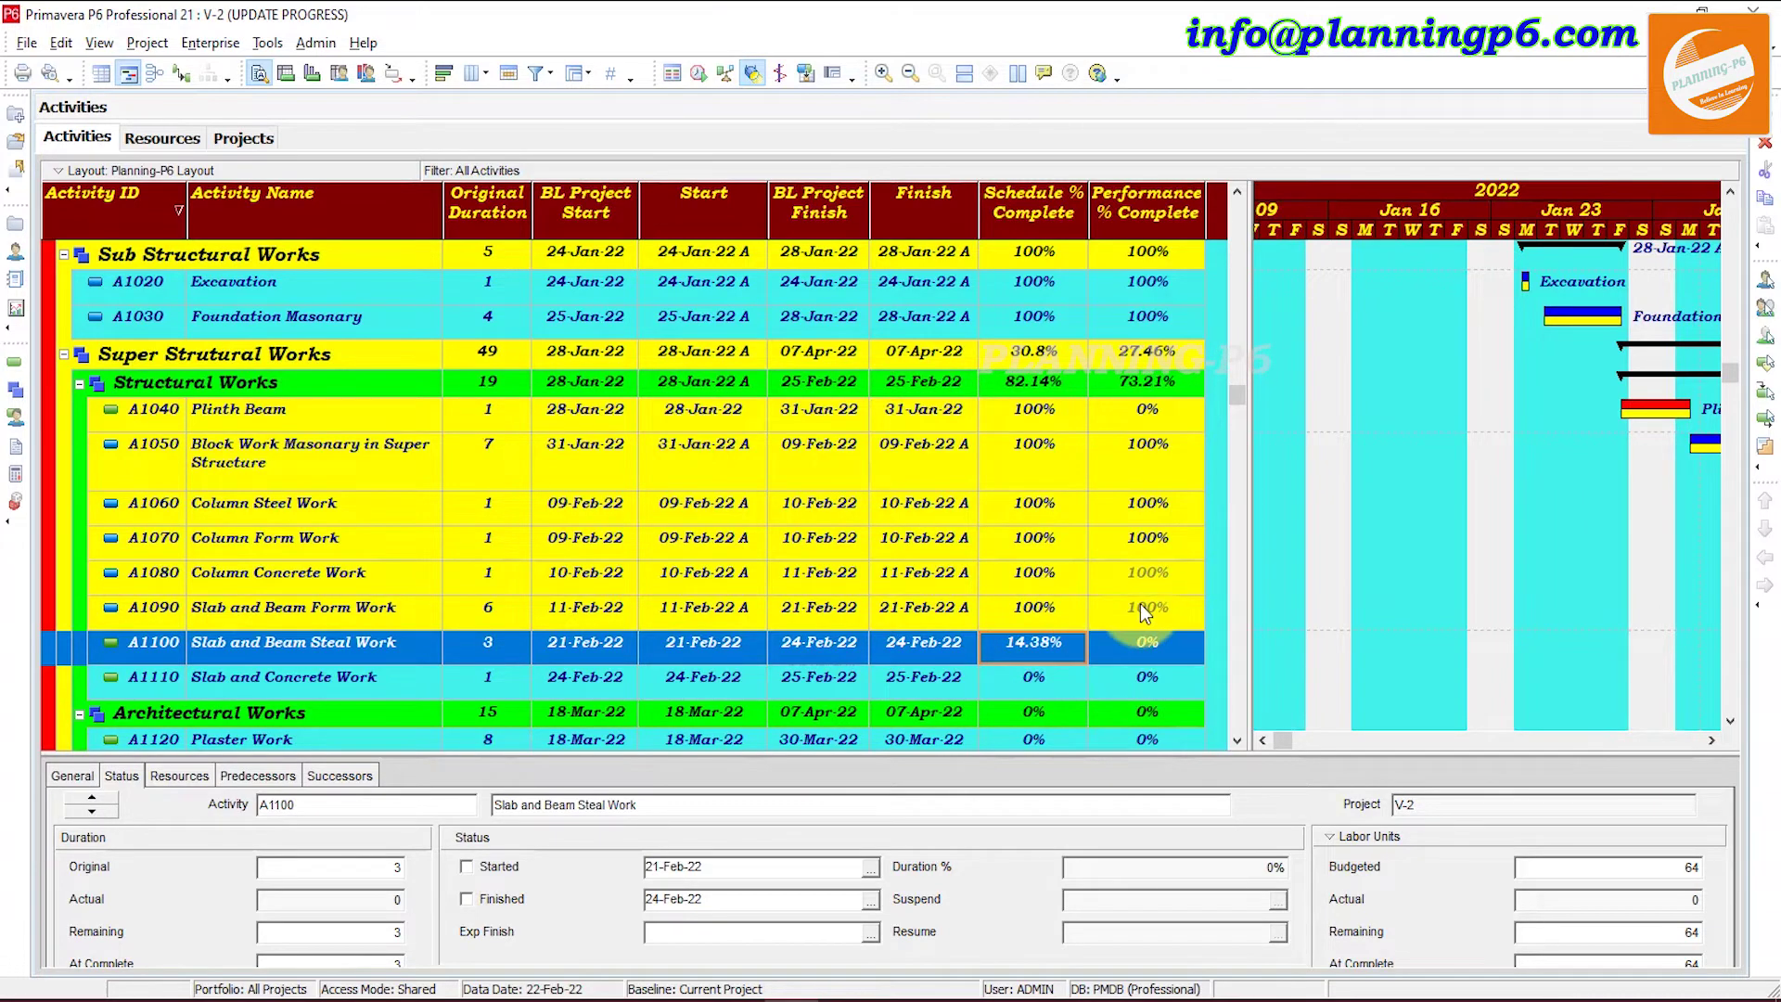
scroll(1141, 598, "up", 2)
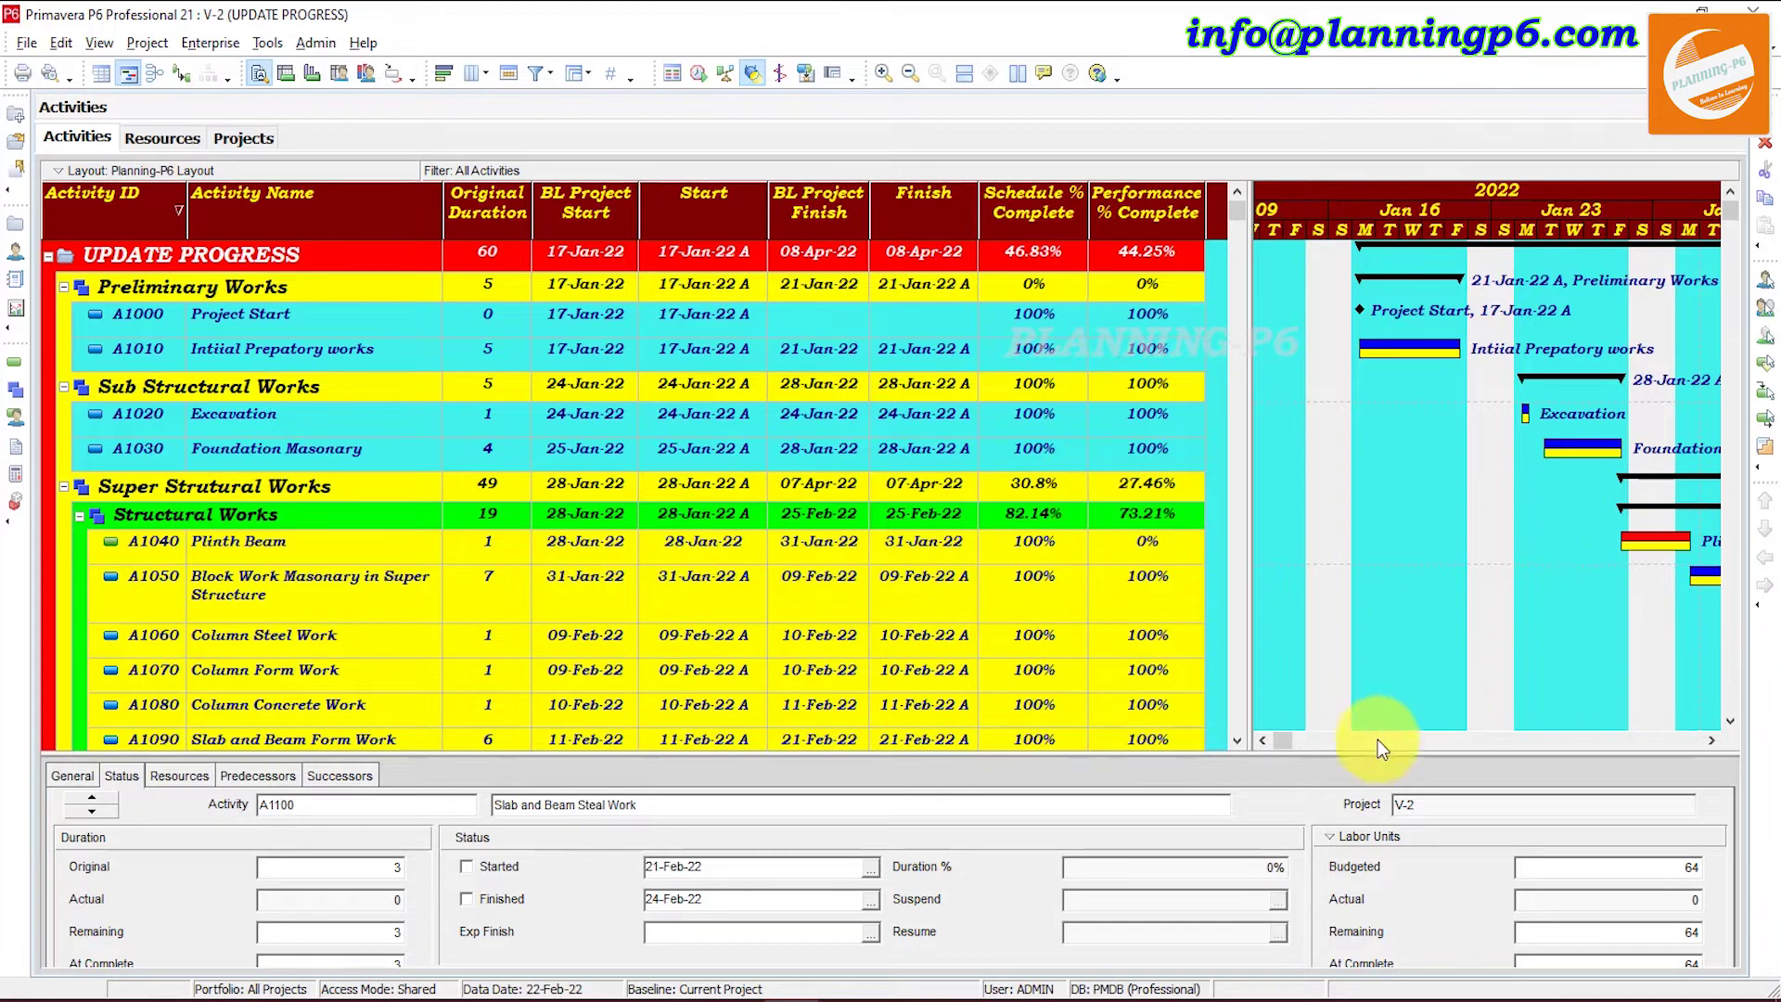
- Advance the Gantt toward February, select A1100 through A1130, and turn on the Progress Spotlight
left_click(1711, 740)
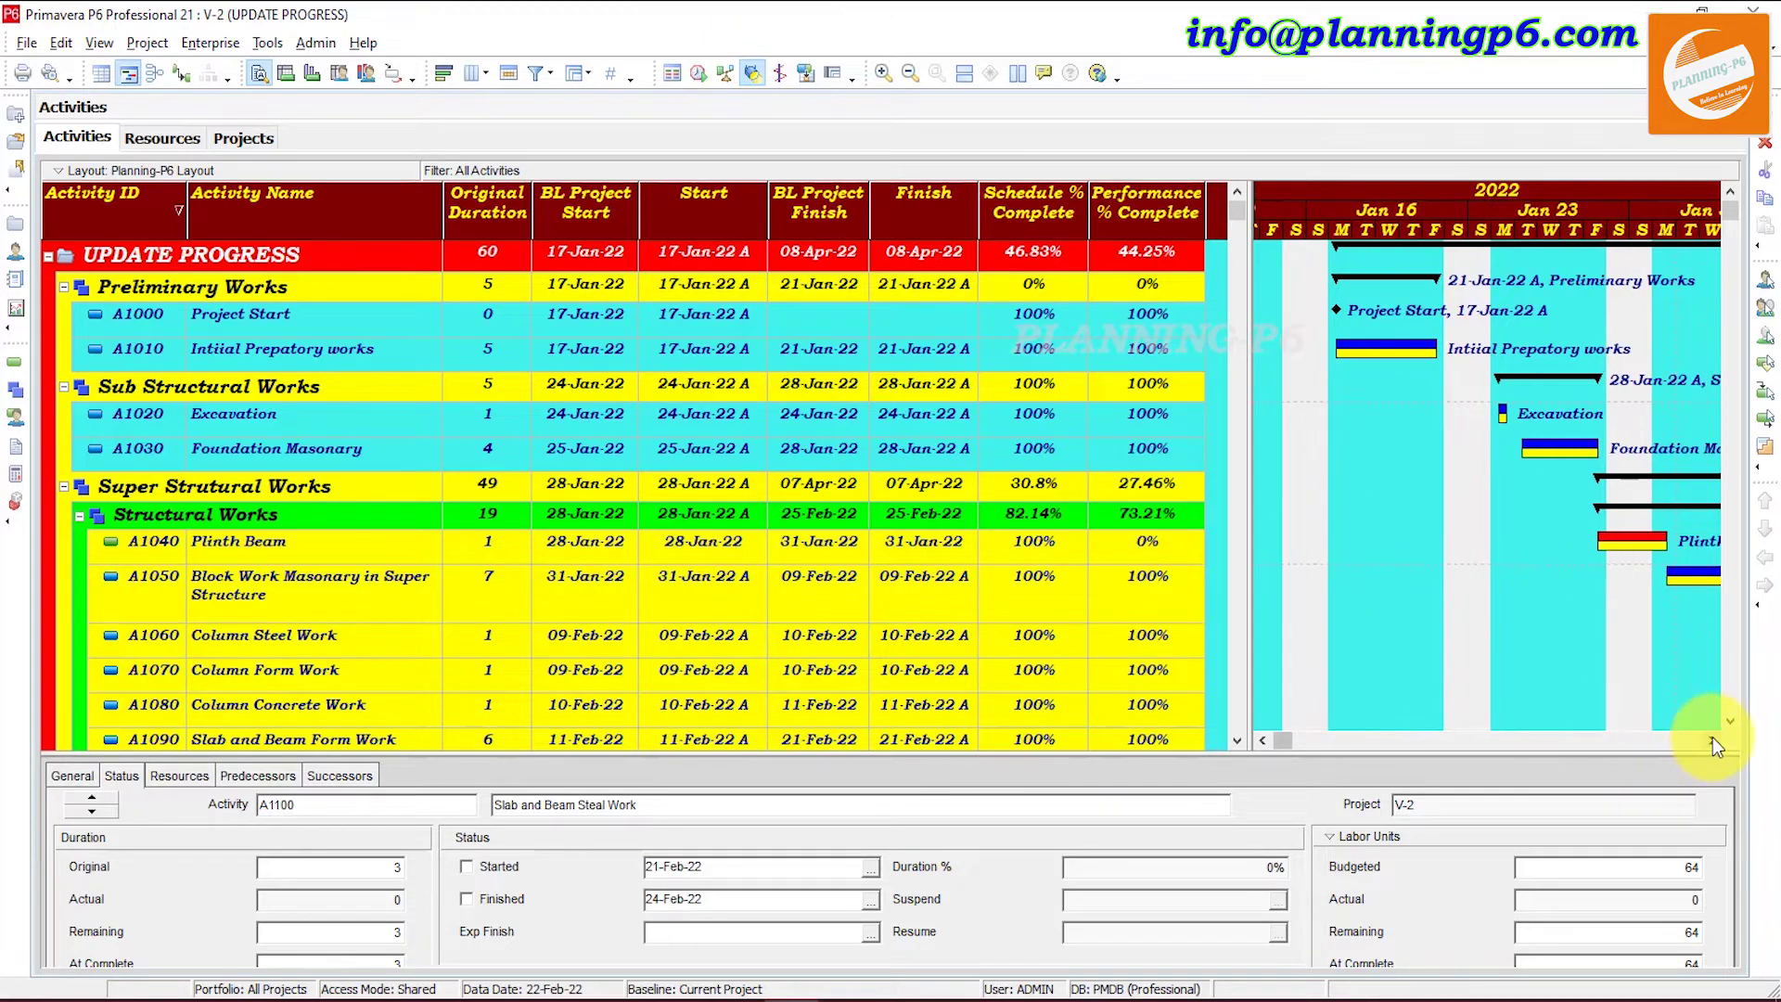
left_click_drag(1713, 739, 1703, 739)
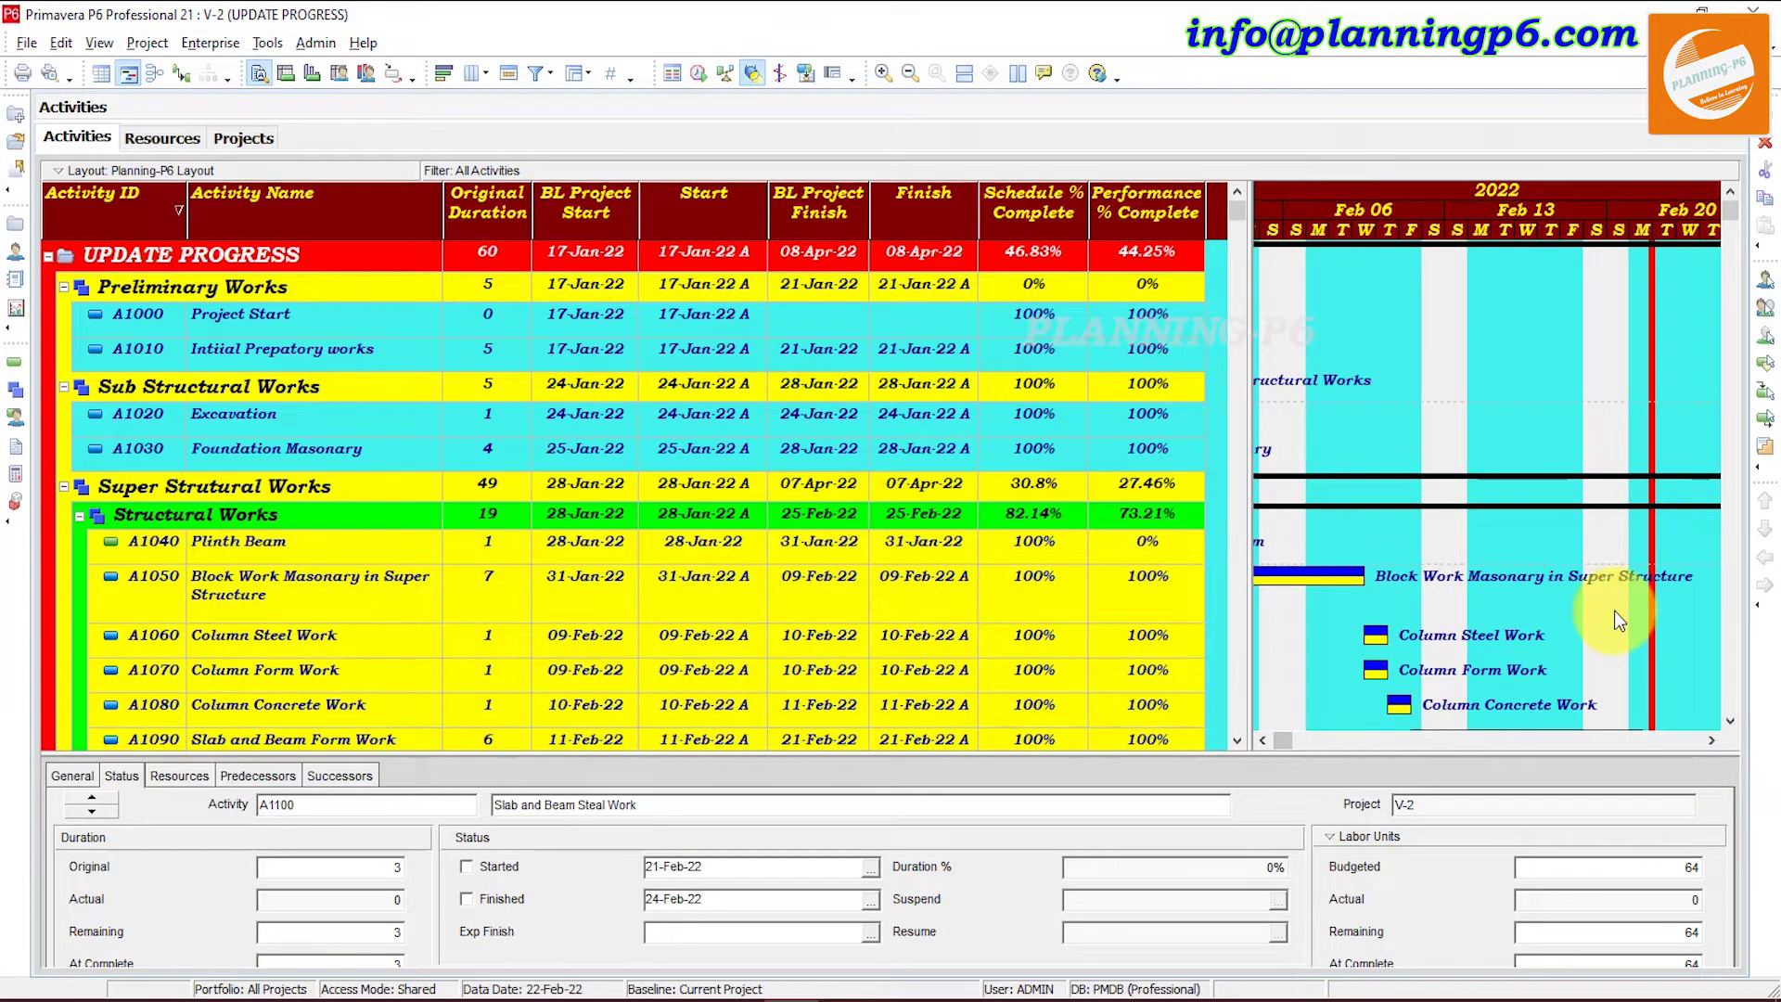
scroll(1010, 570, "down", 3)
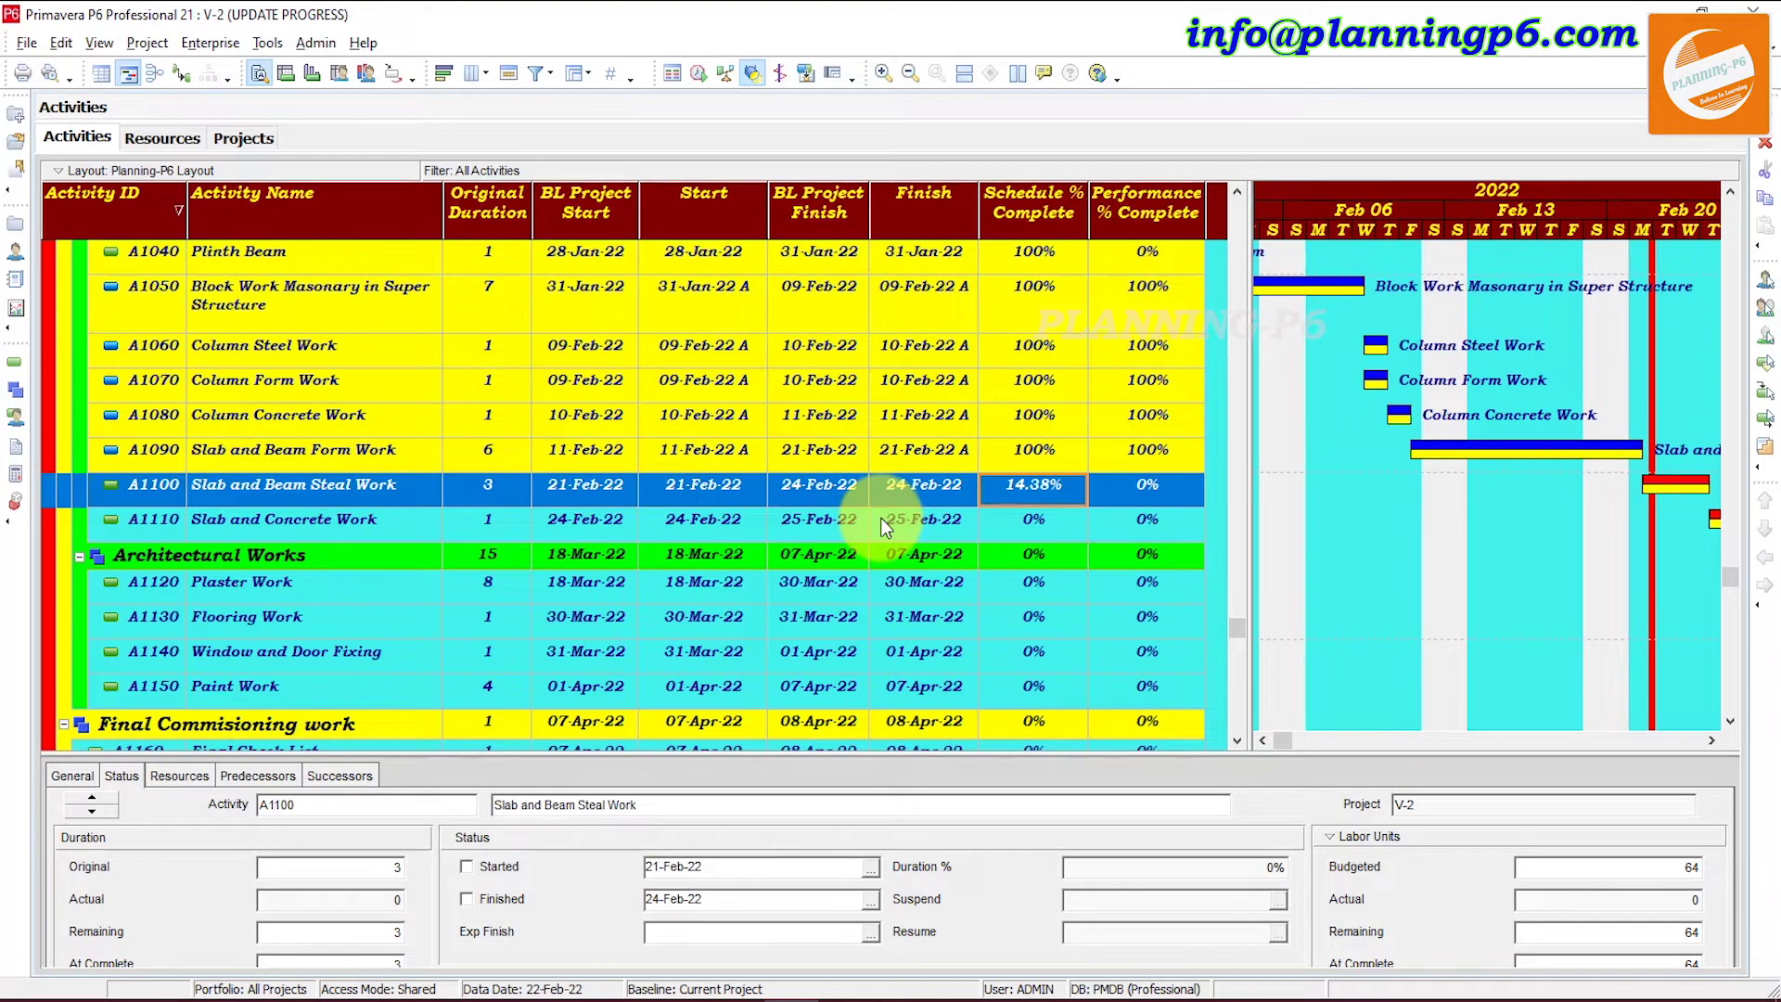
key("shift+Down")
key("shift+Down")
key("shift+Down")
key("shift+Down")
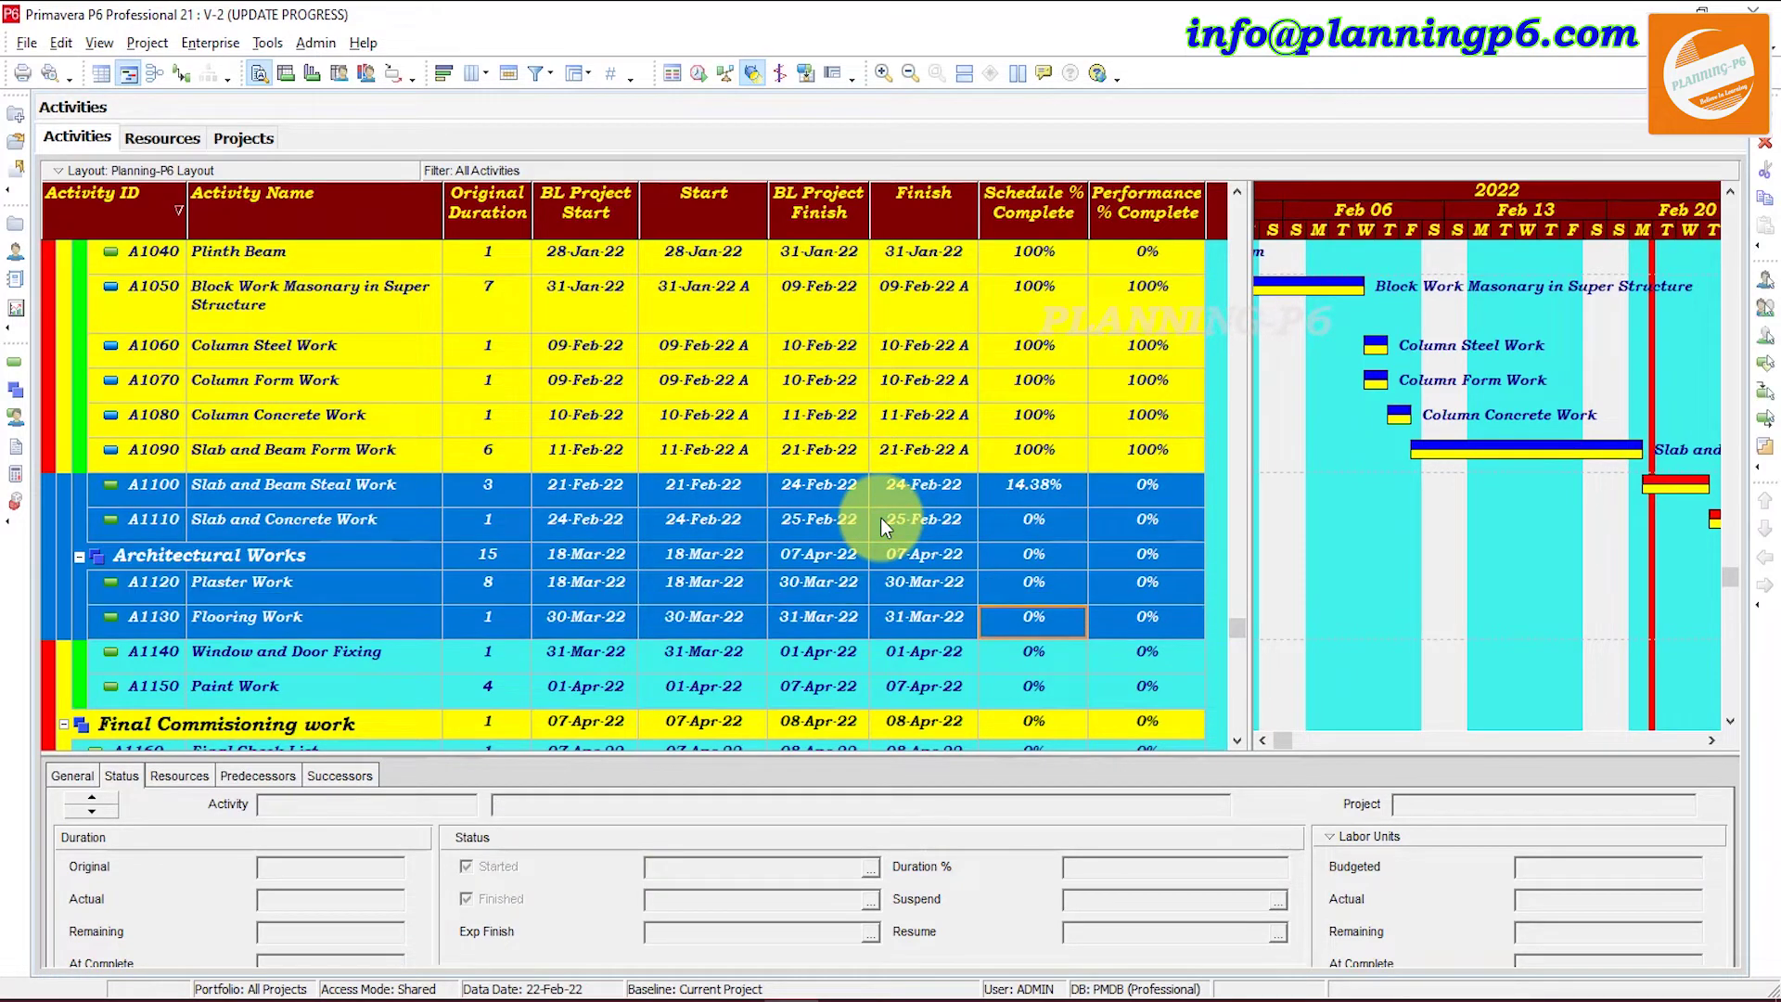
left_click(752, 75)
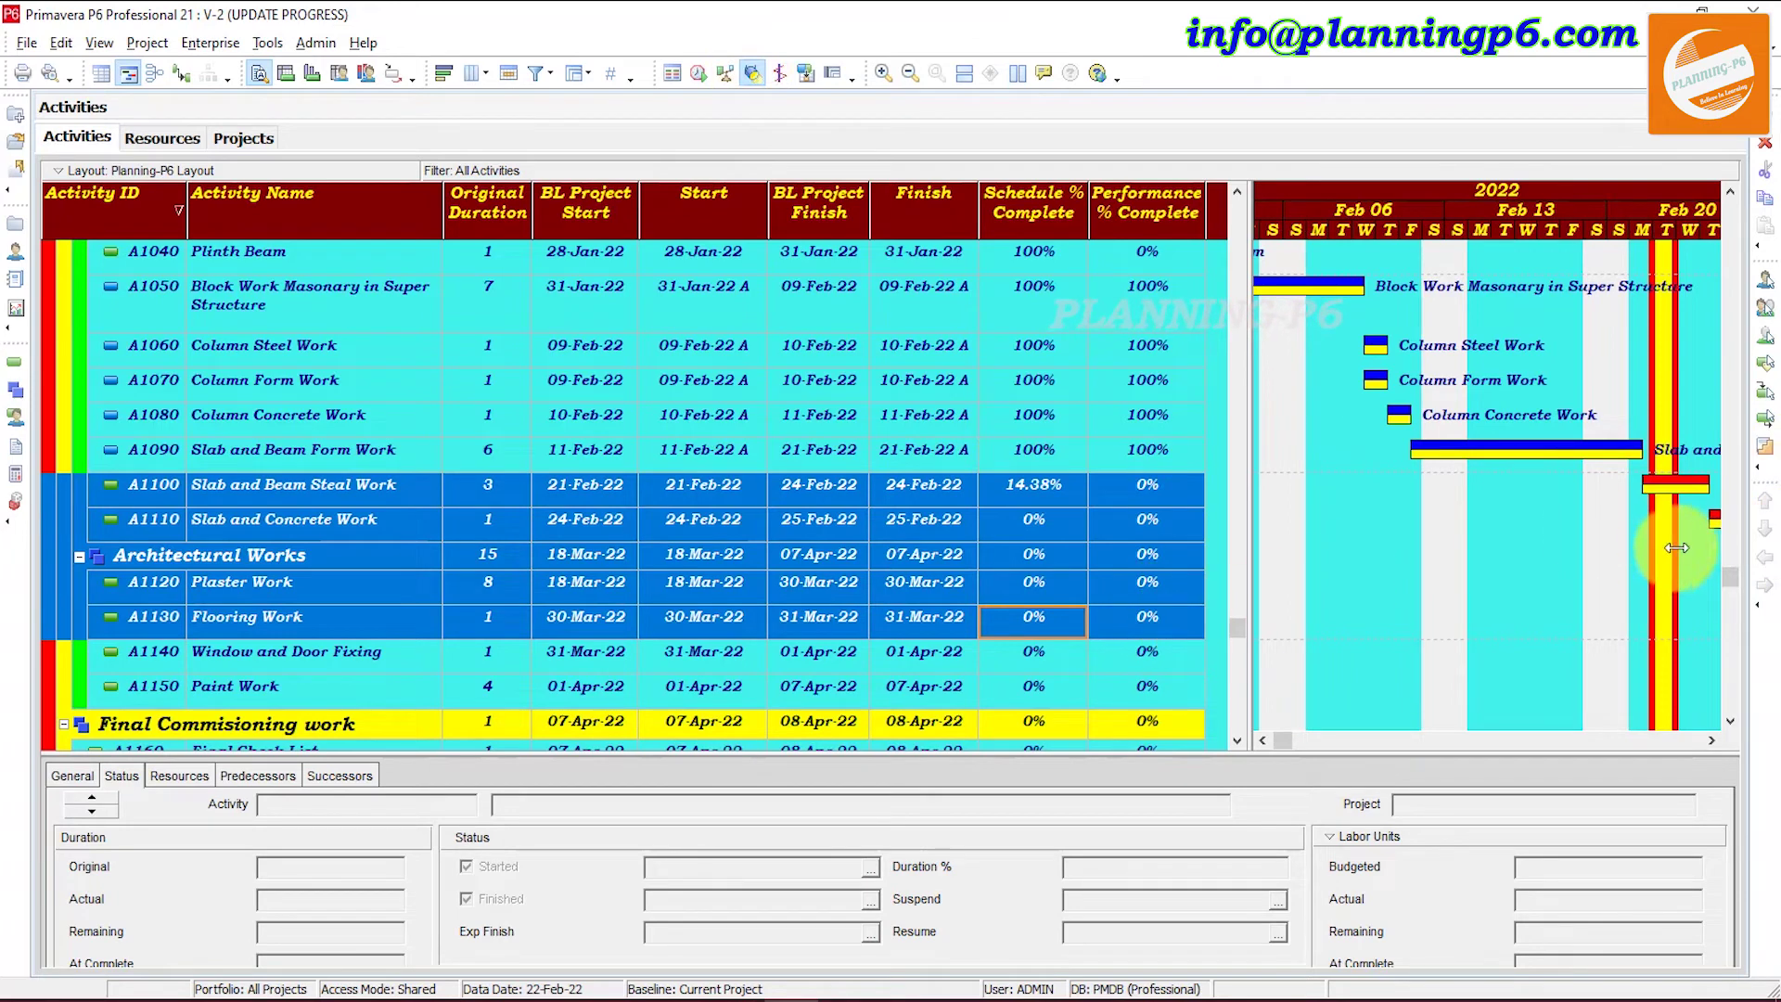
- Stretch the spotlight period to about Feb 26 to highlight A1100 and A1110
left_click_drag(1679, 553, 1709, 552)
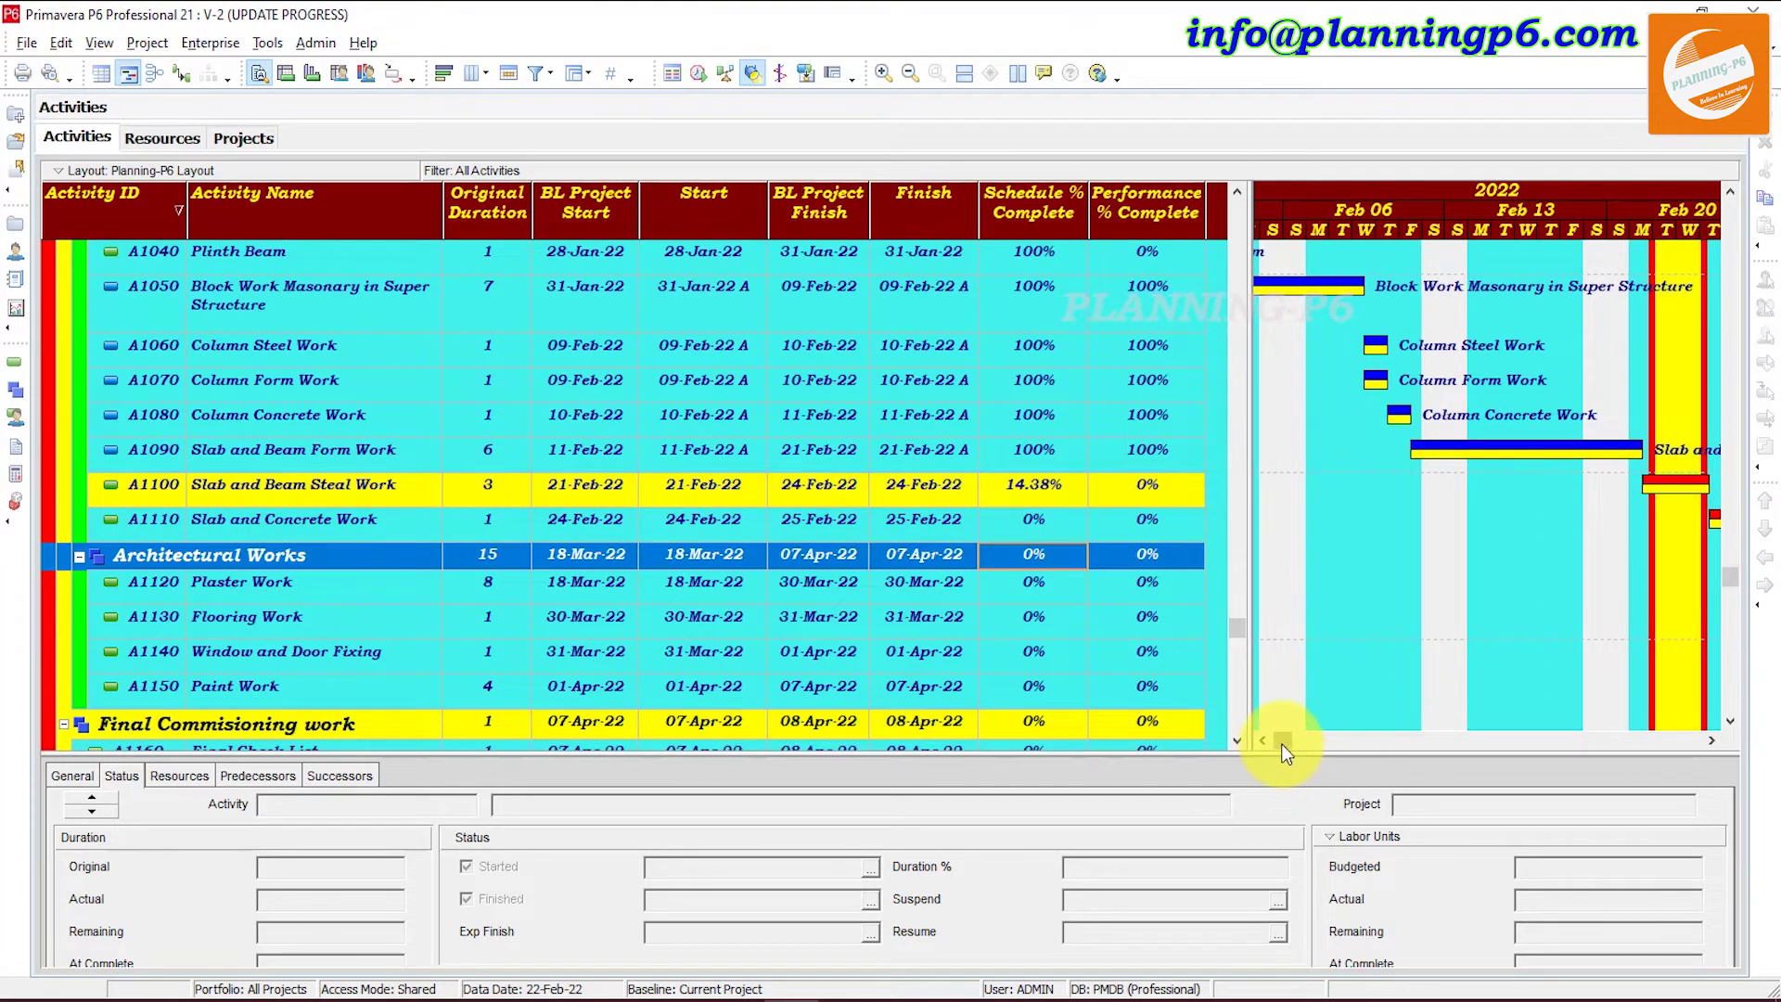
left_click_drag(1283, 743, 1448, 740)
left_click(1442, 620)
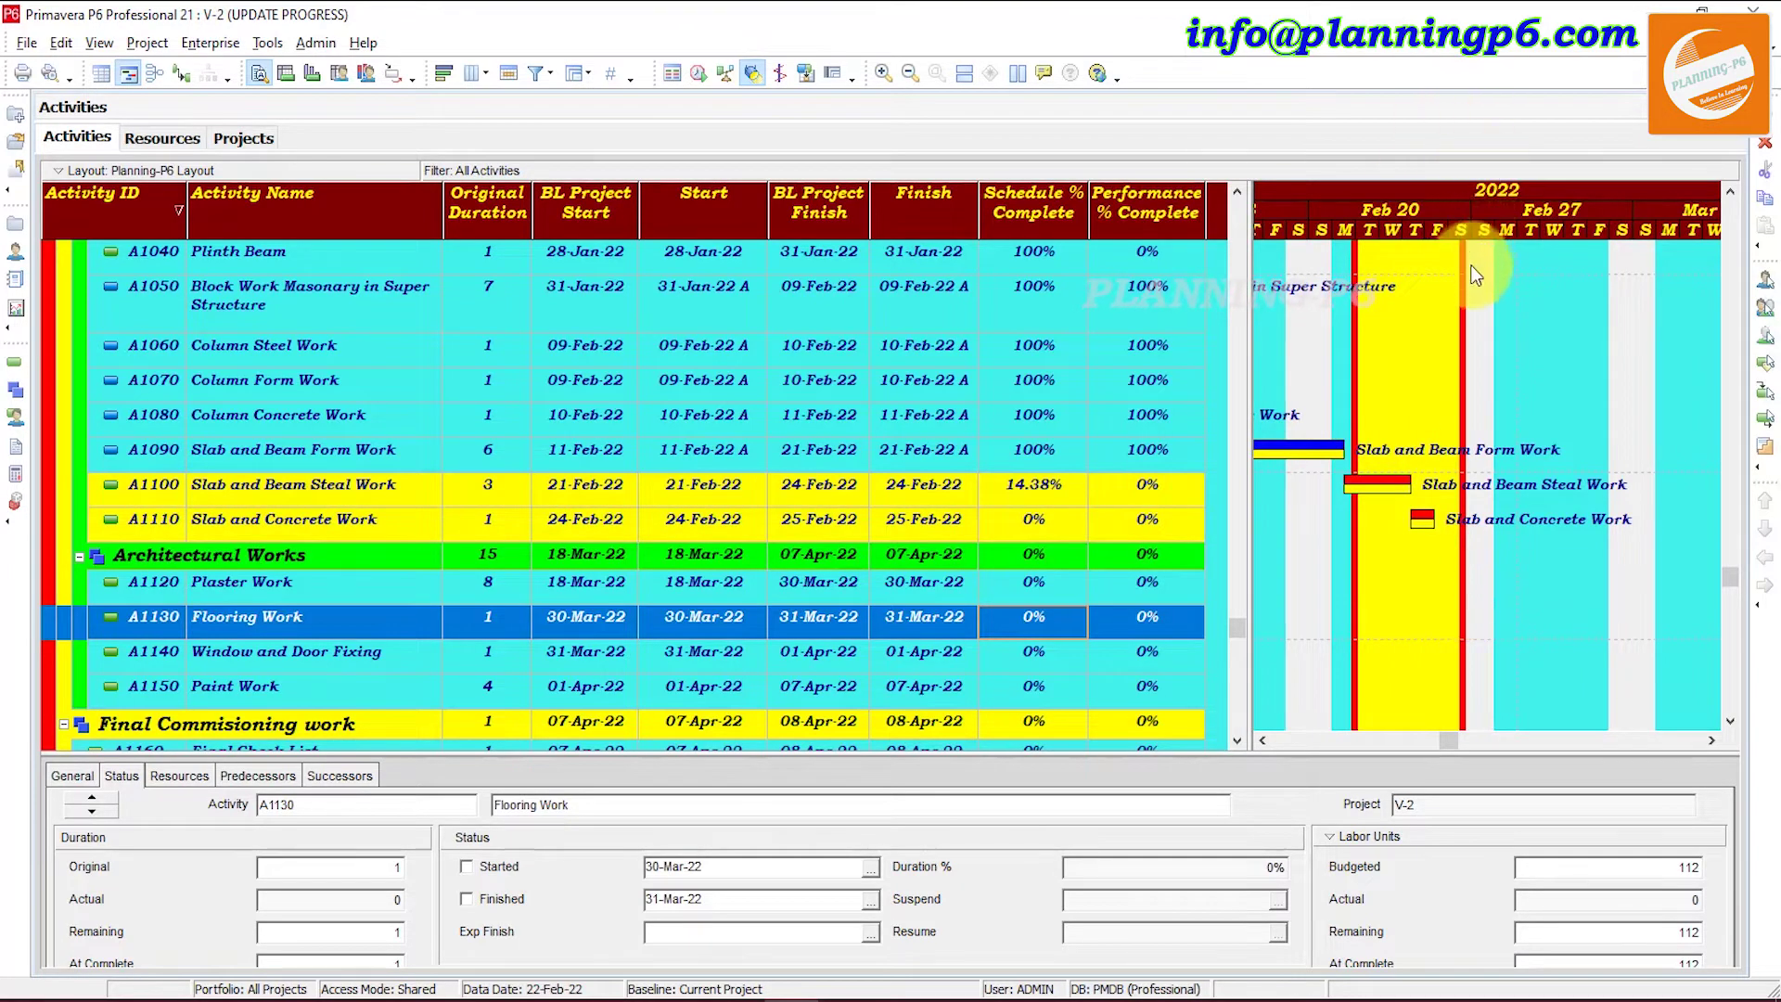
left_click_drag(1464, 408, 1472, 413)
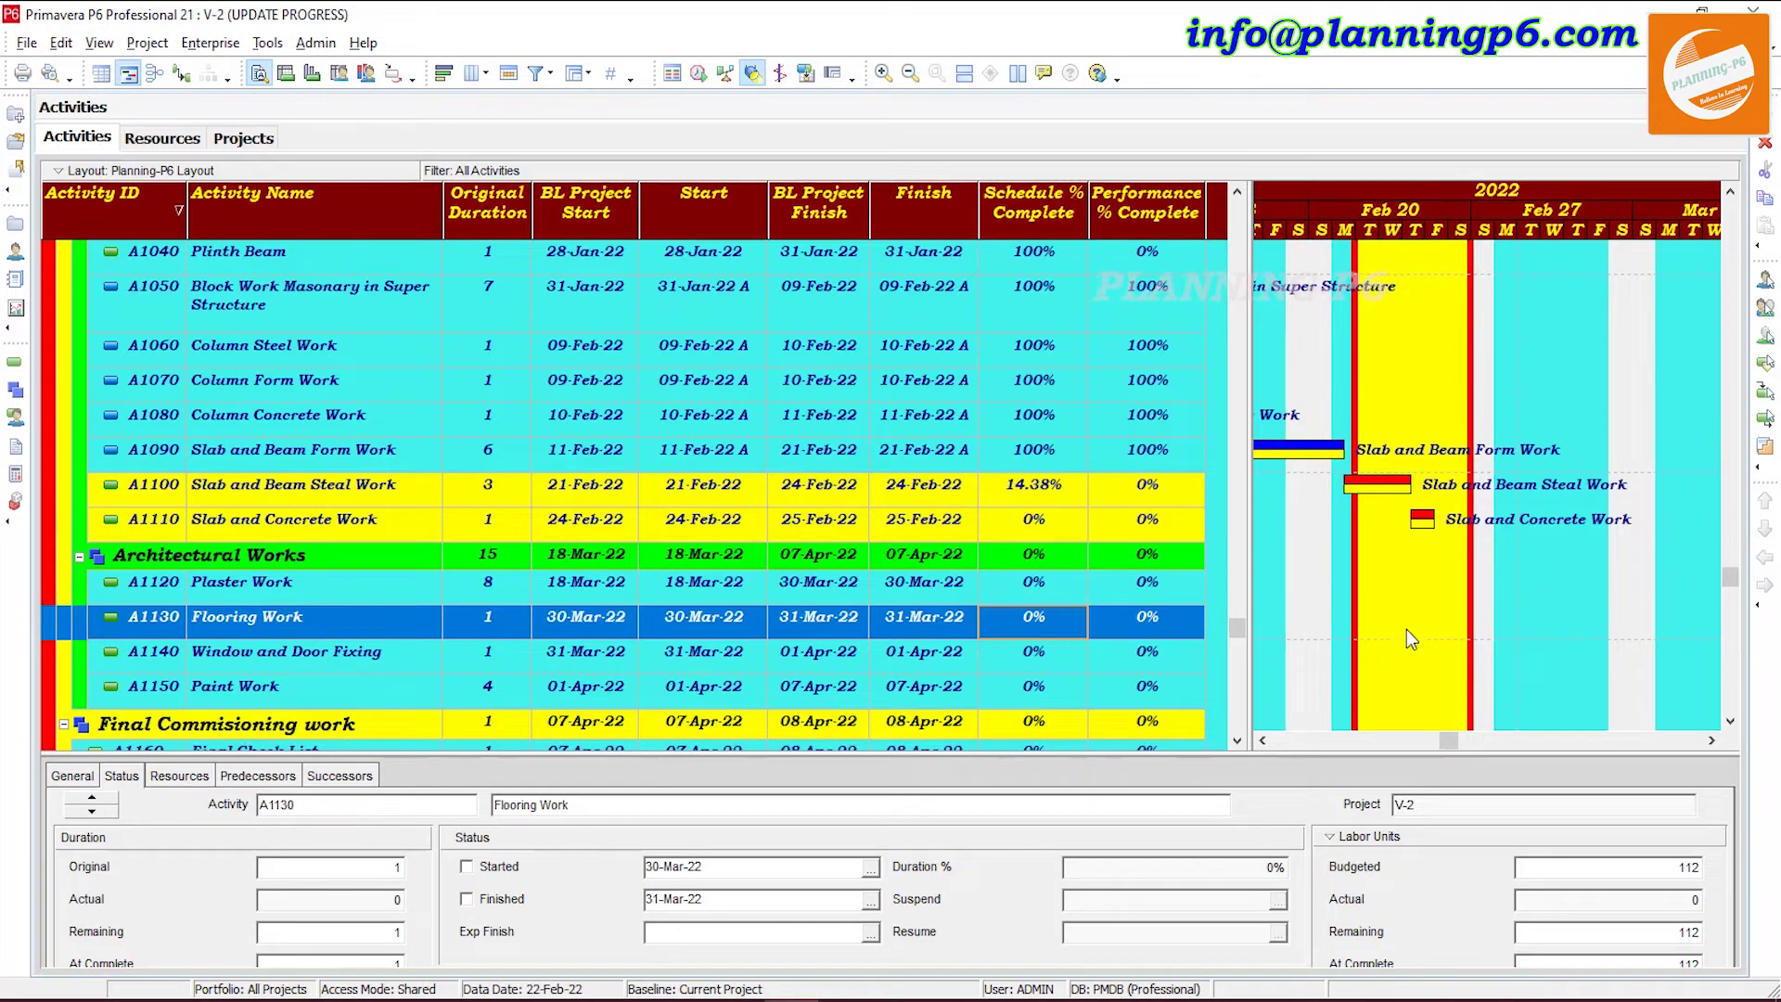
scroll(915, 640, "down", 3)
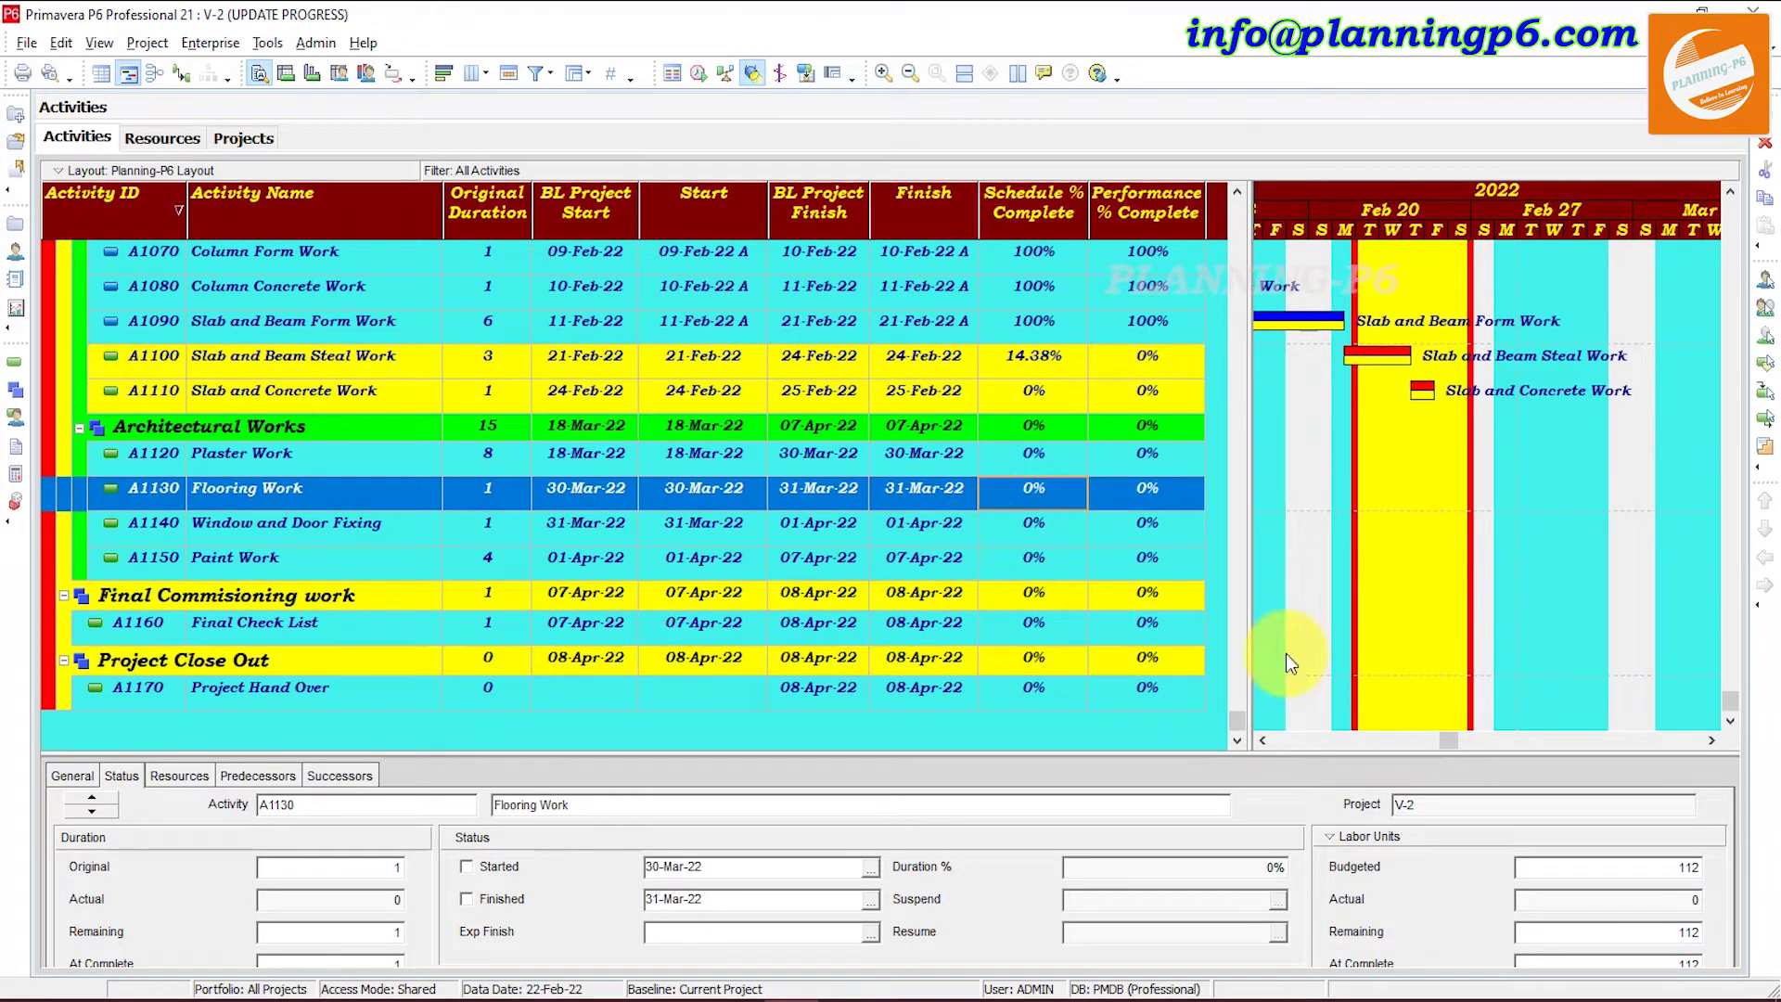
scroll(1462, 529, "up", 3)
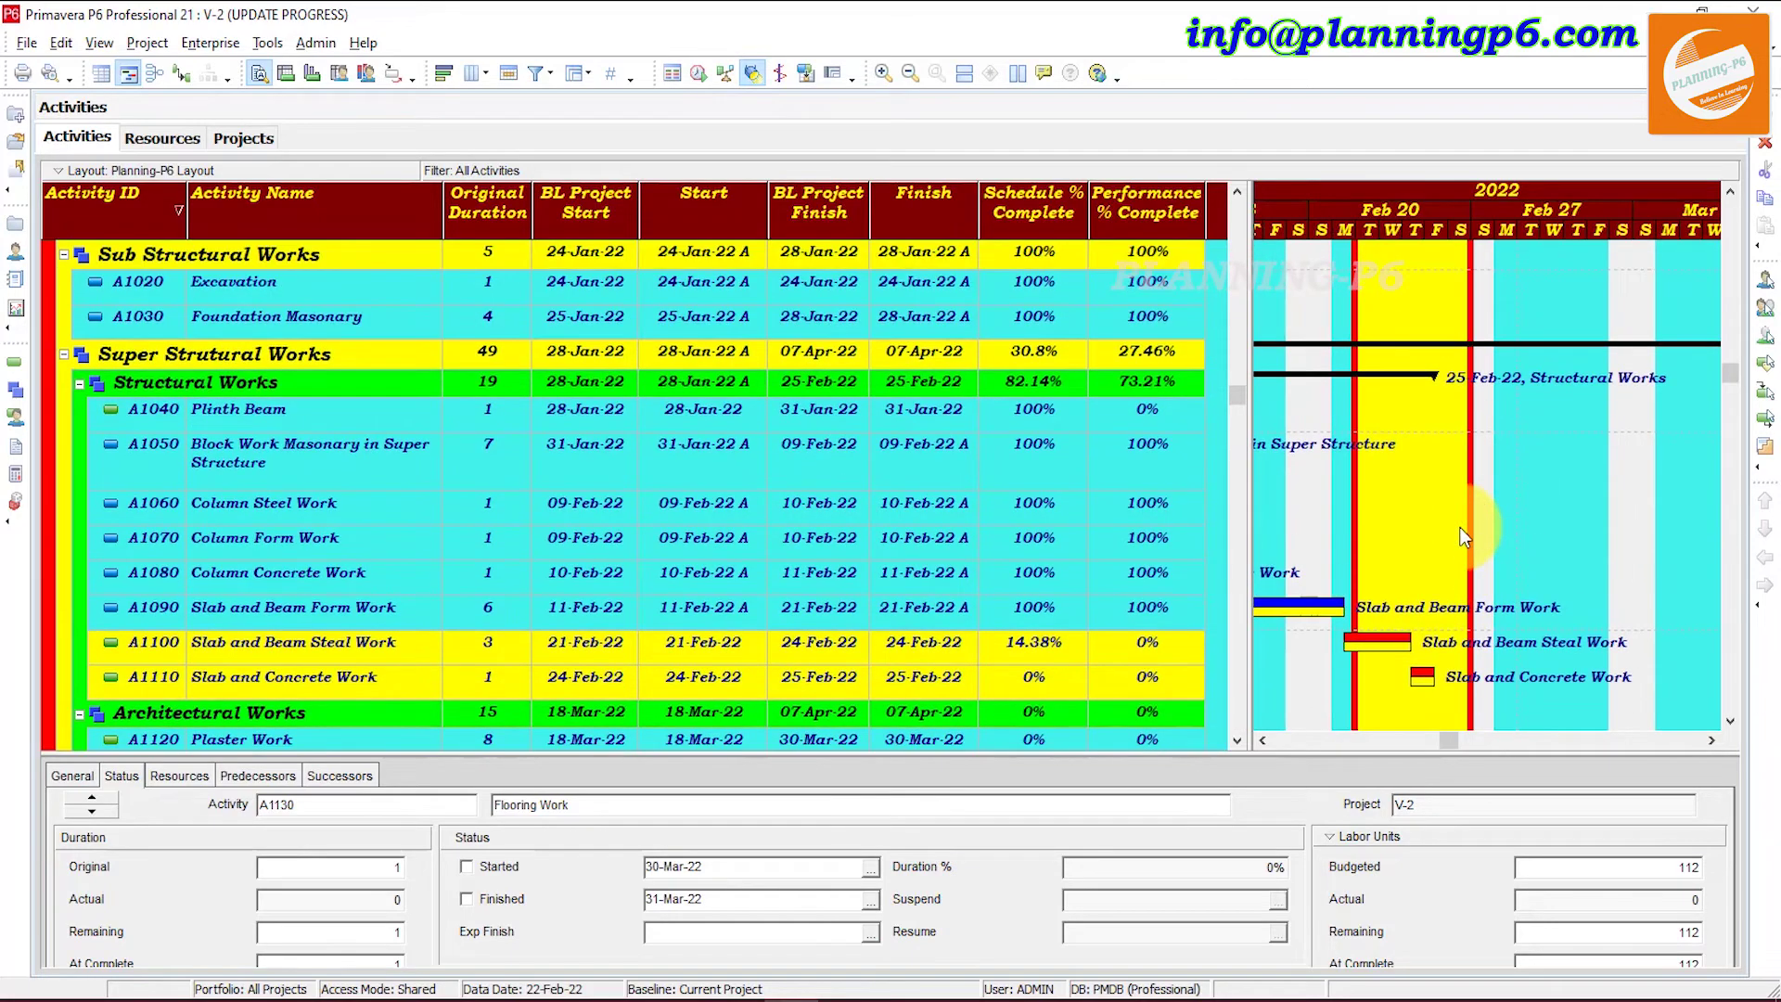
scroll(1452, 540, "down", 3)
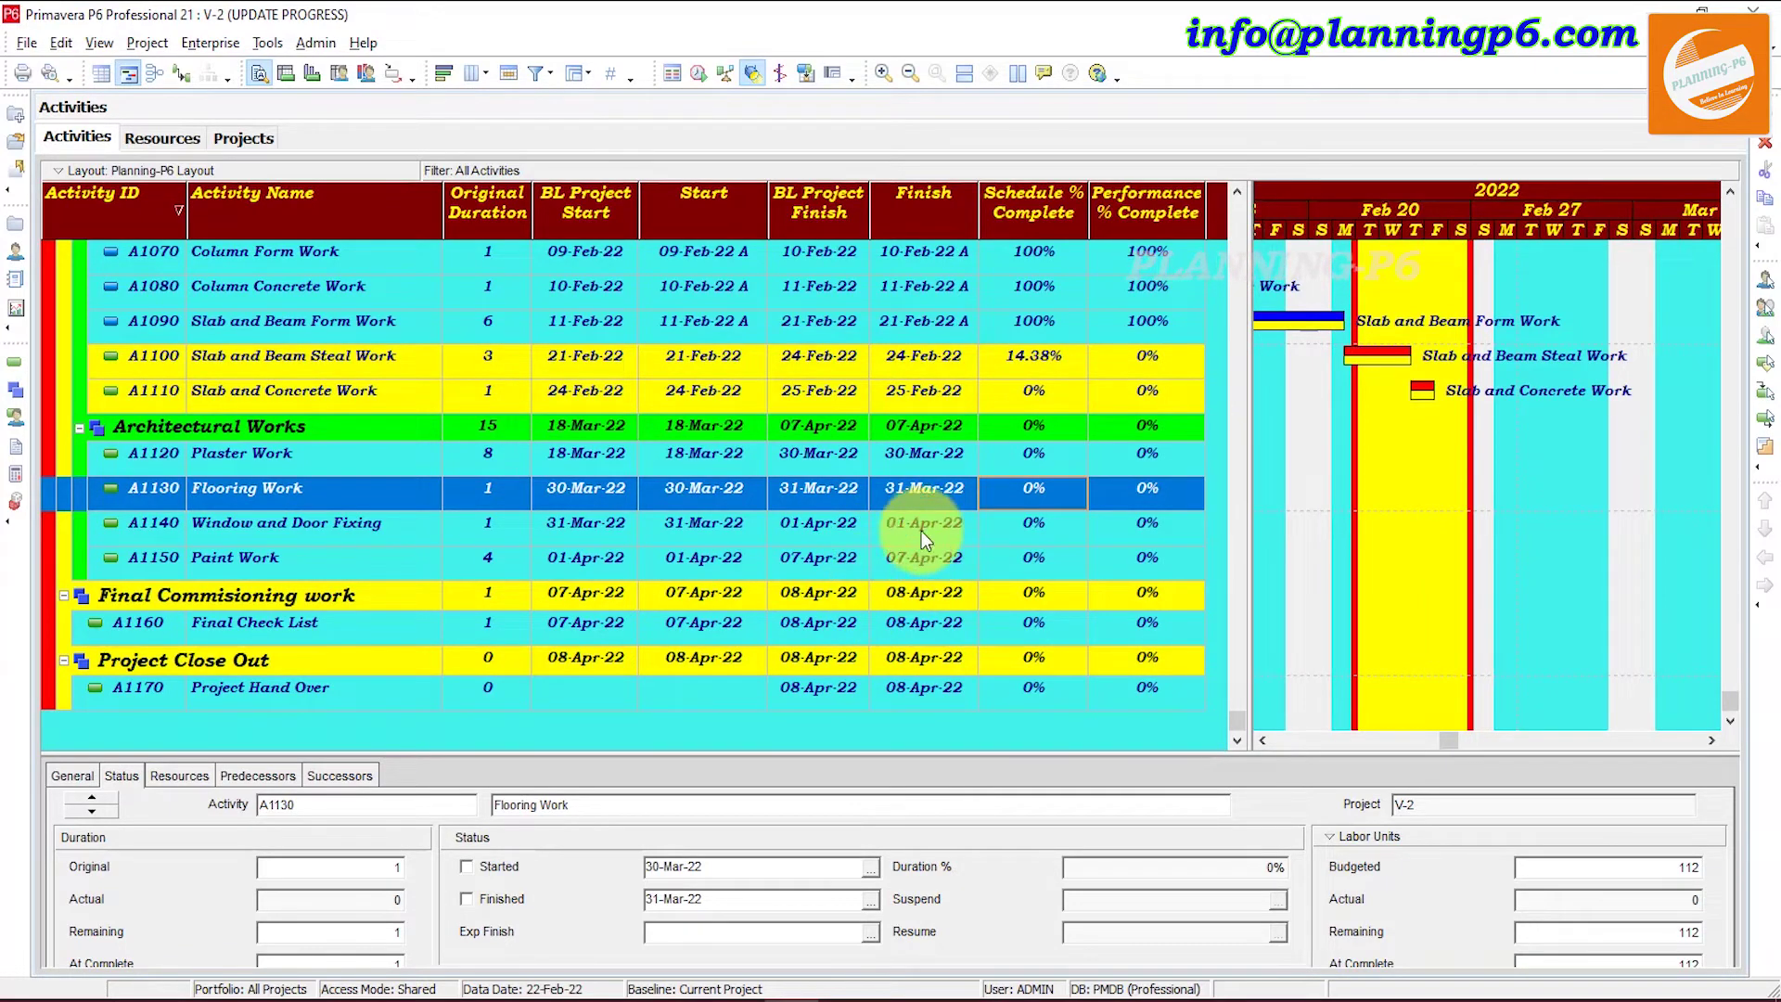
- Run Update Progress on all highlighted activities with a new data date of 31-Mar-22
left_click(260, 42)
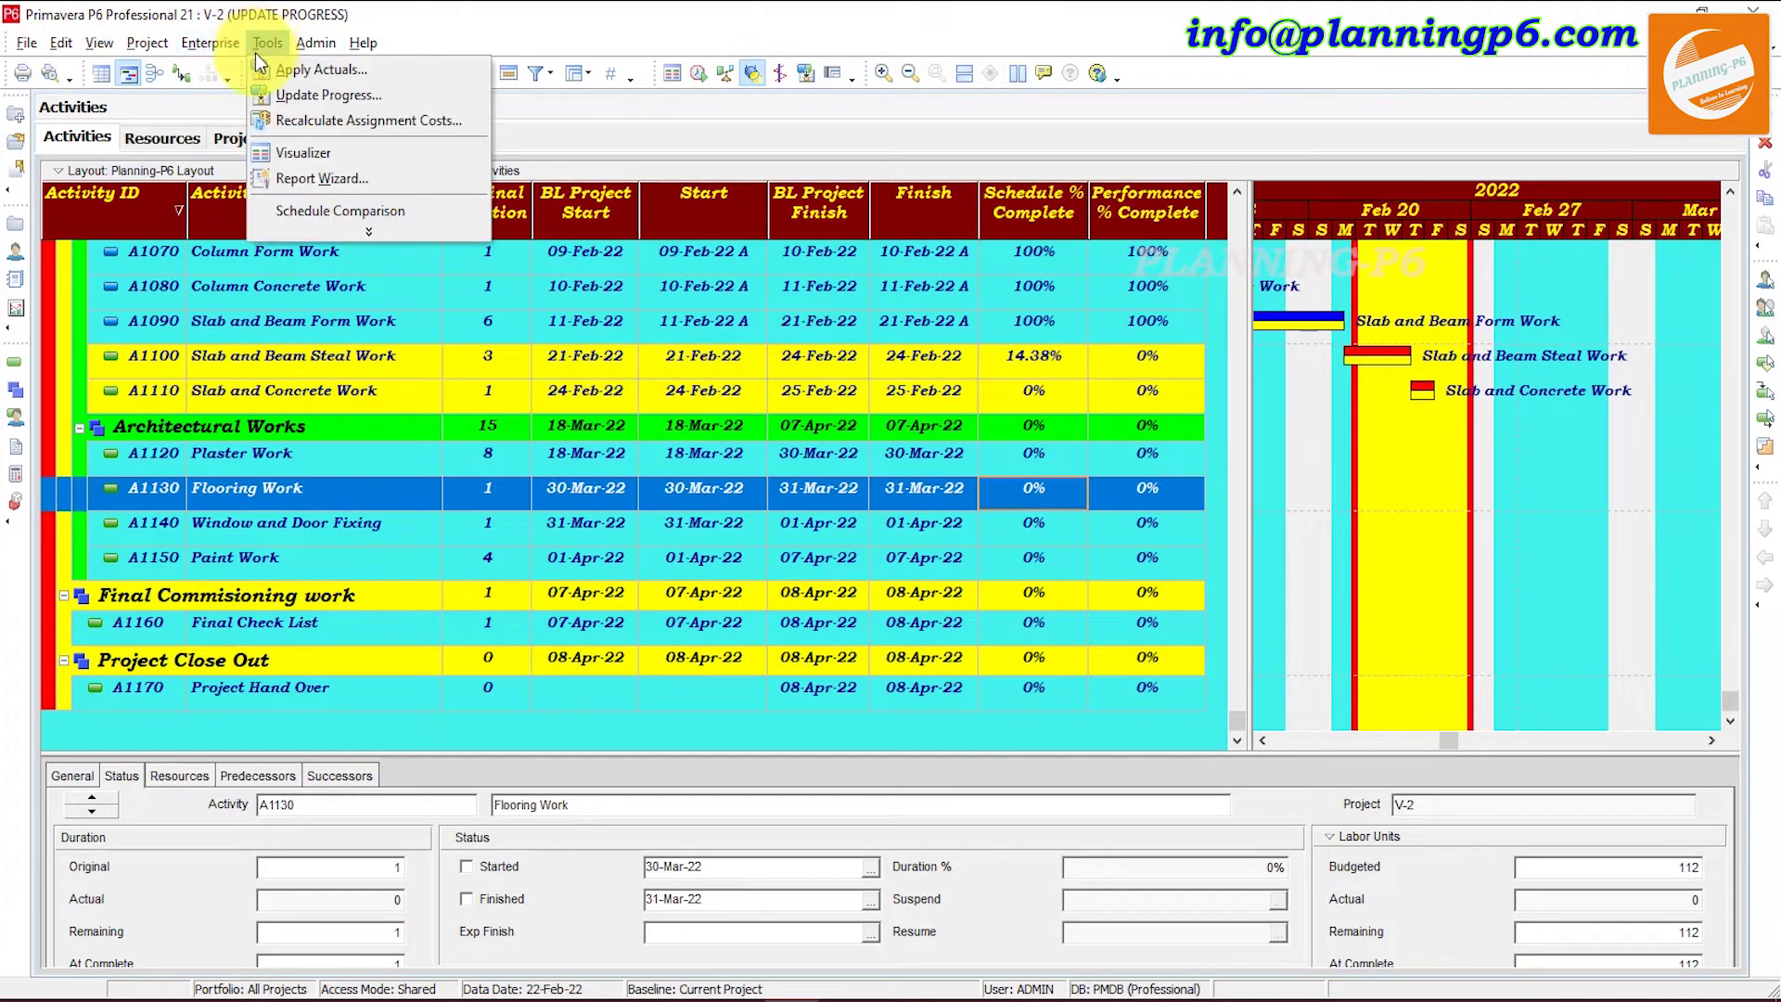
left_click(315, 96)
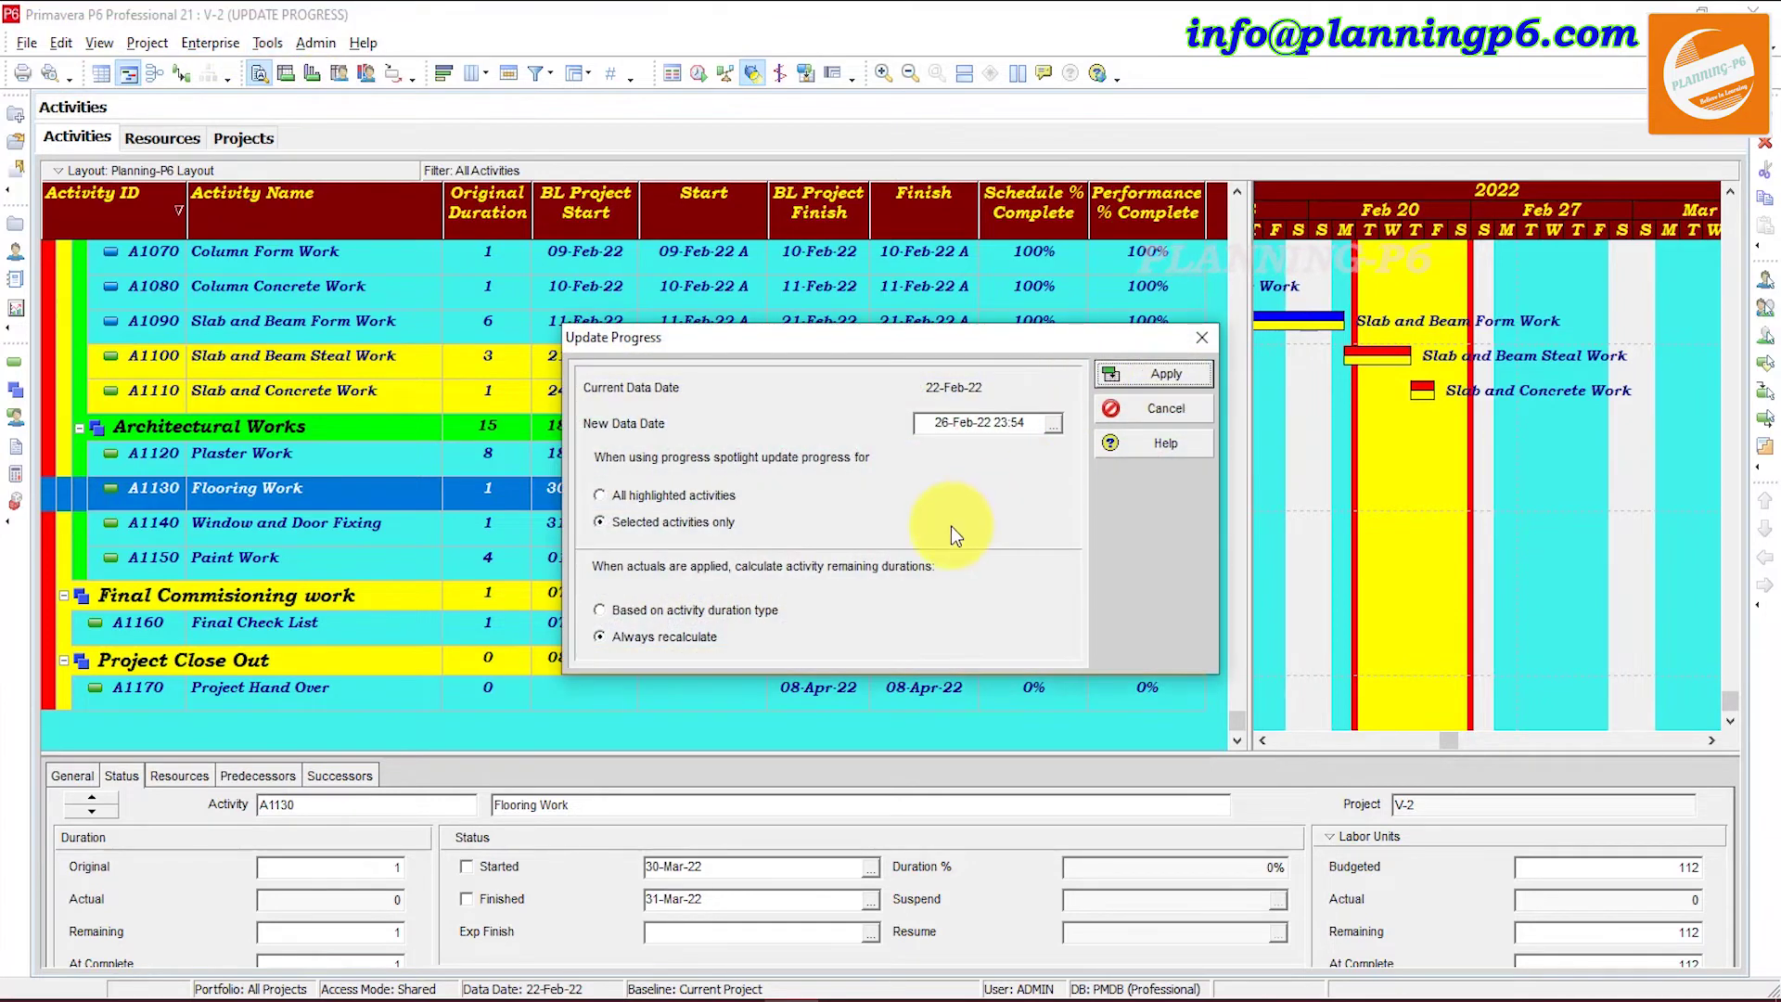
left_click(702, 496)
left_click(1055, 425)
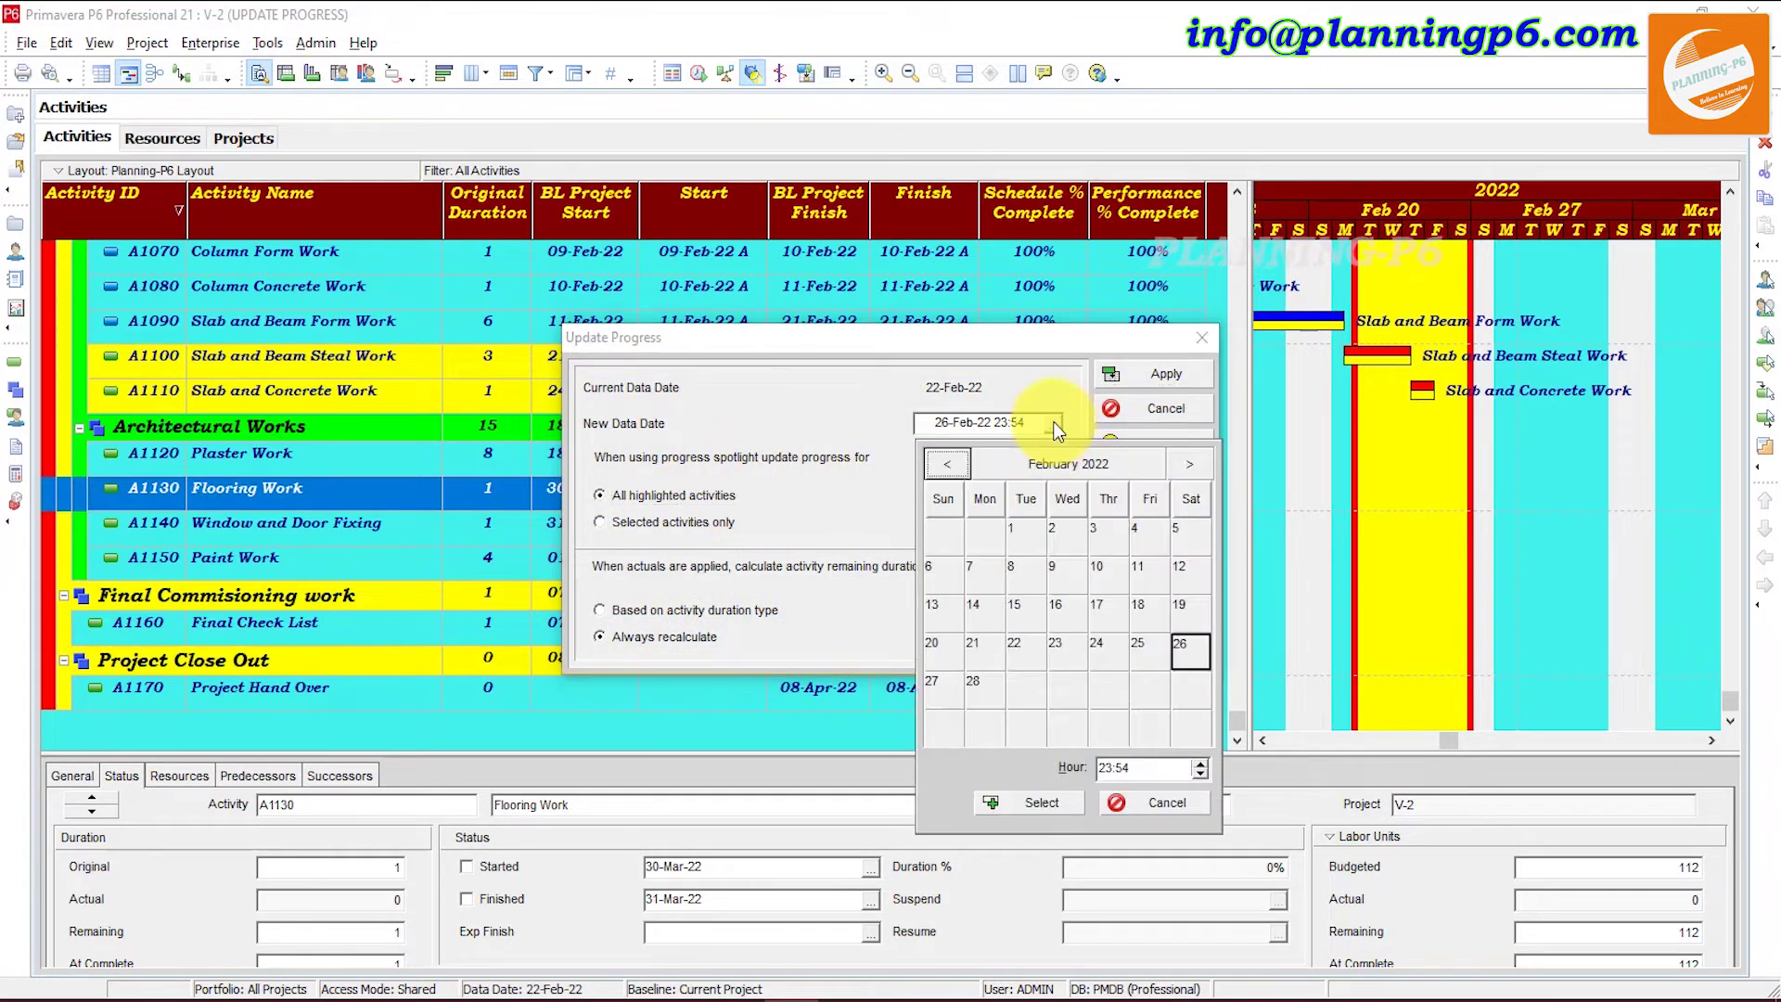
left_click(1191, 464)
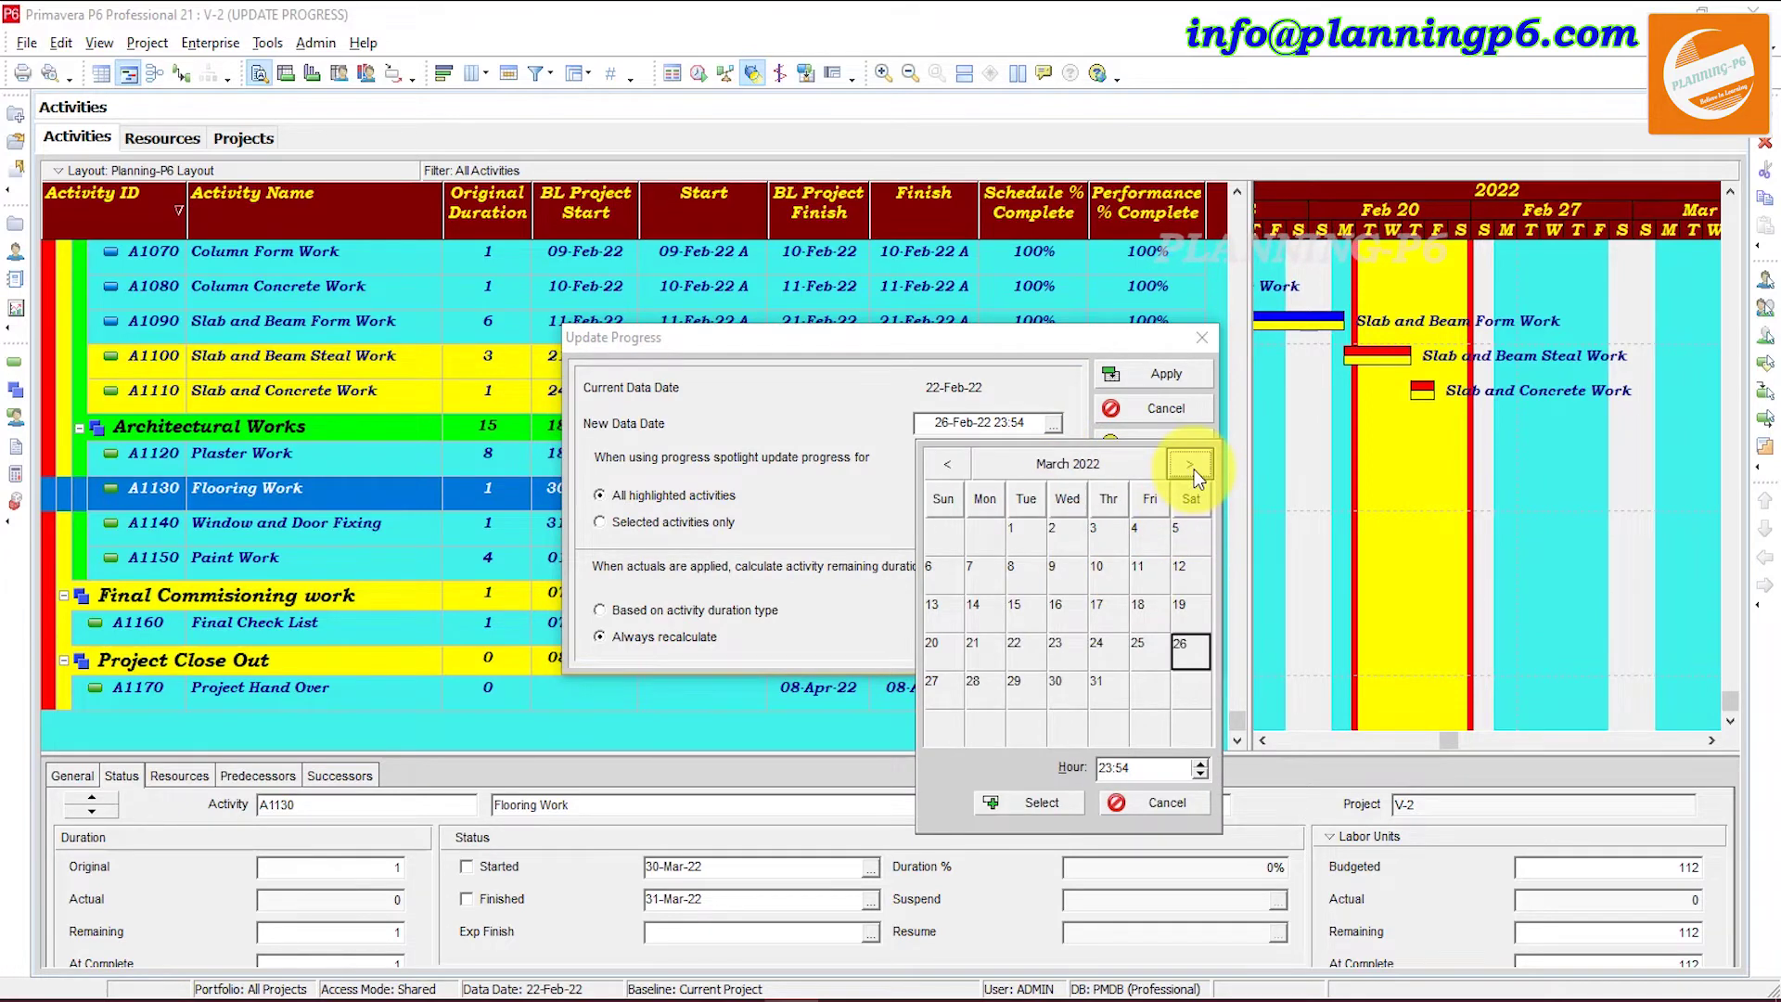
left_click(1192, 464)
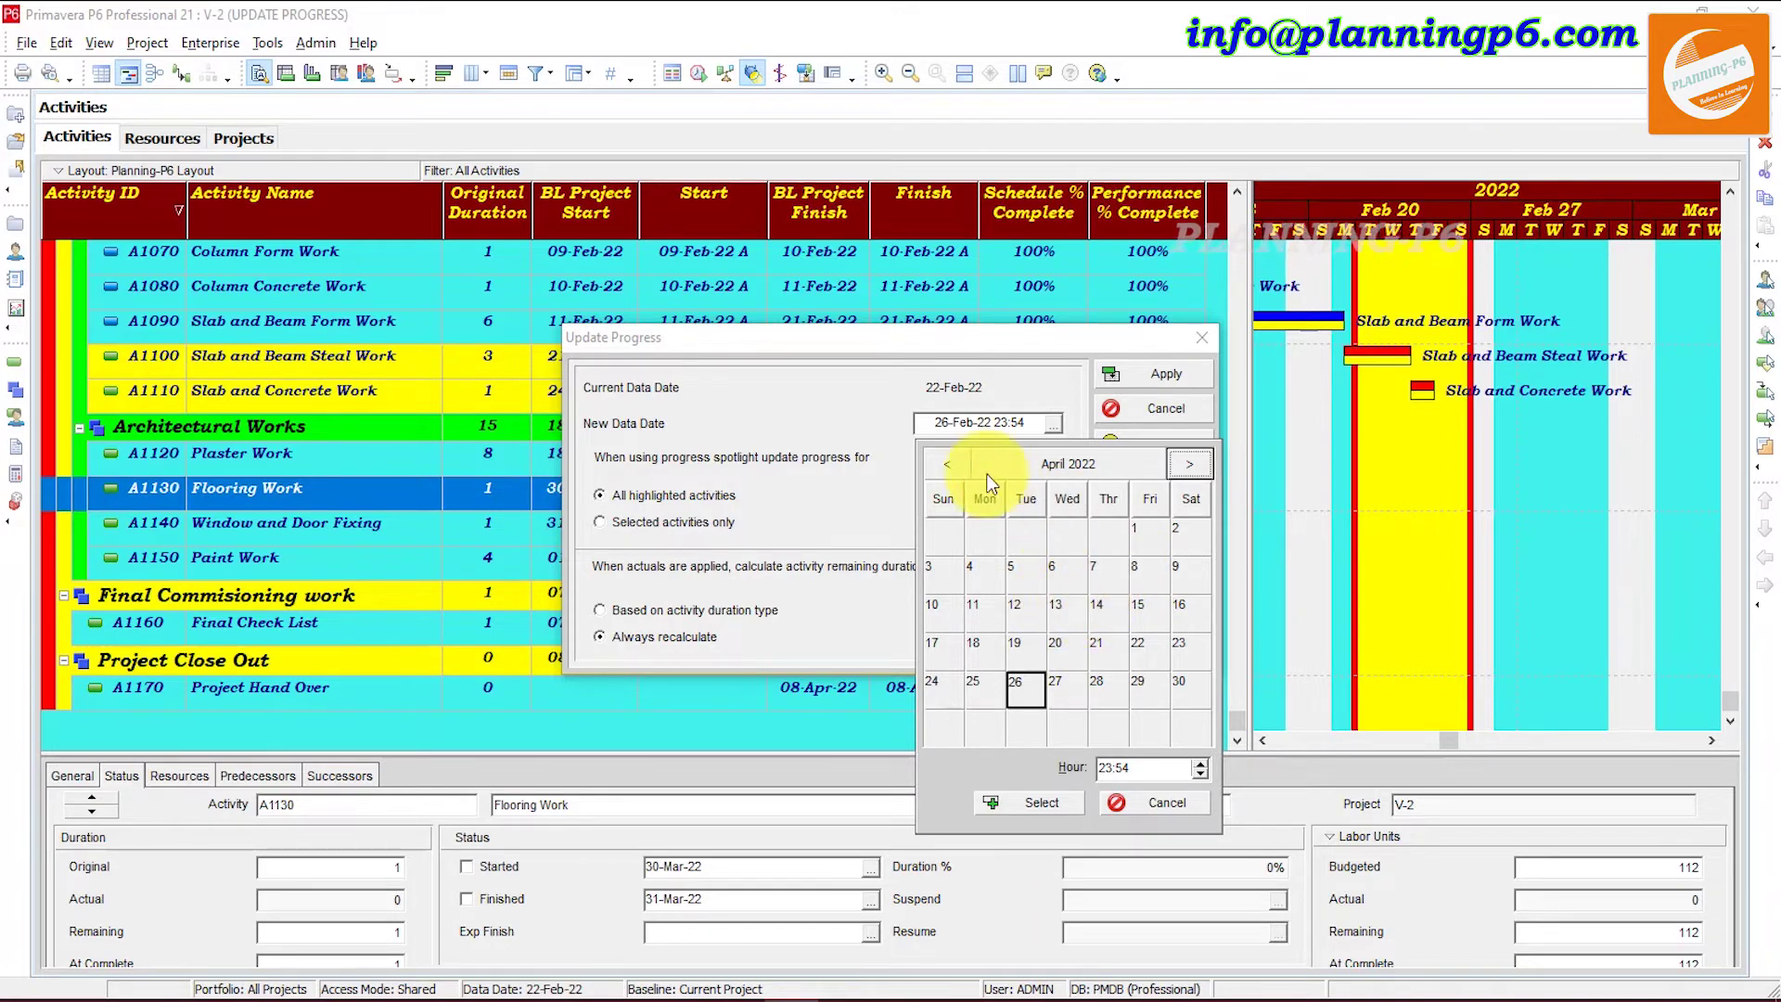
left_click(947, 464)
left_click(1100, 689)
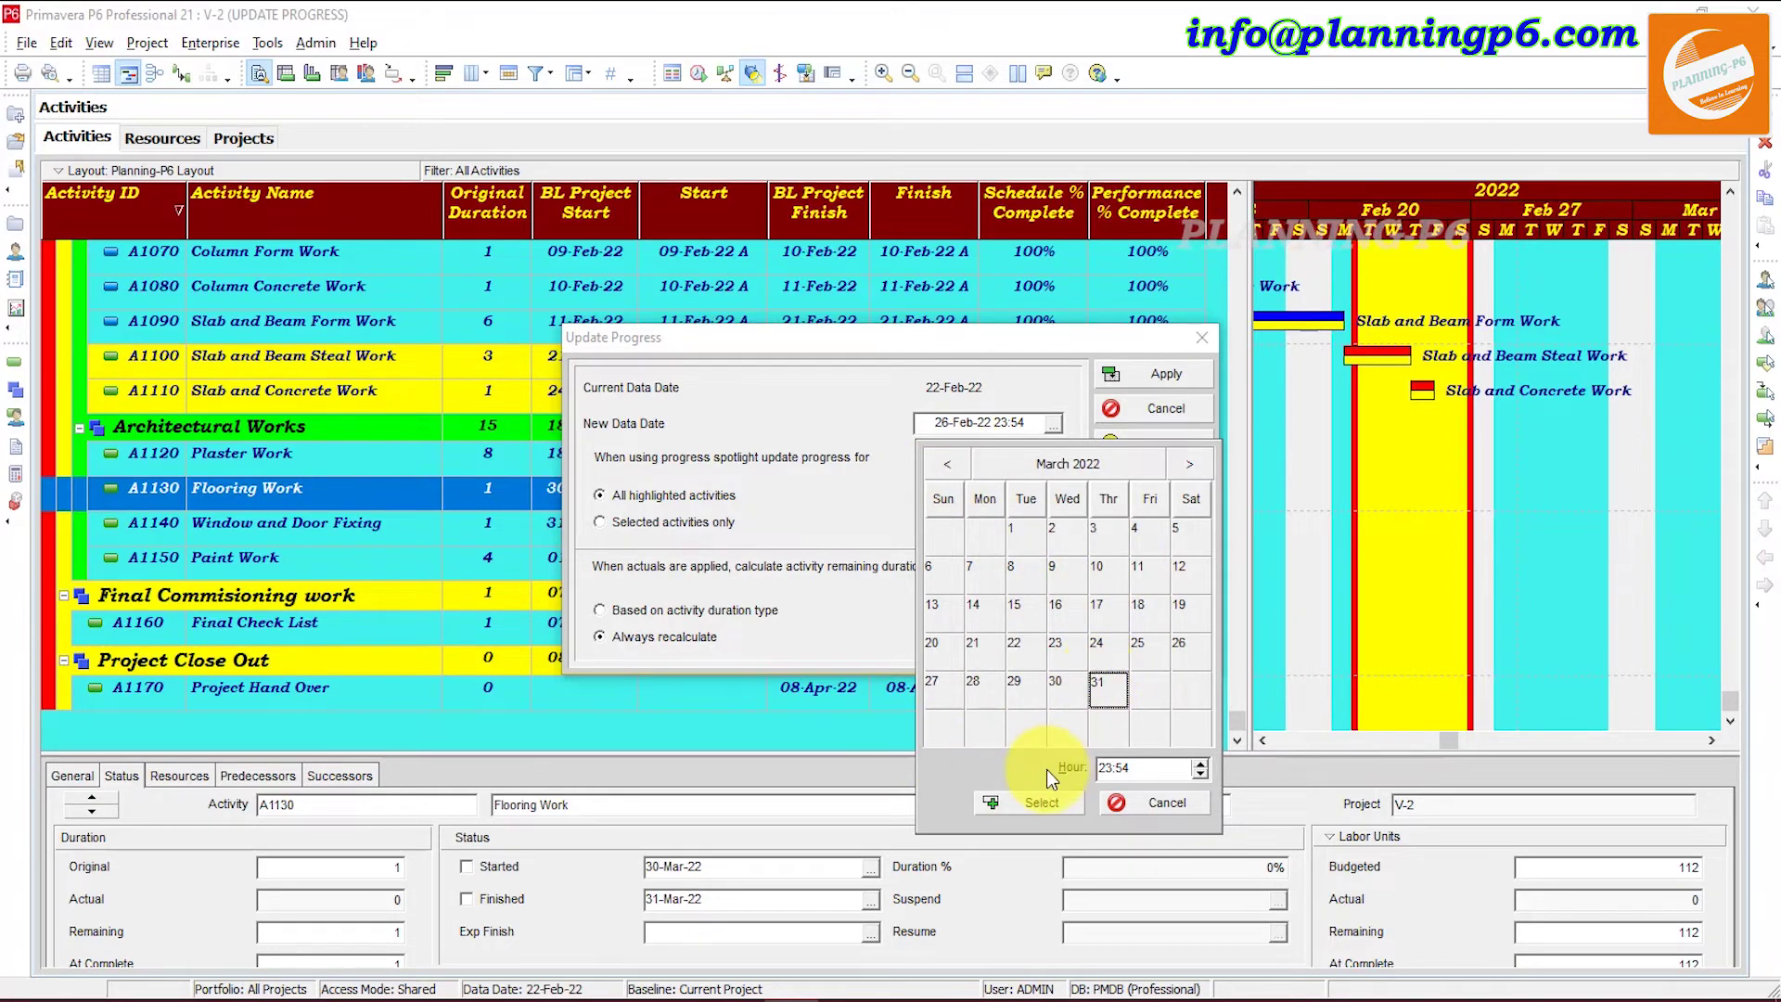
left_click(1038, 799)
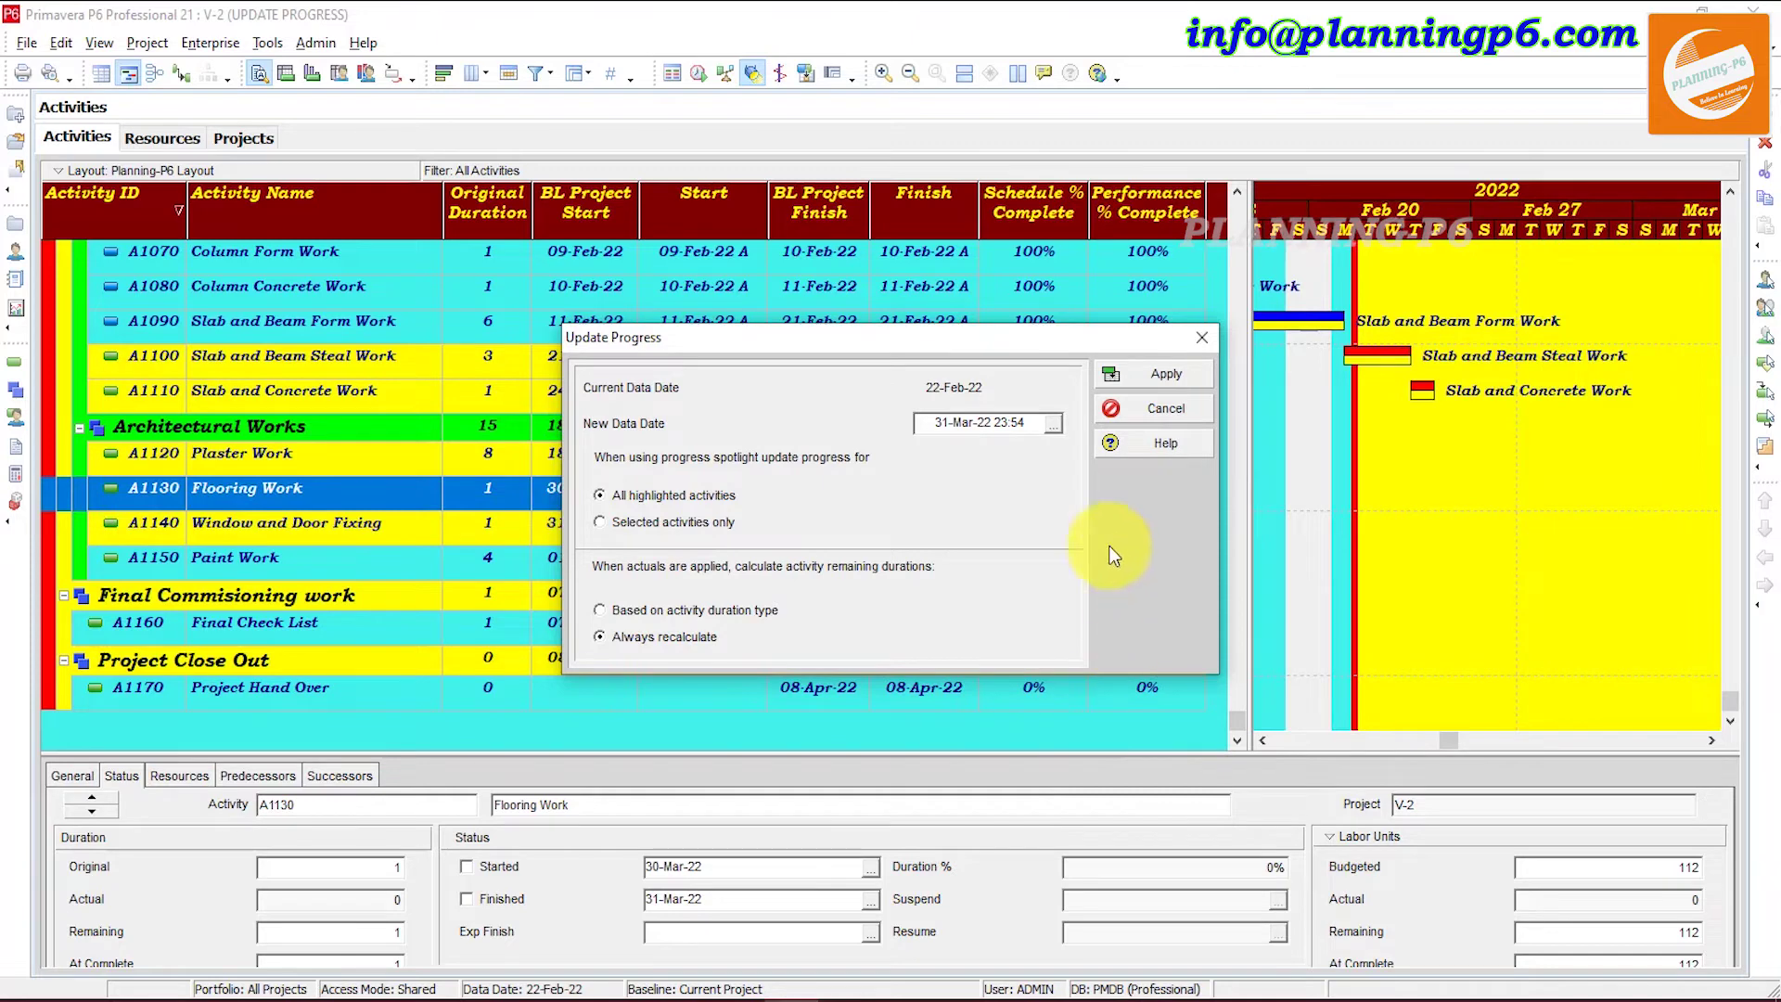
left_click(1146, 375)
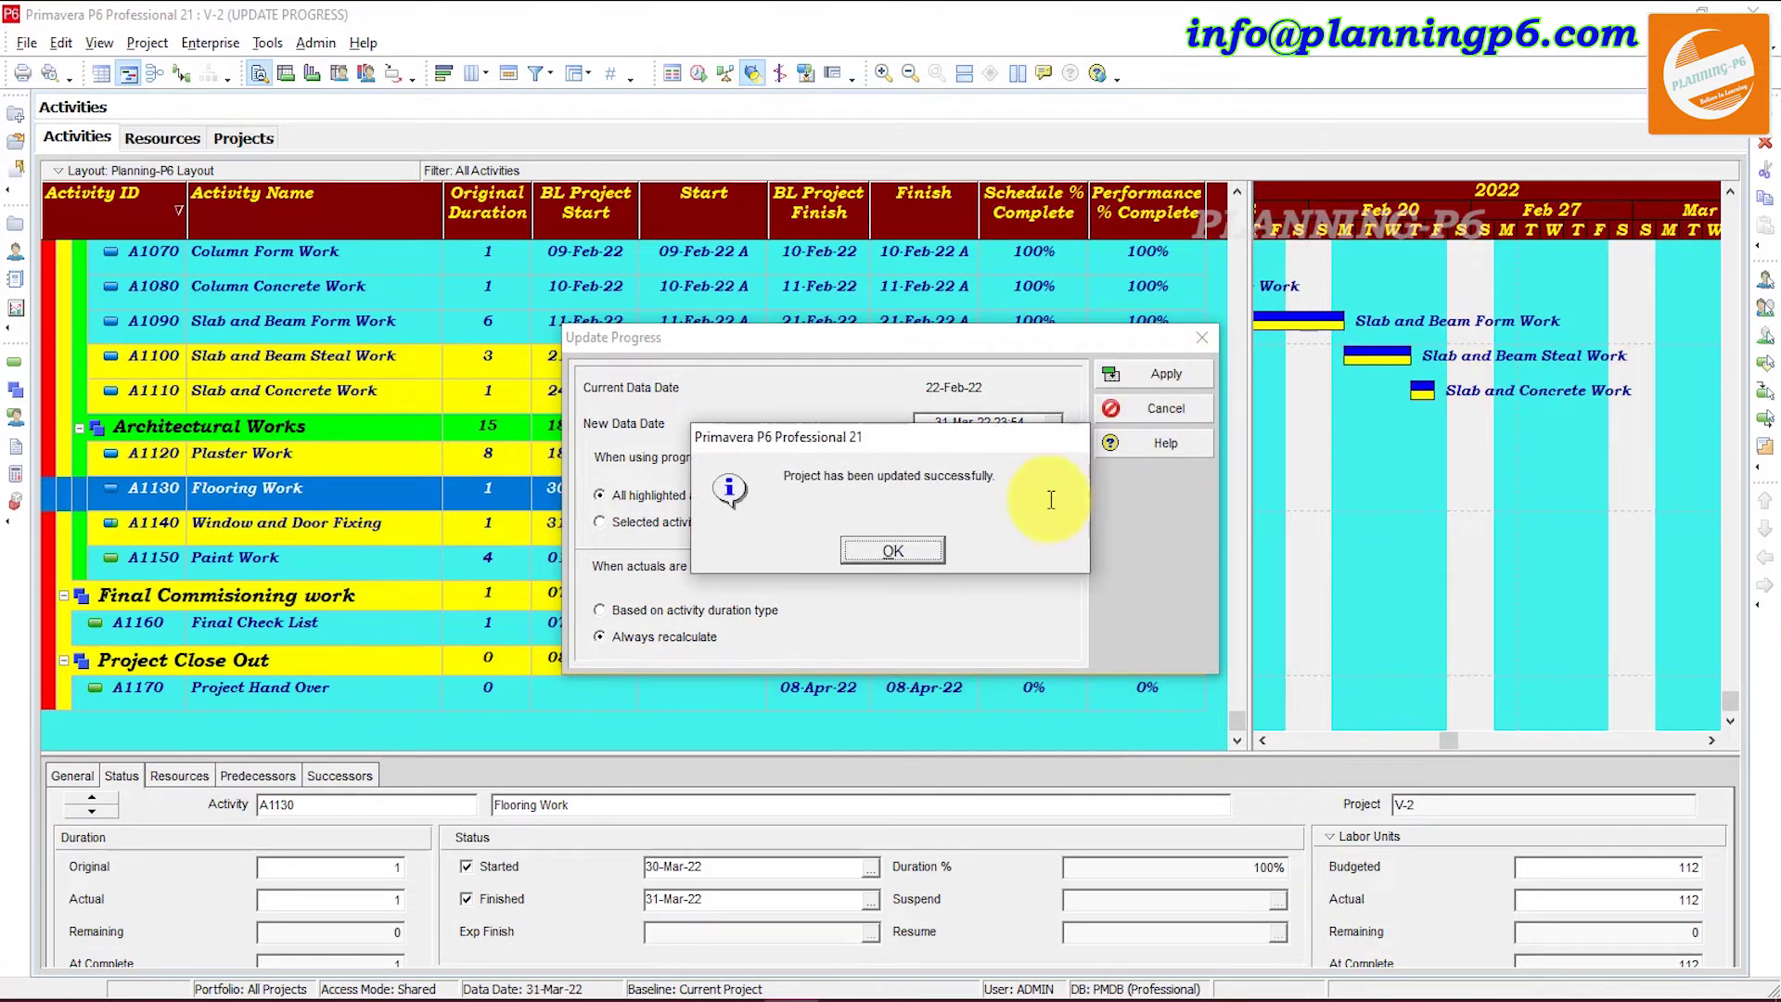
left_click(904, 549)
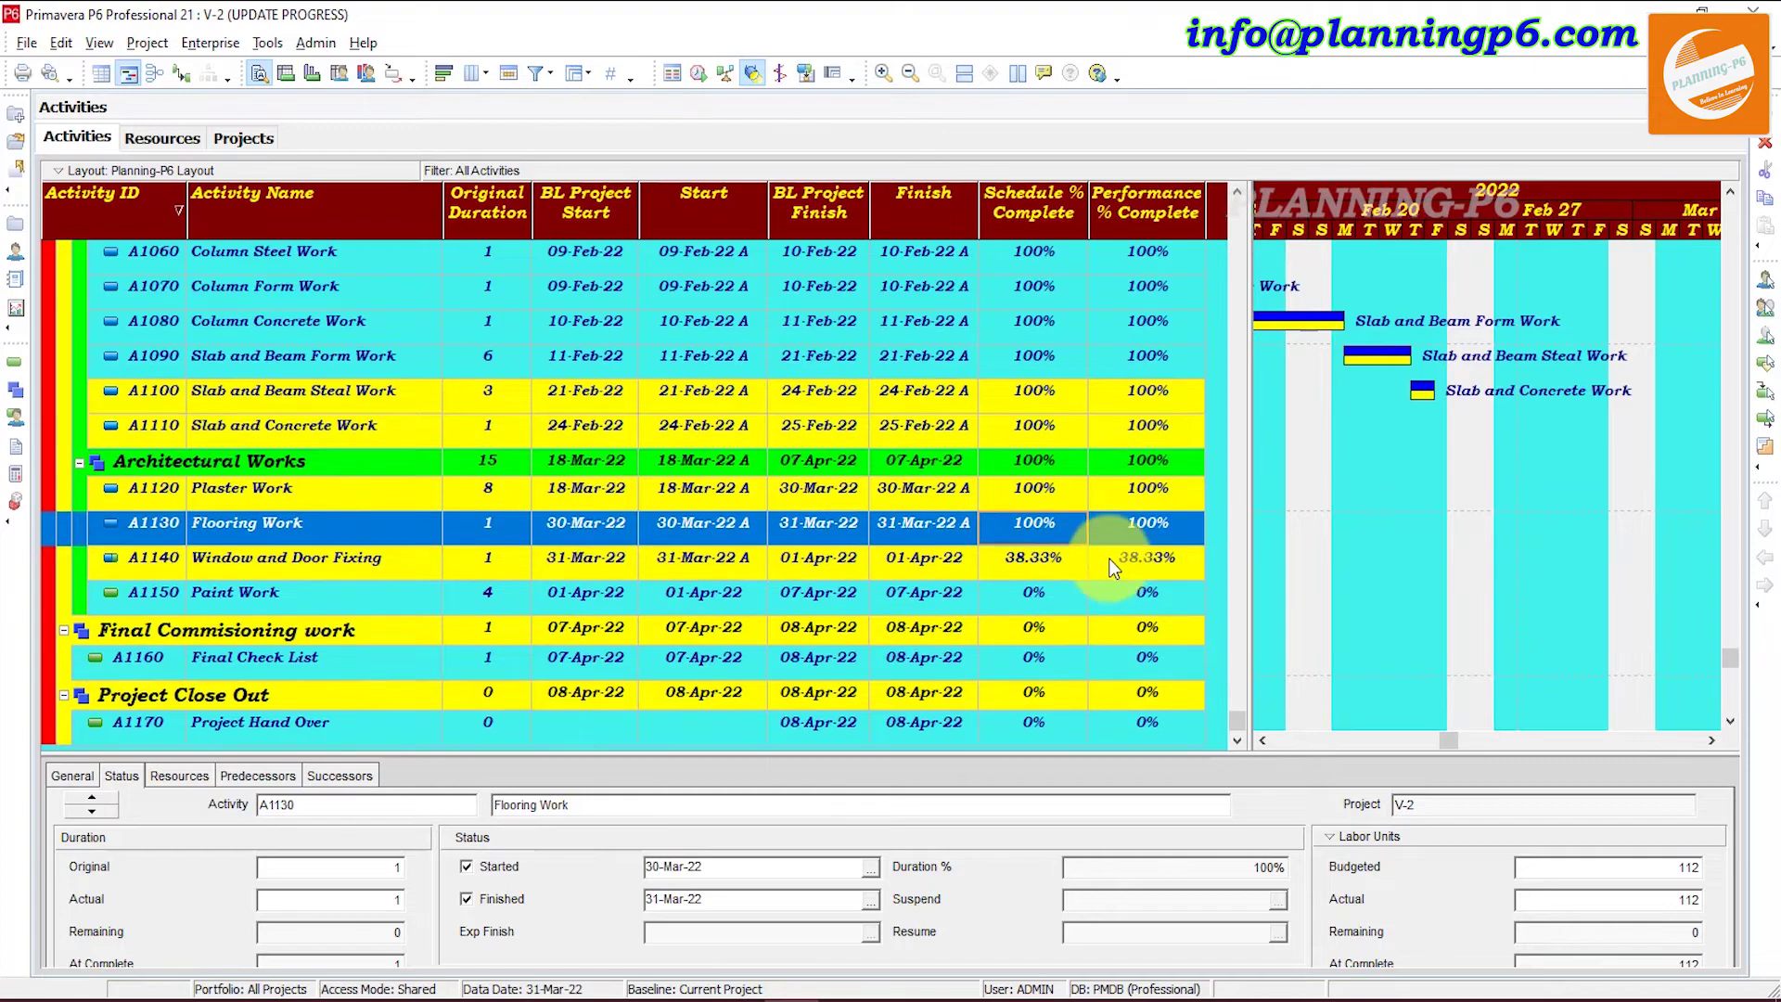
scroll(1076, 528, "up", 5)
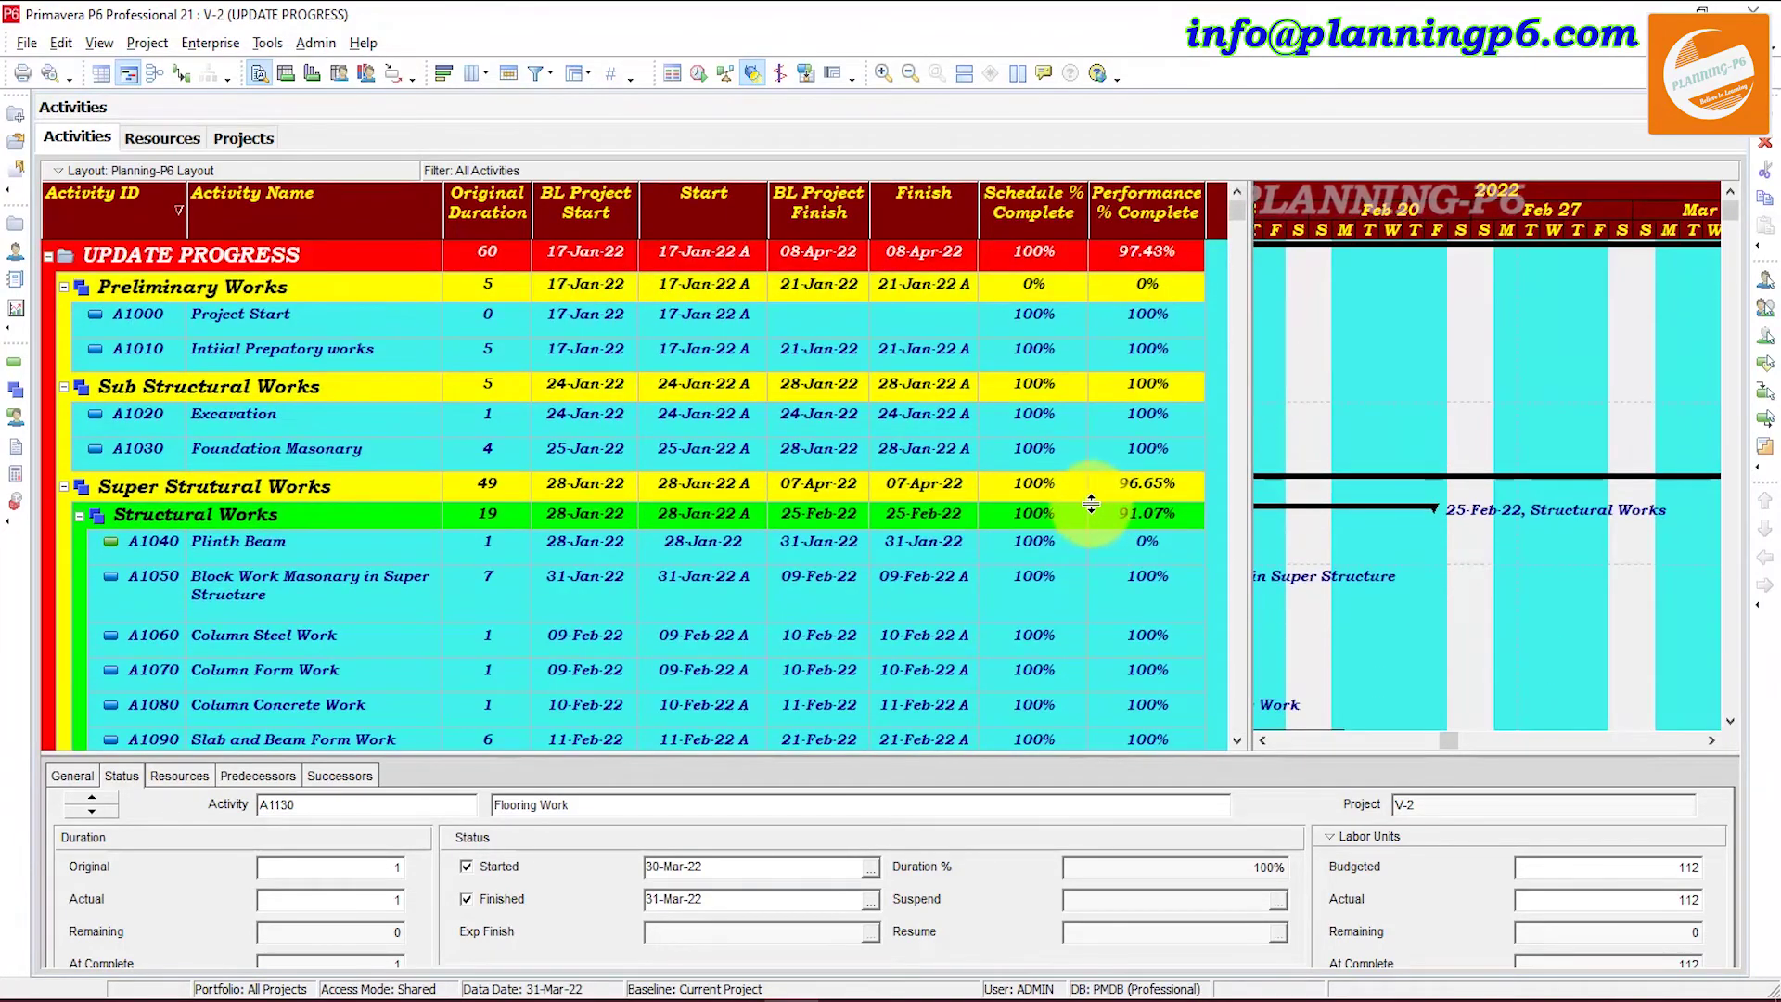